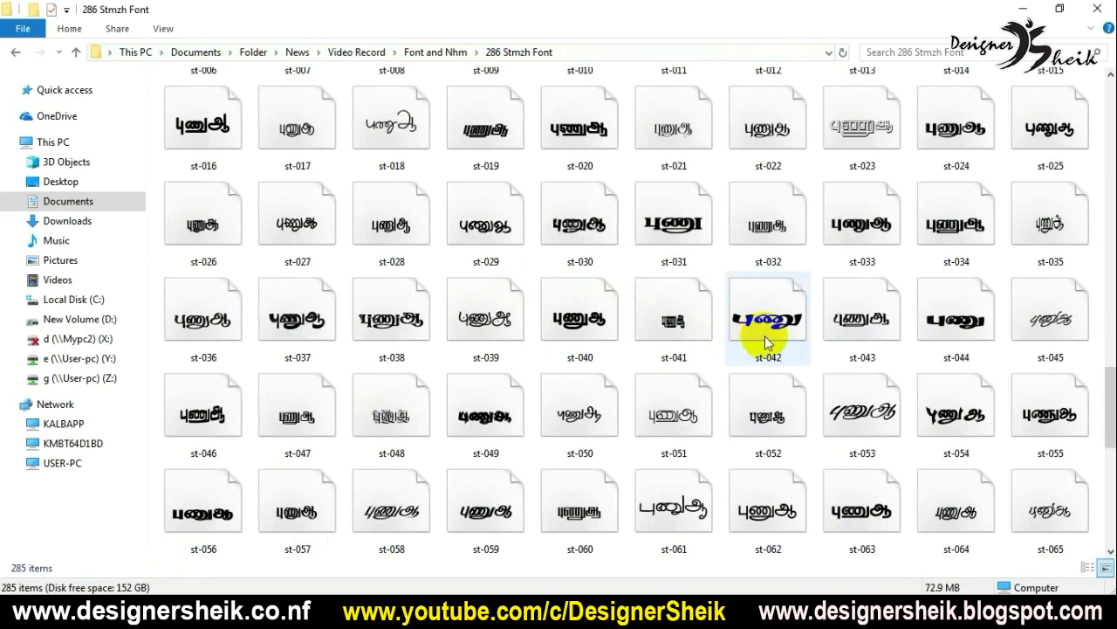
- Look through the font previews in the 286 Stmzh Font folder
scroll(764, 335, up, 3)
scroll(764, 335, up, 3)
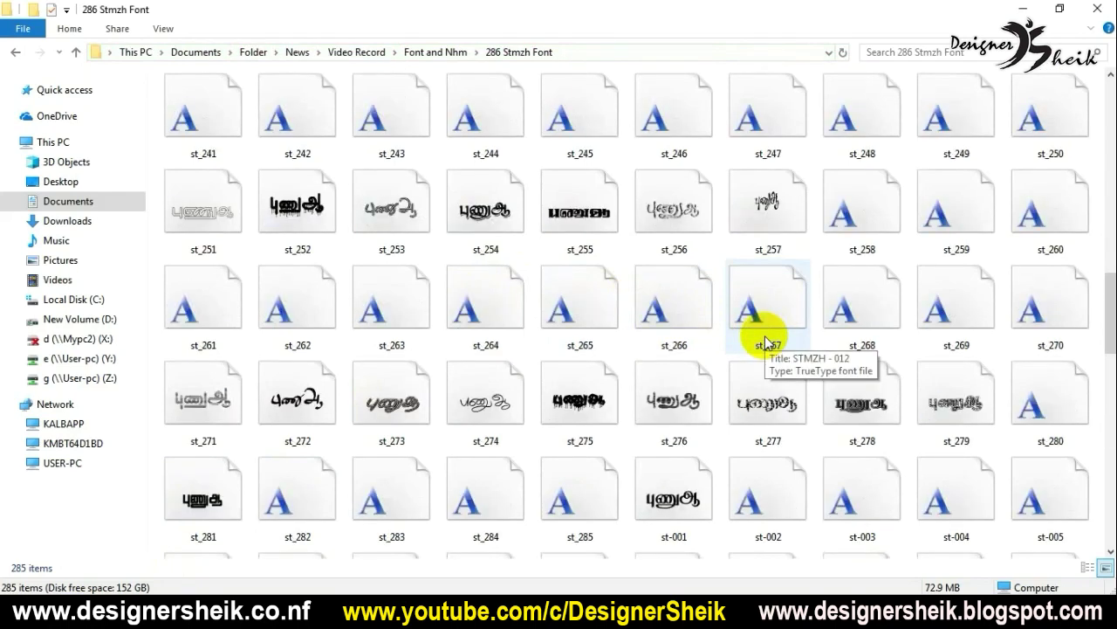
scroll(765, 335, up, 6)
scroll(765, 341, up, 3)
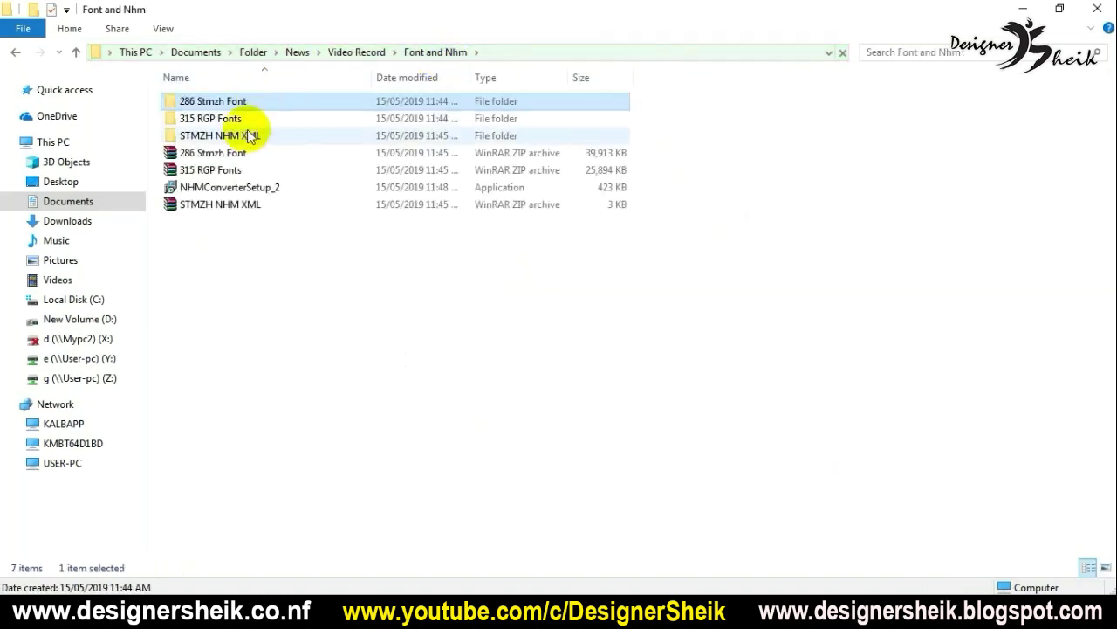
- Open the 315 RGP Fonts folder and browse its fonts as large thumbnails
double_click(240, 116)
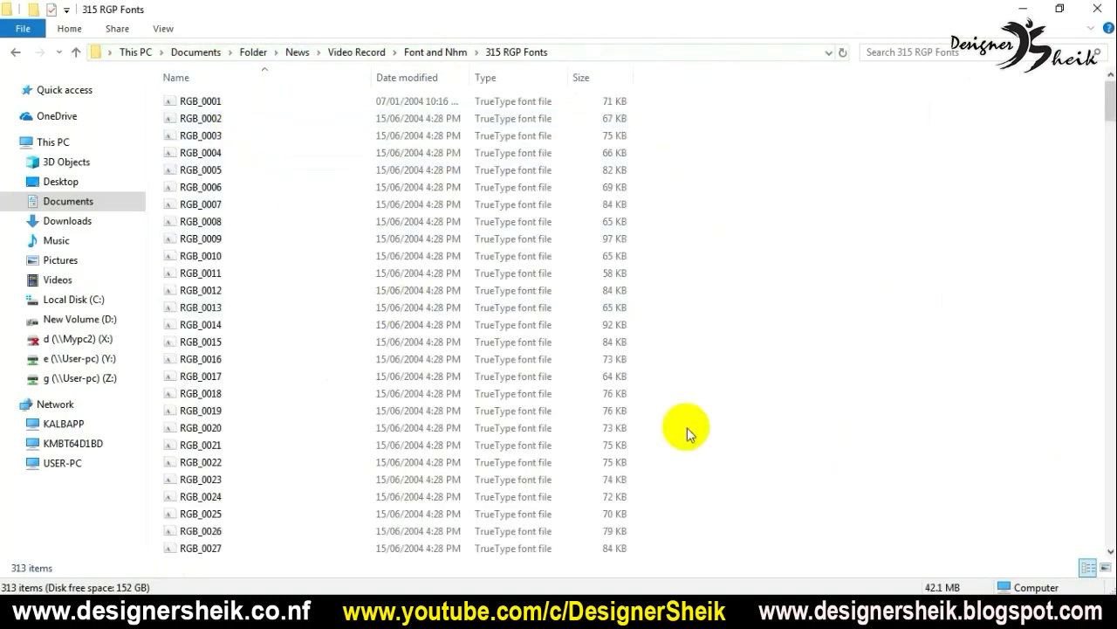
click(1106, 568)
scroll(657, 301, down, 9)
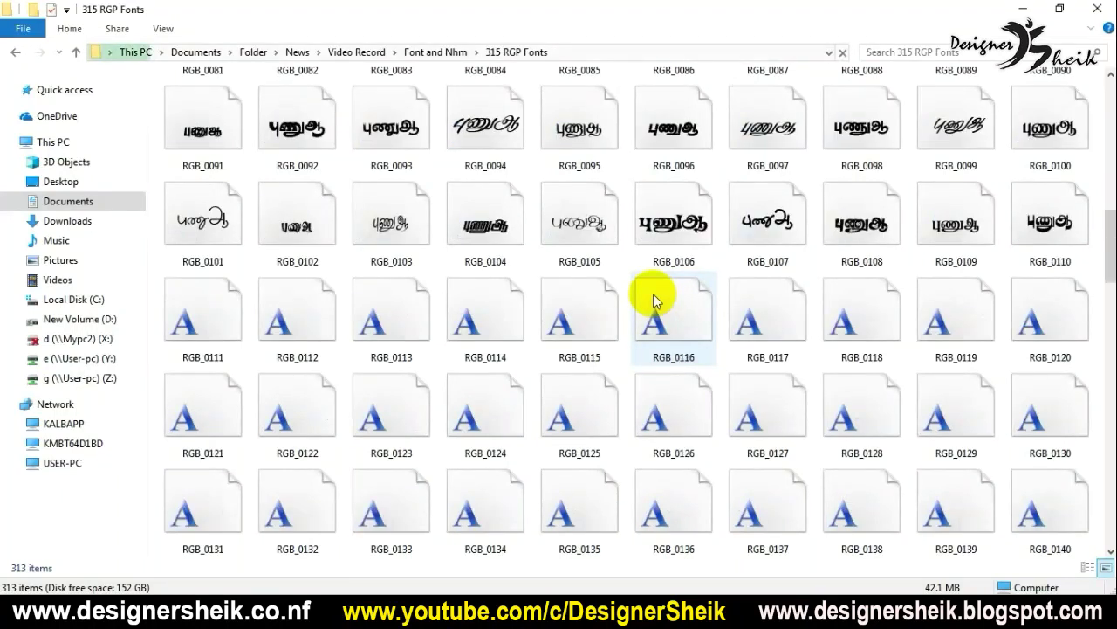
- Check the contents of the STMZH NHM XML folder and return to the Font and Nhm folder
click(451, 53)
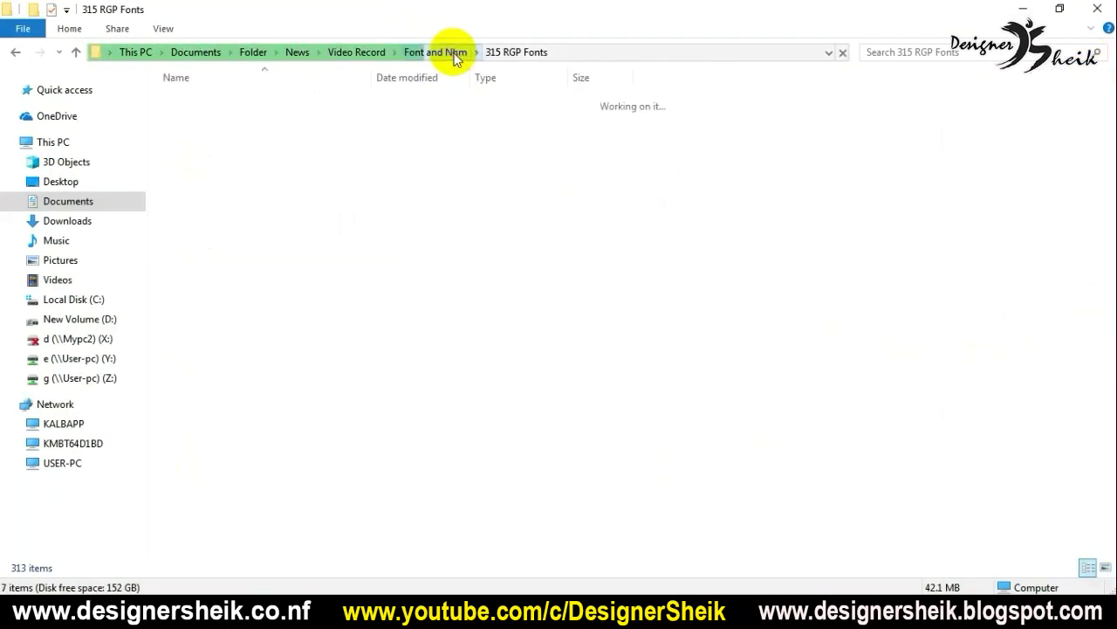
double_click(226, 133)
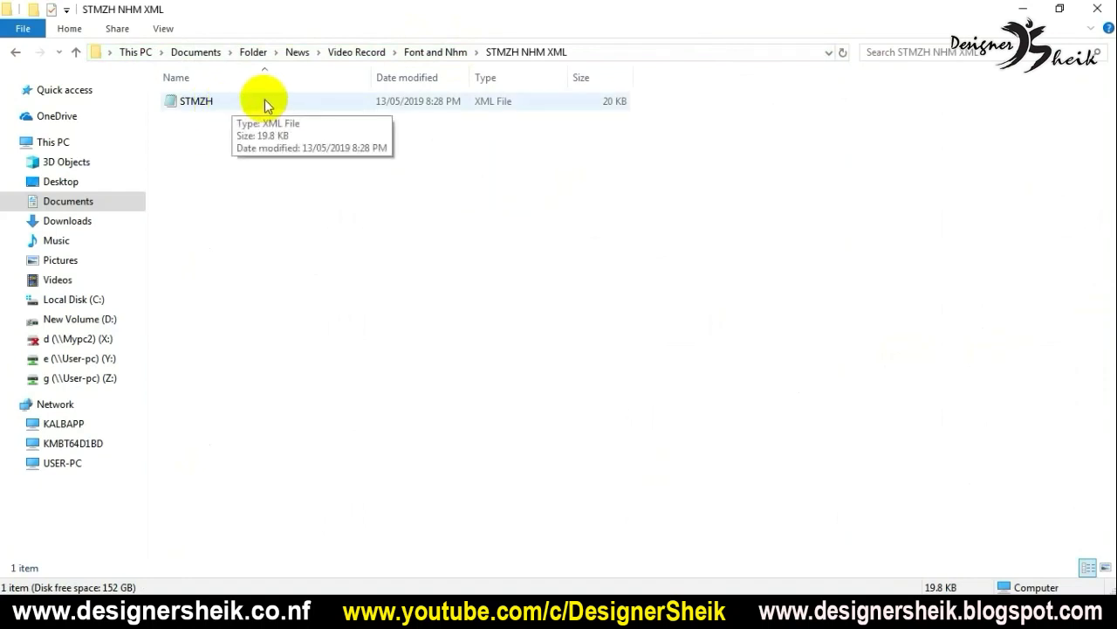
click(431, 52)
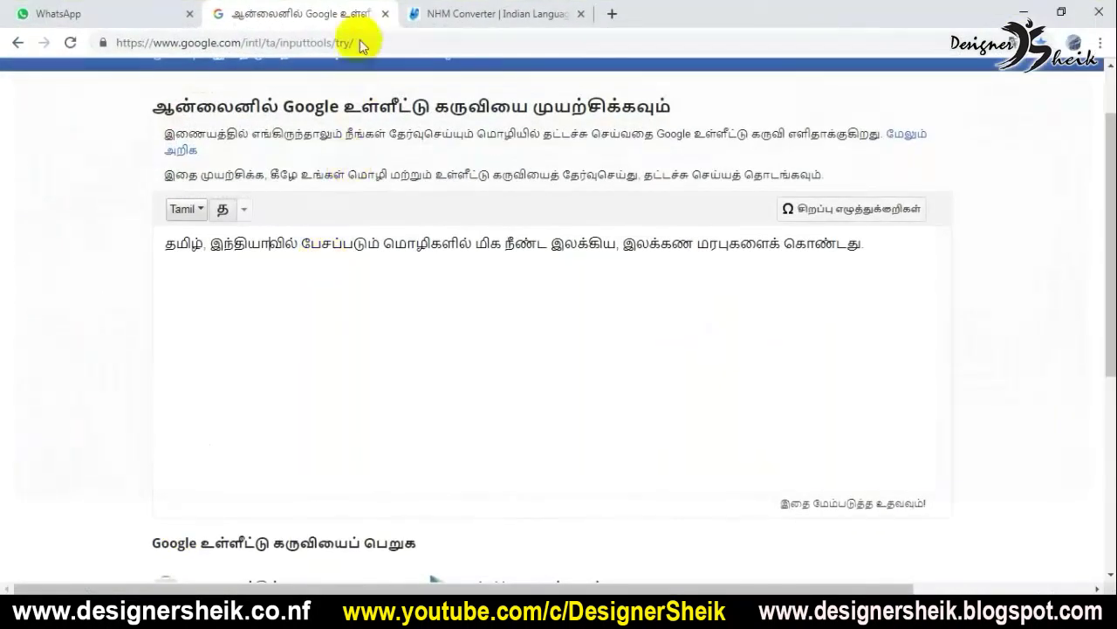
- Switch to the browser's NHM Converter page at software.nhm.in/products/converter, highlight its address and download the installer
click(421, 10)
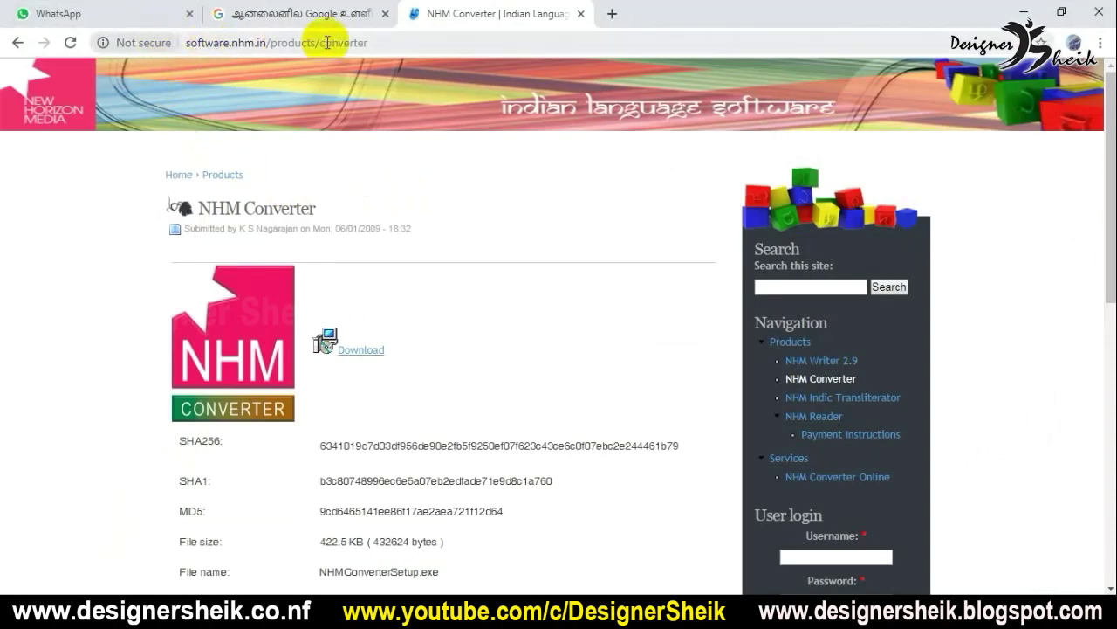
scroll(397, 263, down, 1)
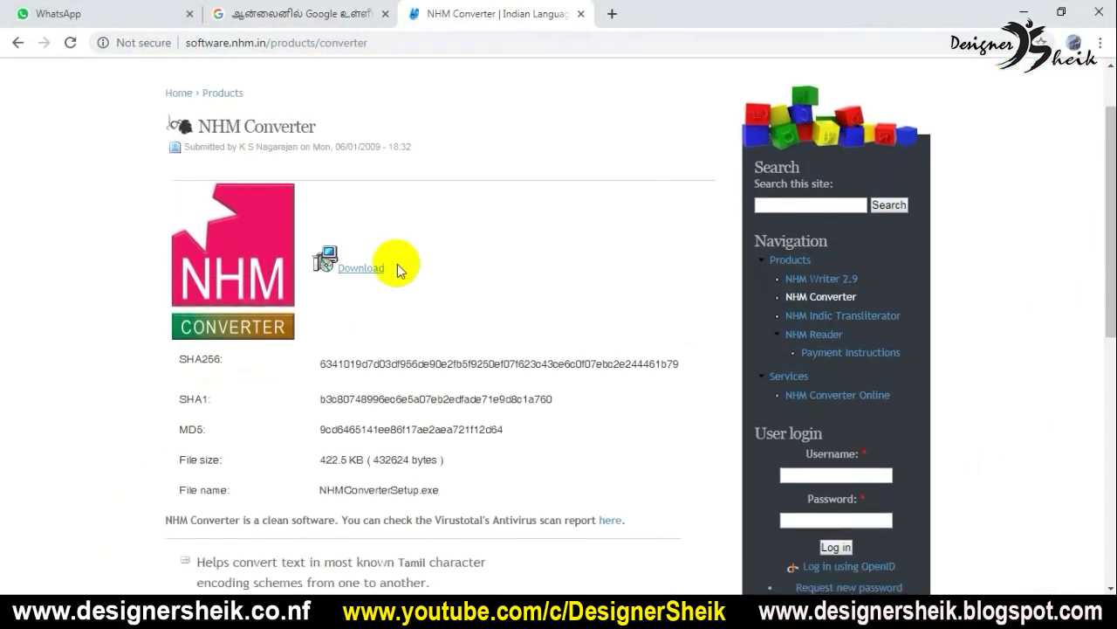
scroll(397, 264, up, 1)
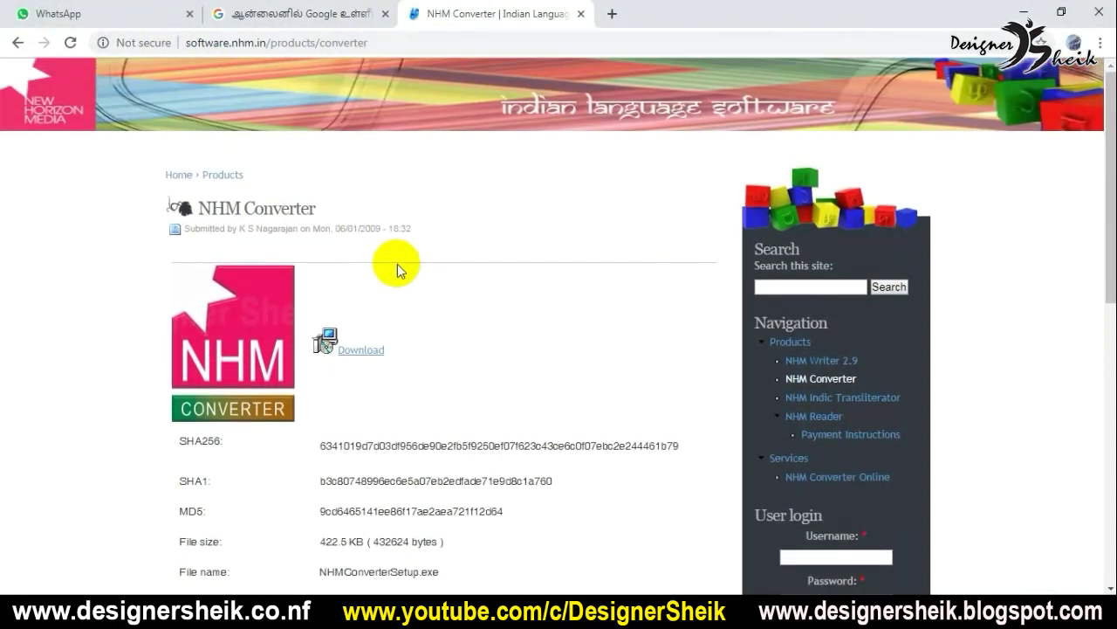
scroll(397, 264, down, 2)
scroll(397, 264, up, 1)
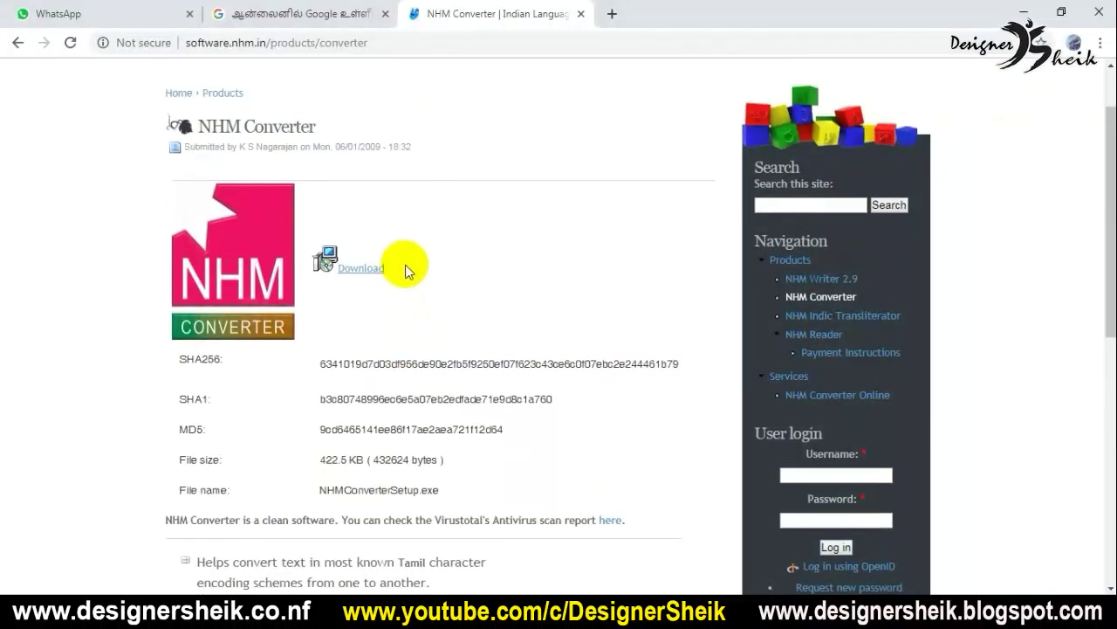
drag(392, 50, 194, 54)
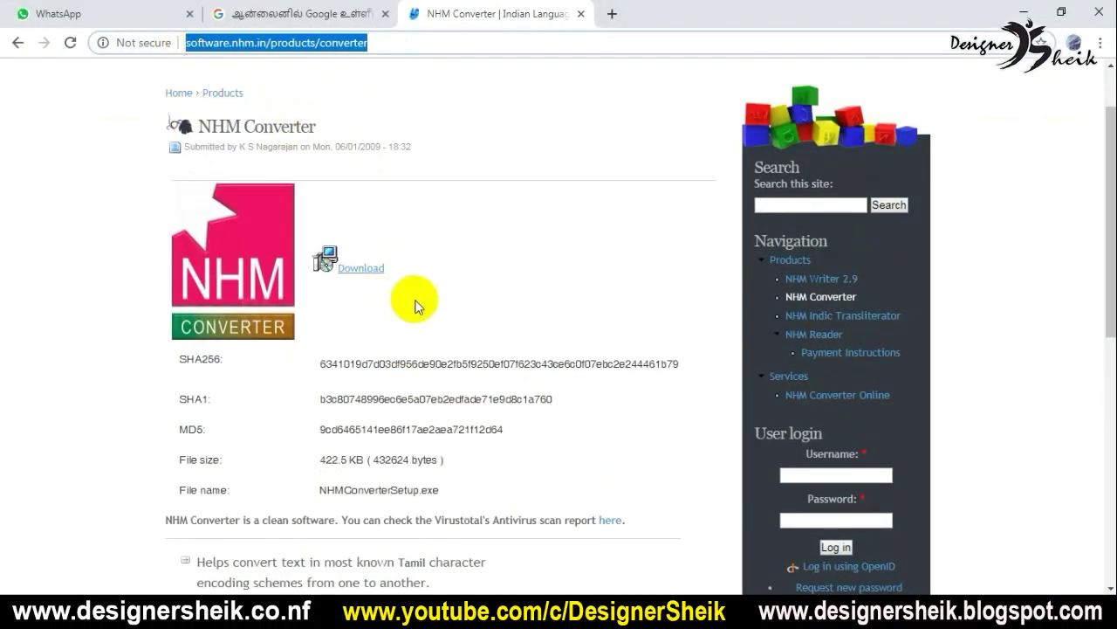
click(361, 274)
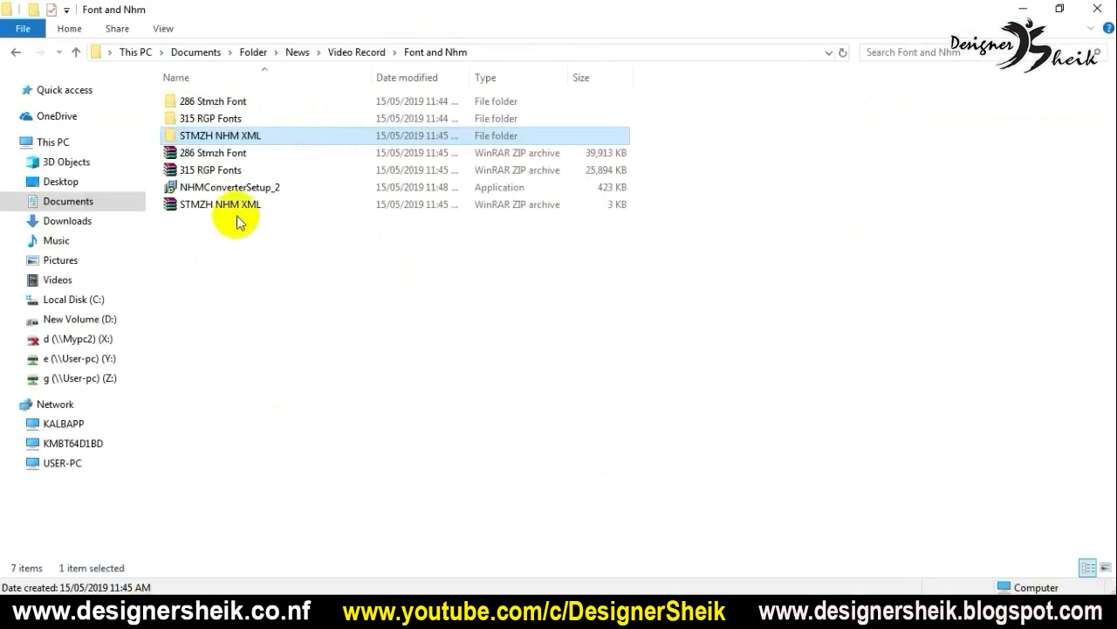
- Run the NHMConverterSetup_2 installer from the Font and Nhm folder and accept its license agreement
click(224, 190)
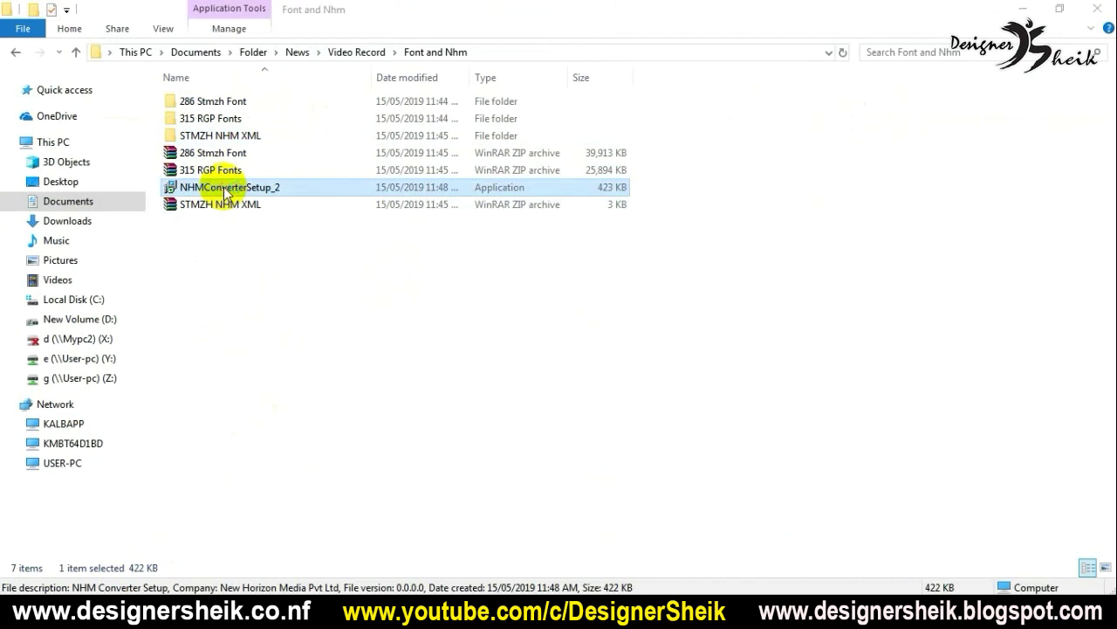
double_click(224, 191)
click(470, 416)
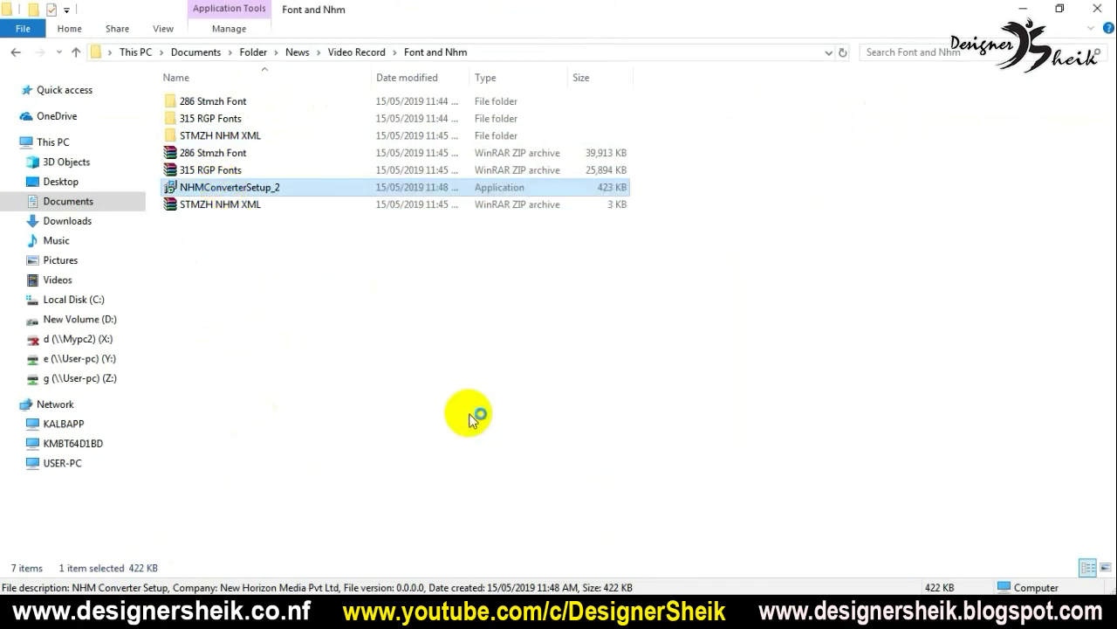
click(657, 434)
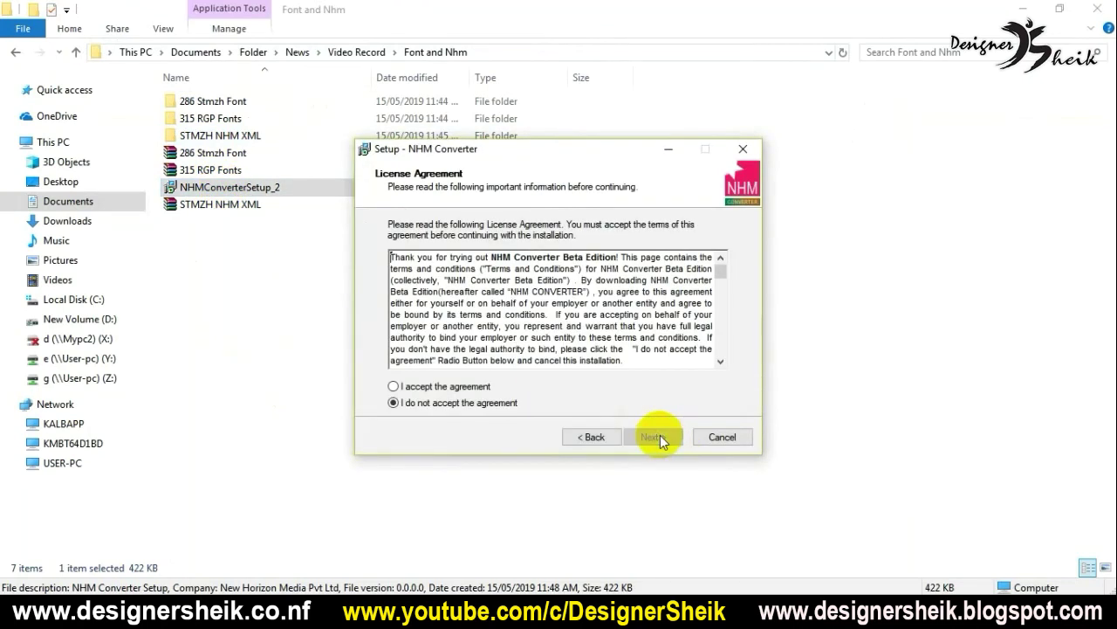
click(452, 386)
click(652, 438)
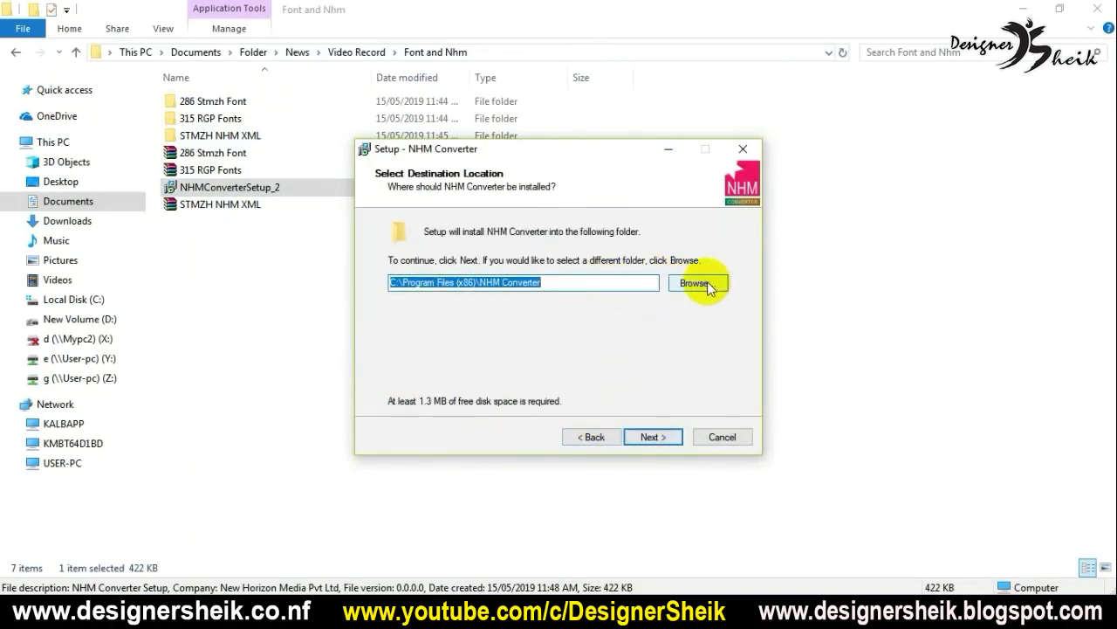
- Install NHM Converter with the default destination and Start Menu folder, without additional icons, and launch it on finishing
click(647, 439)
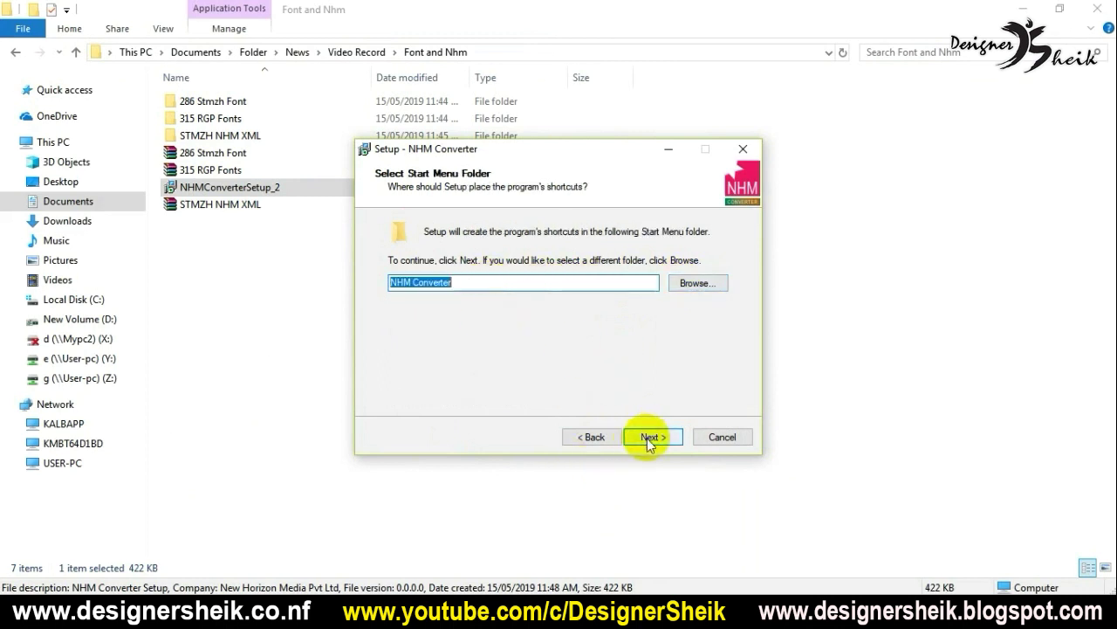
click(650, 438)
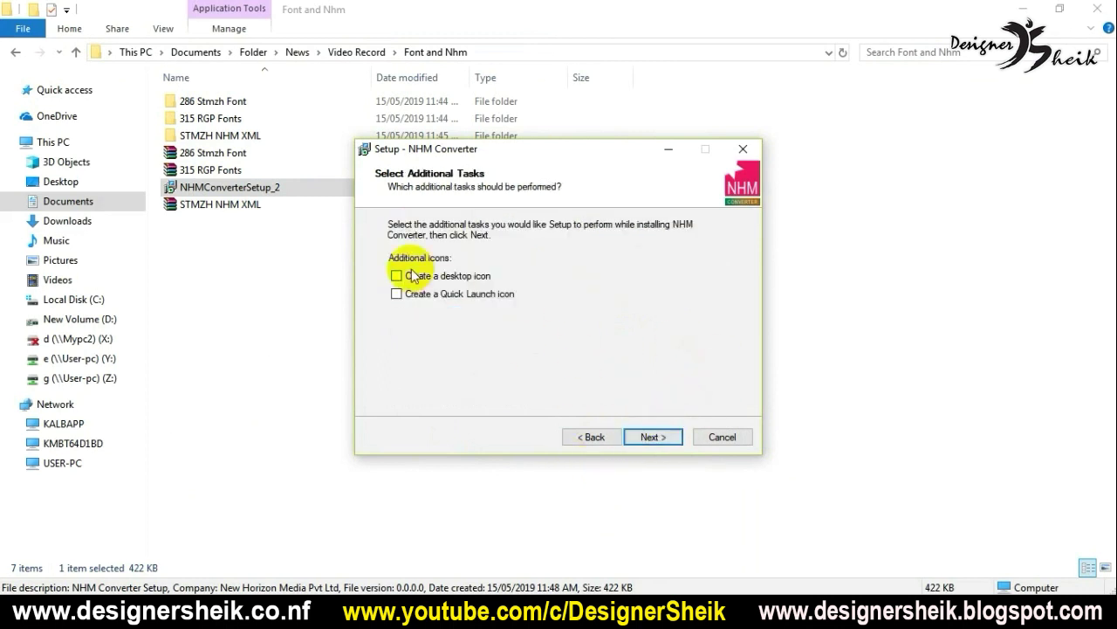
click(666, 435)
click(654, 437)
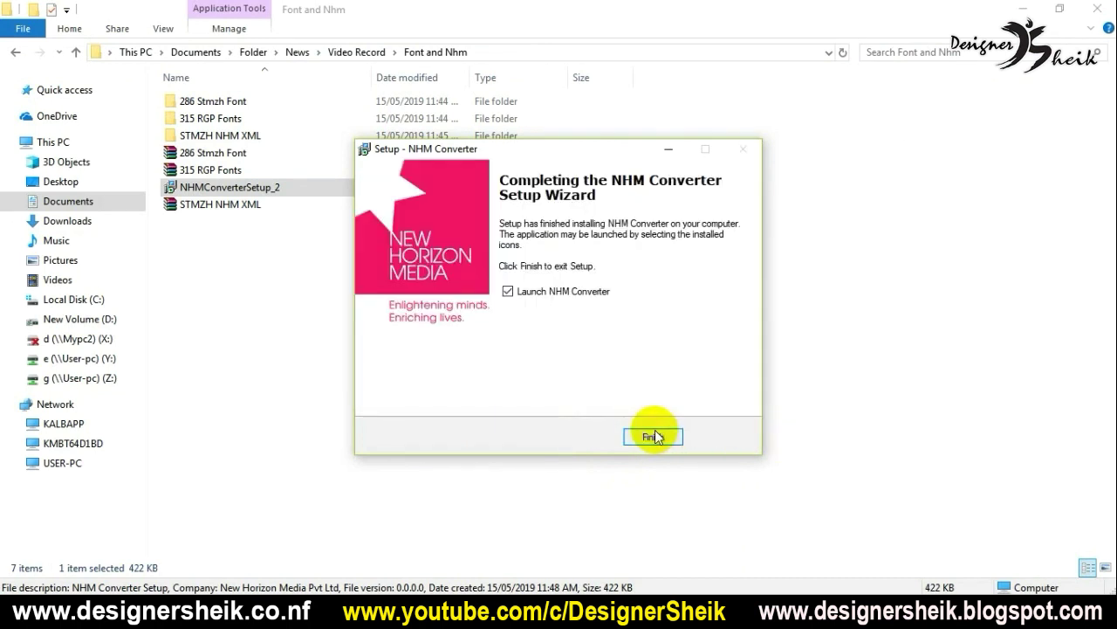
click(660, 441)
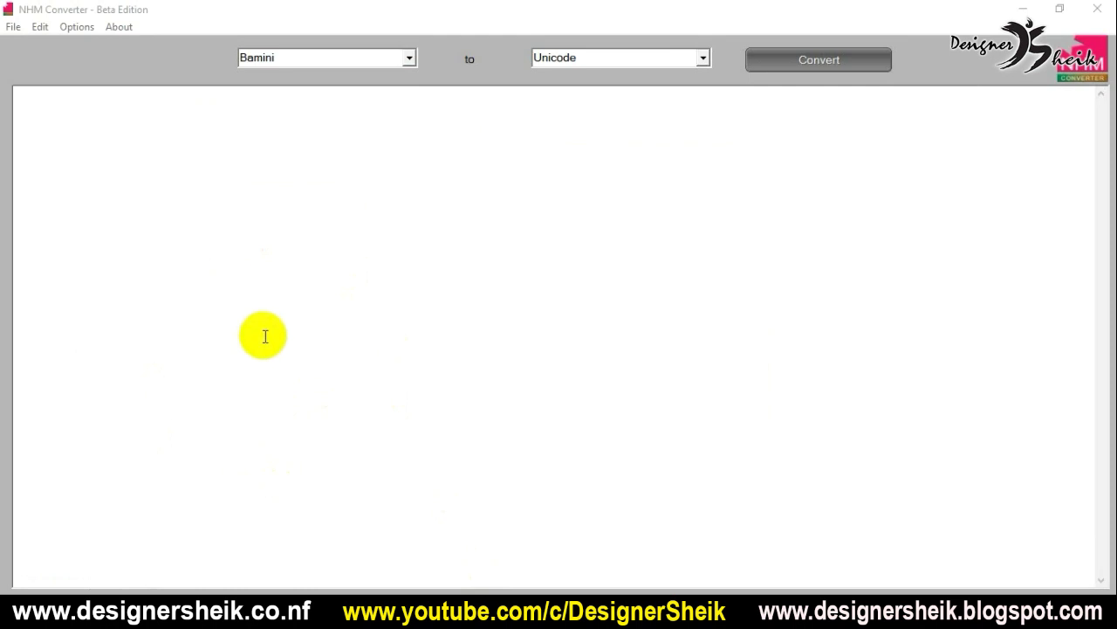
- Review the list of Tamil encoding definitions in the converter's settings and close the dialog
click(77, 27)
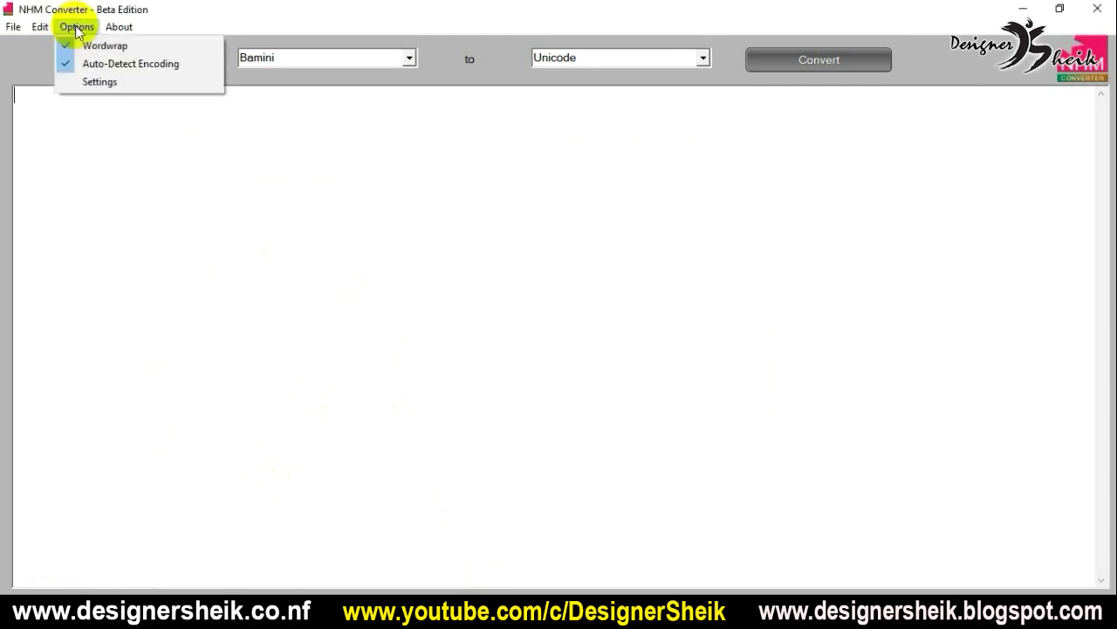
click(89, 82)
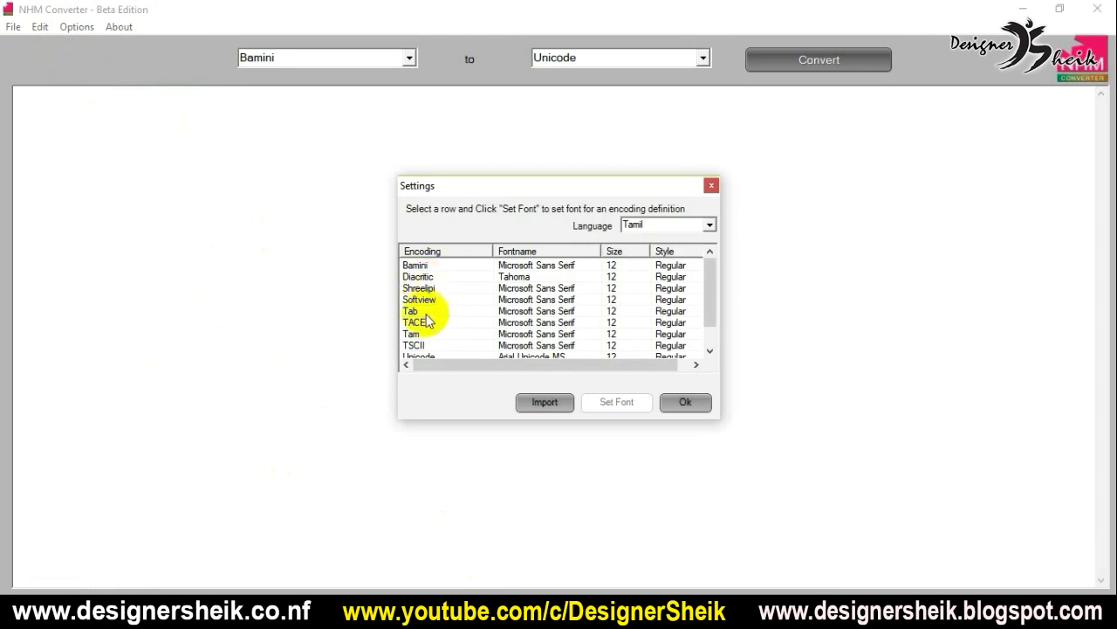
scroll(424, 333, down, 1)
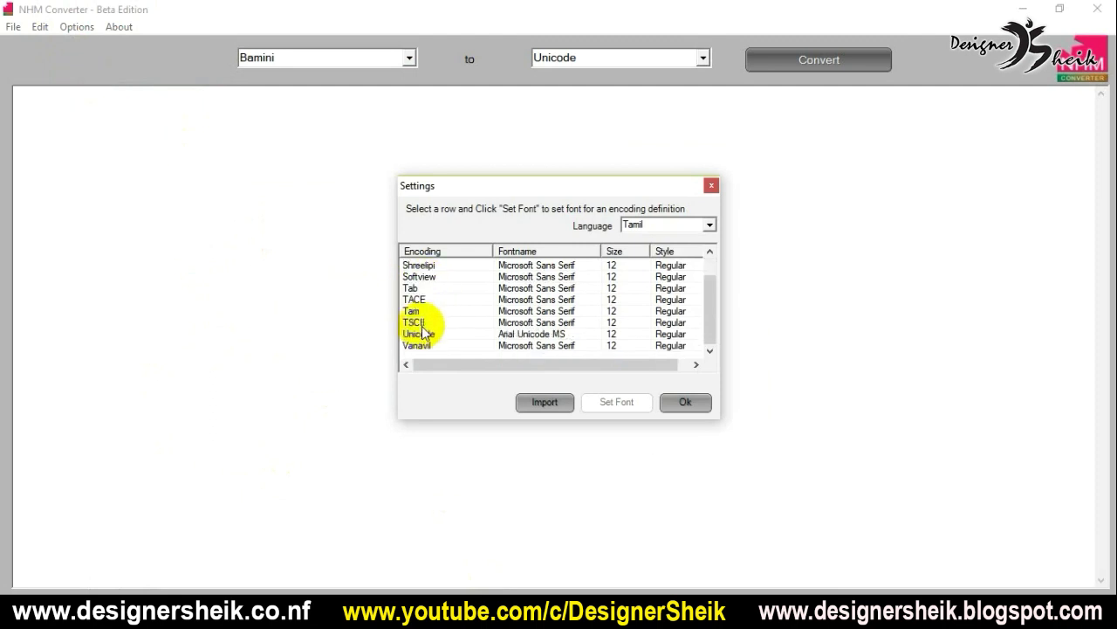
scroll(423, 330, up, 1)
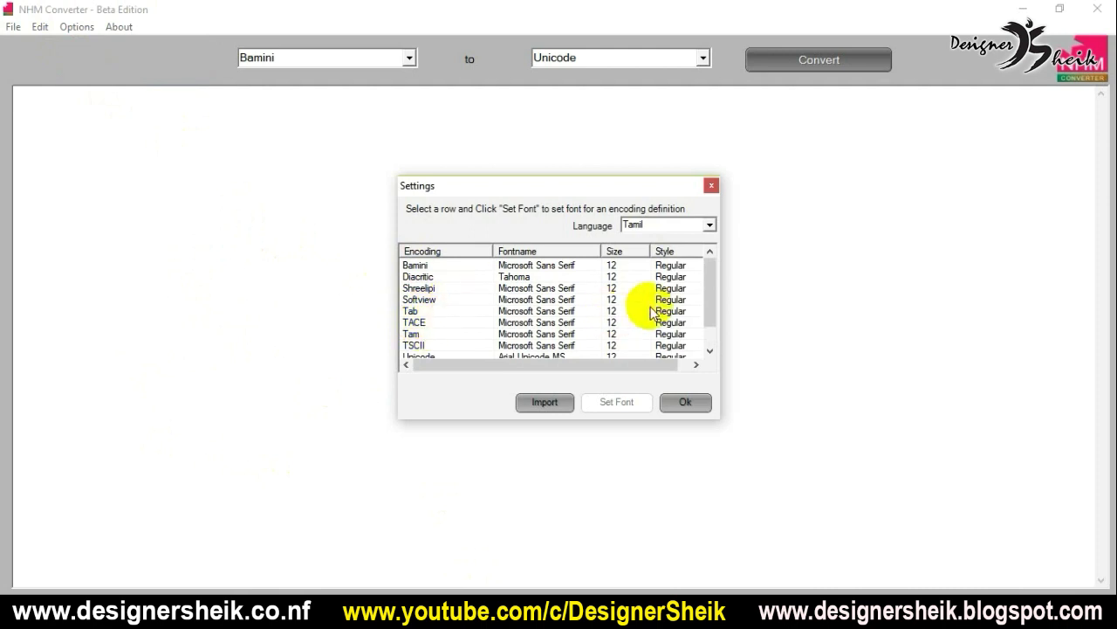
click(521, 186)
drag(521, 186, 465, 170)
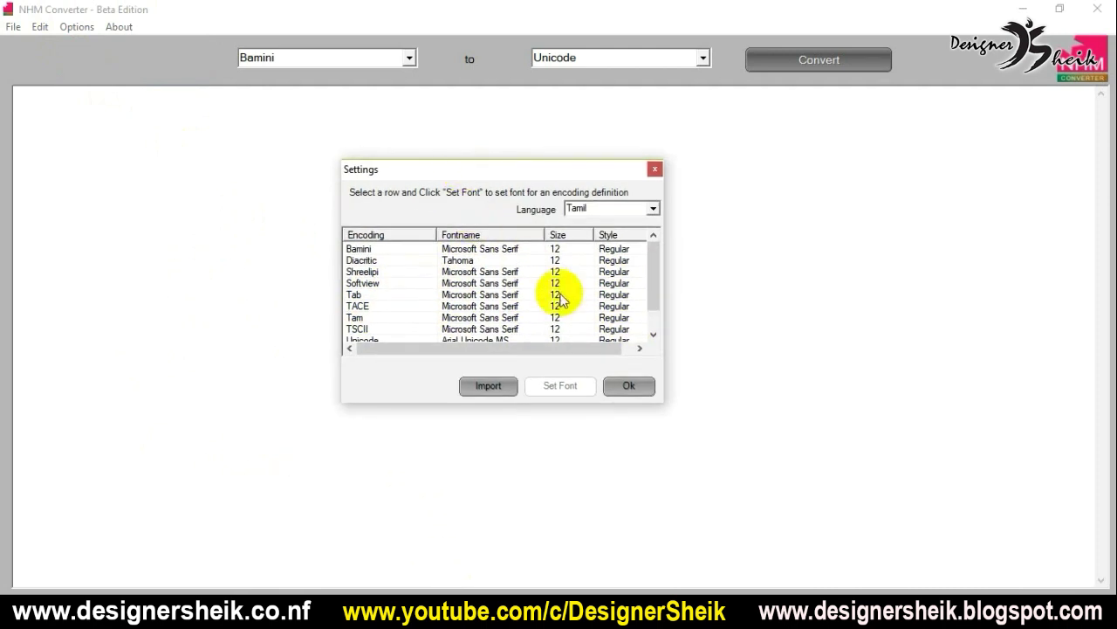
click(655, 170)
- Check which source encodings are available for conversion, leaving Bamini selected
click(408, 58)
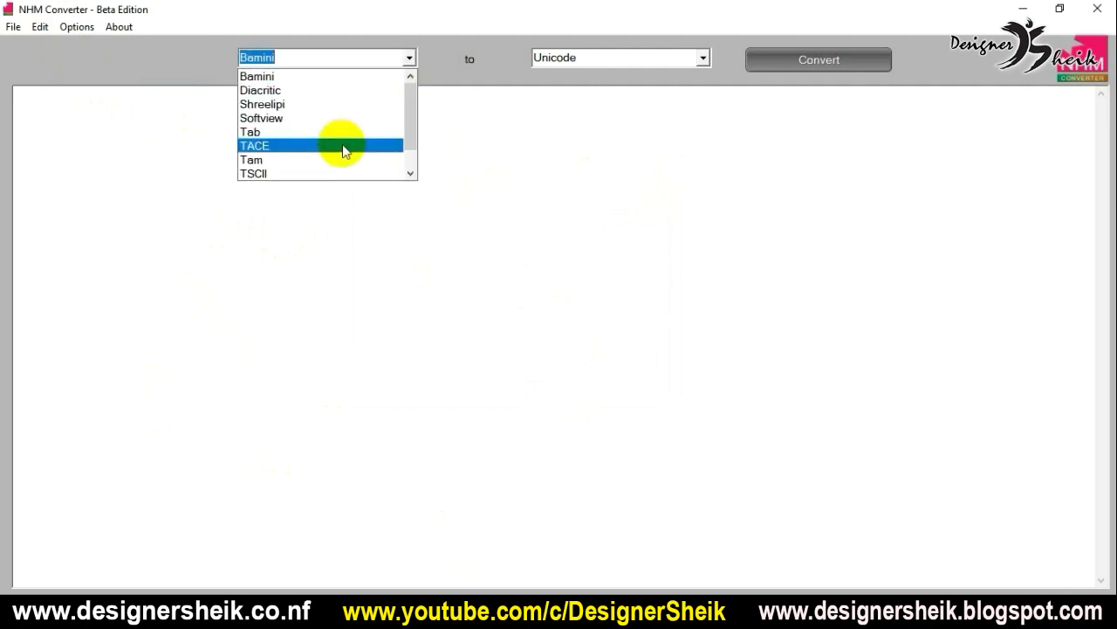
click(409, 56)
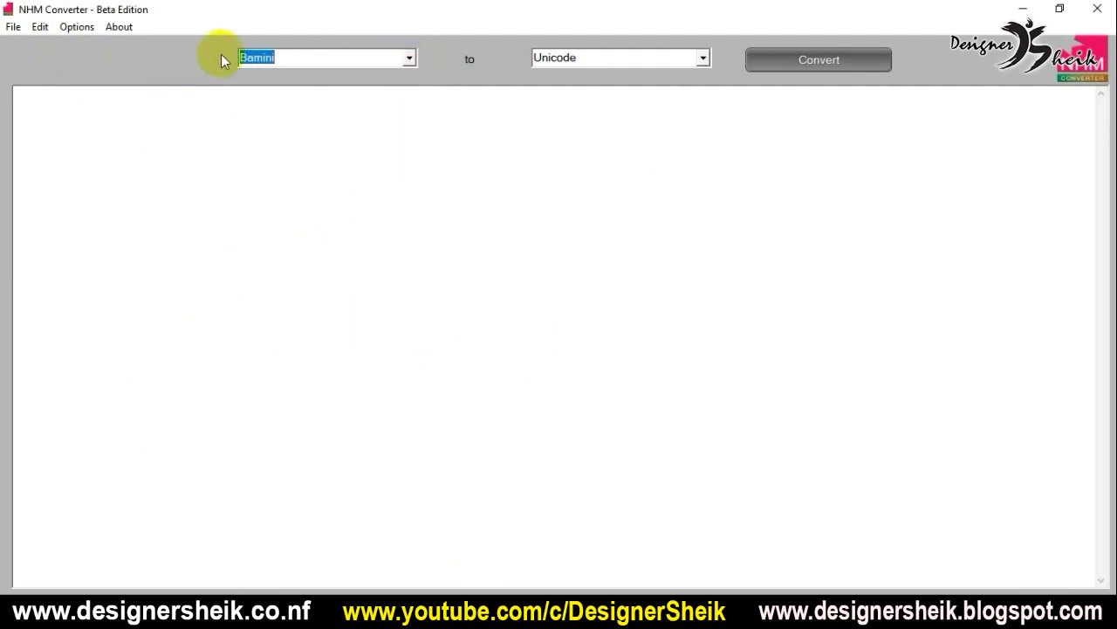
click(408, 58)
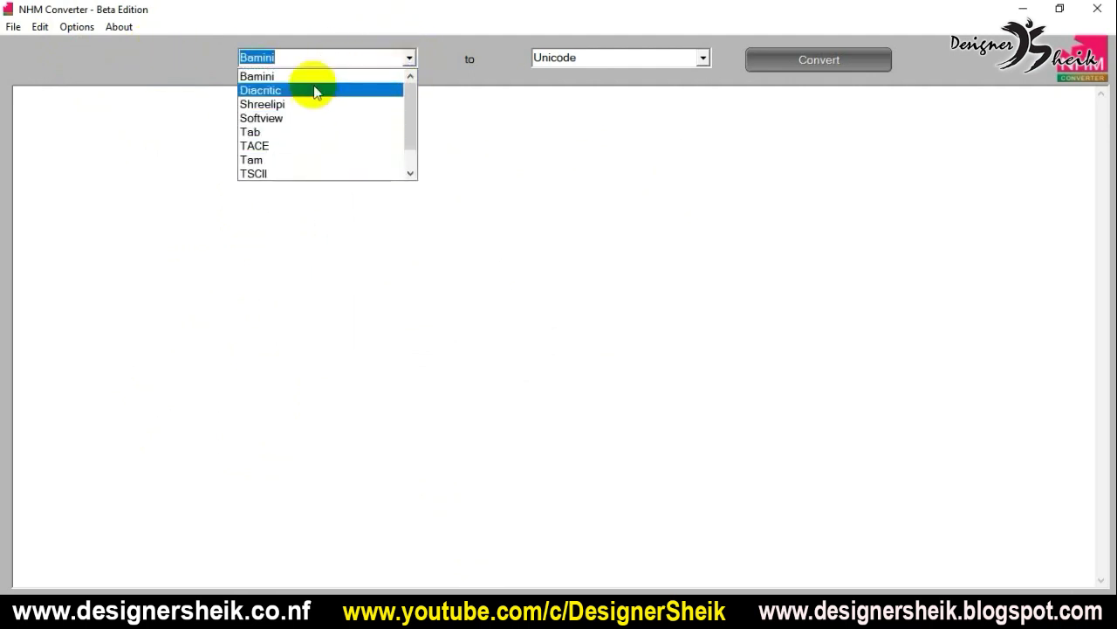
click(464, 78)
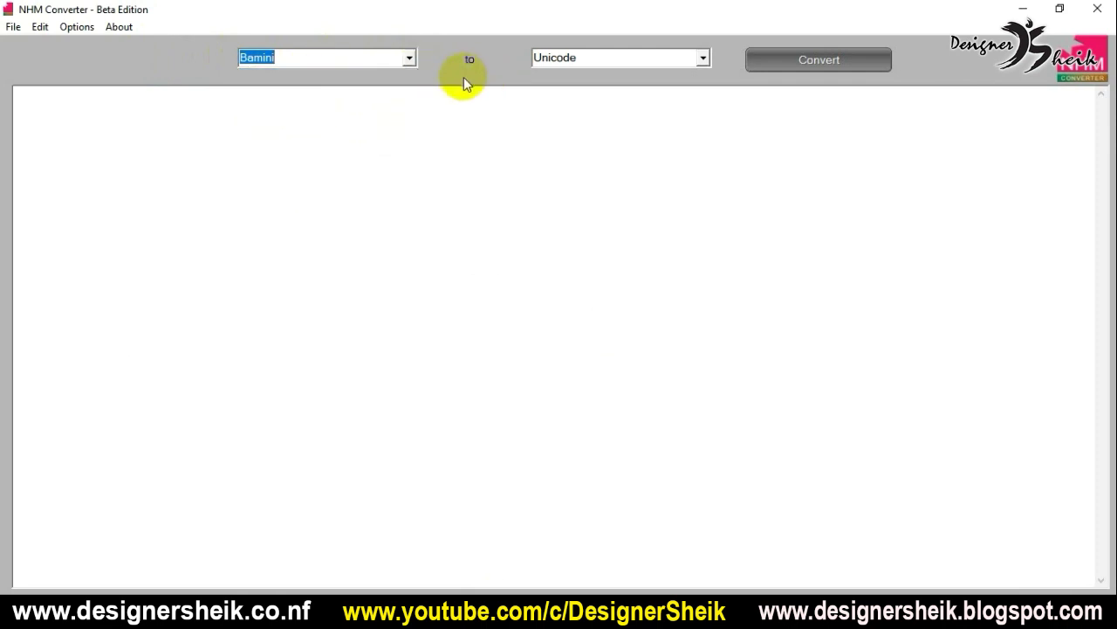
- Start importing an encoding definition in the converter's settings and browse through Documents, Folder and News to the Video Record folder
click(77, 25)
click(80, 79)
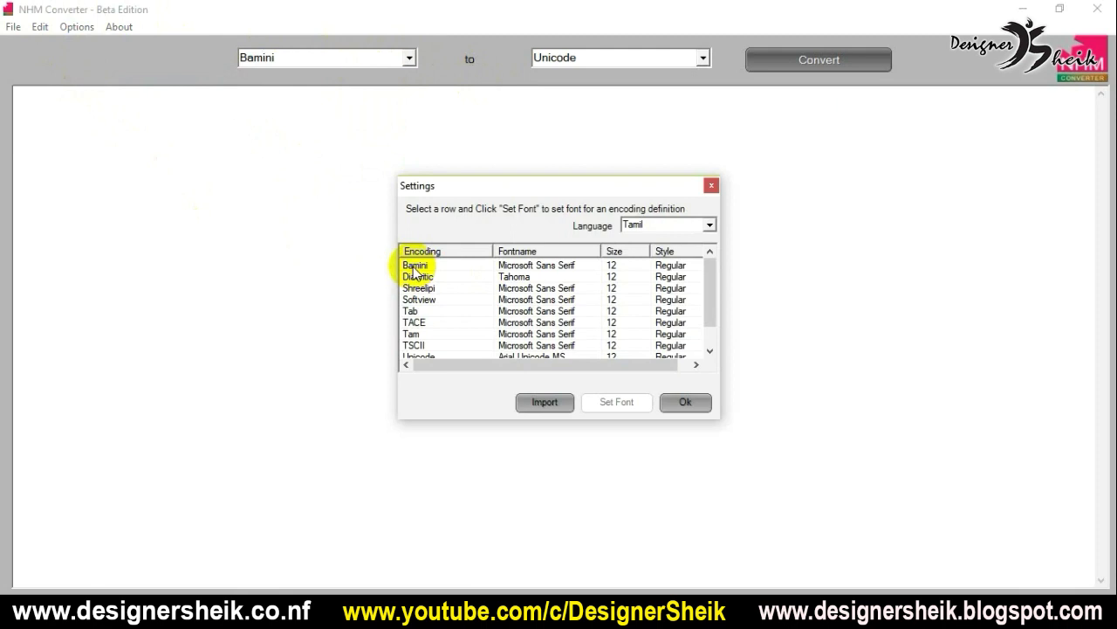
click(544, 402)
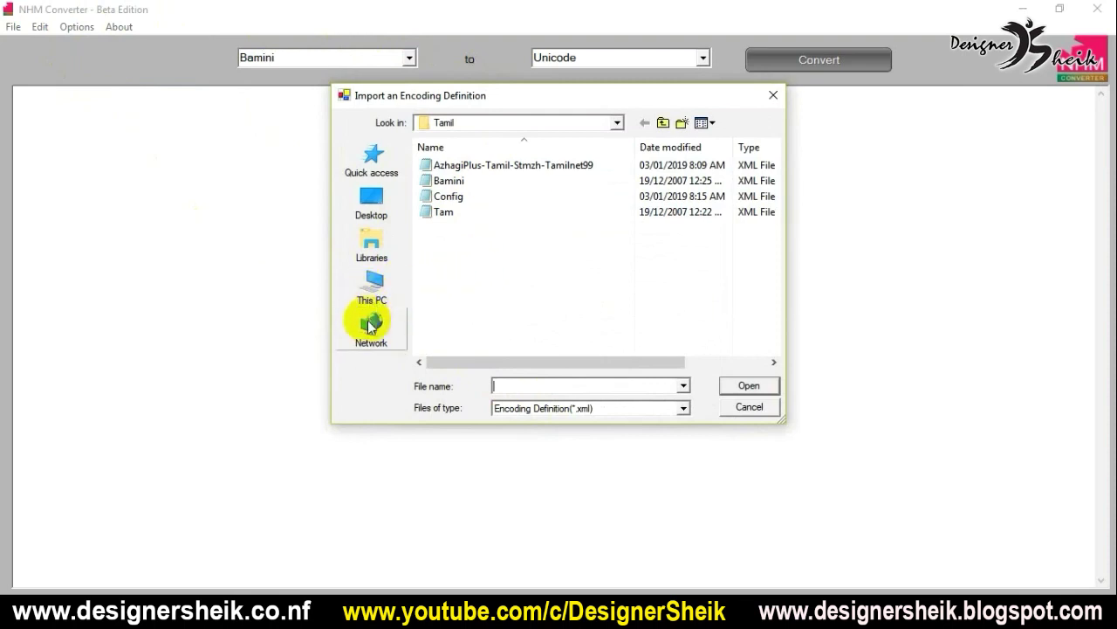
click(371, 286)
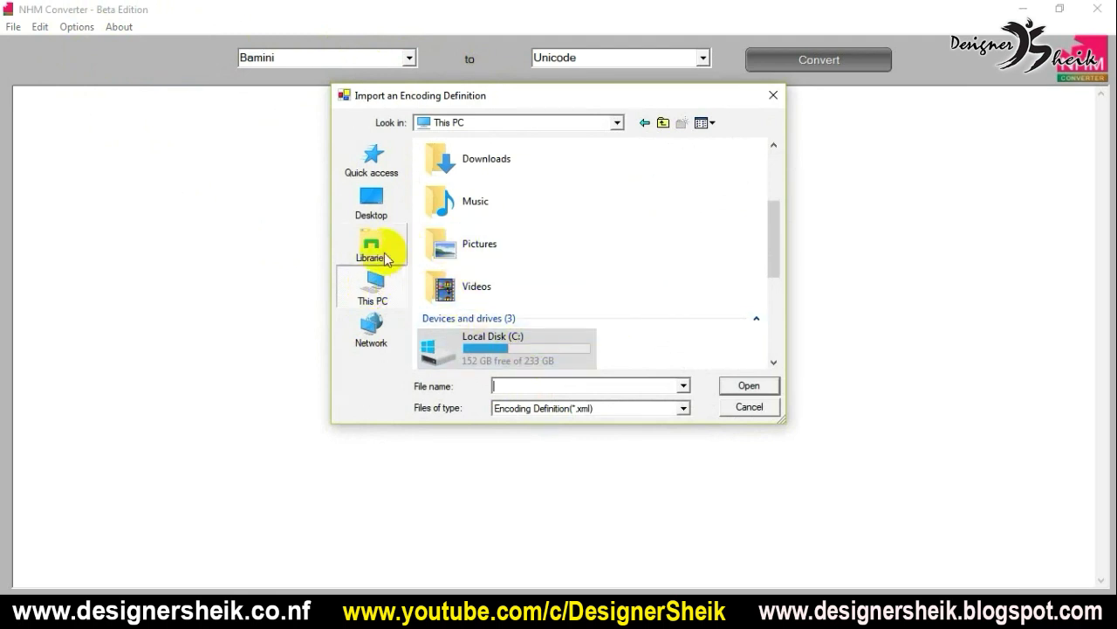
scroll(462, 162, up, 2)
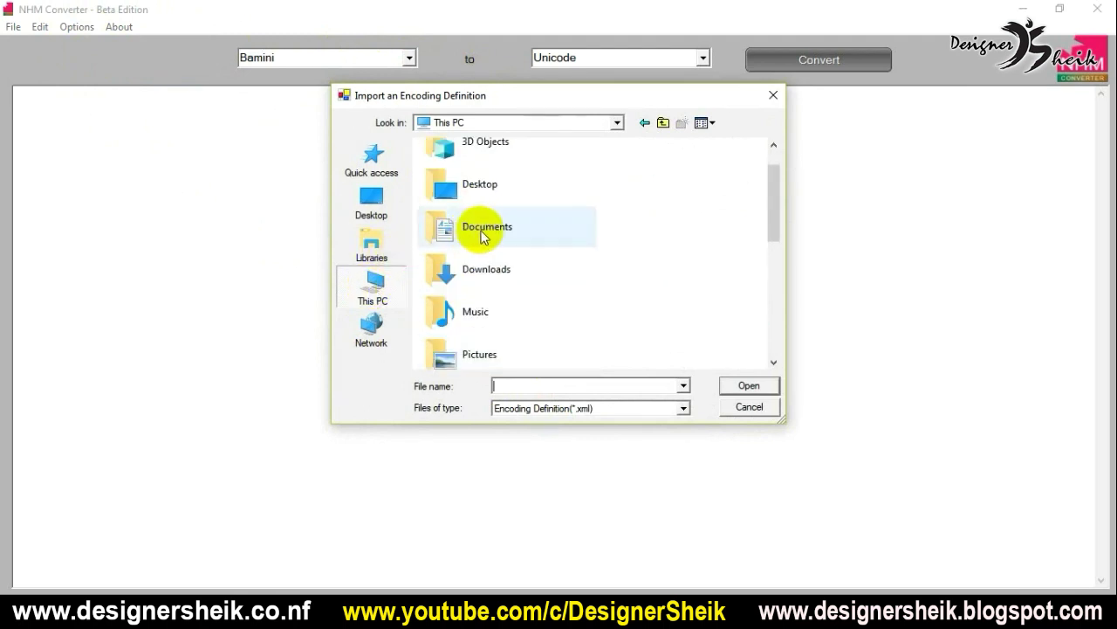
double_click(481, 233)
double_click(447, 212)
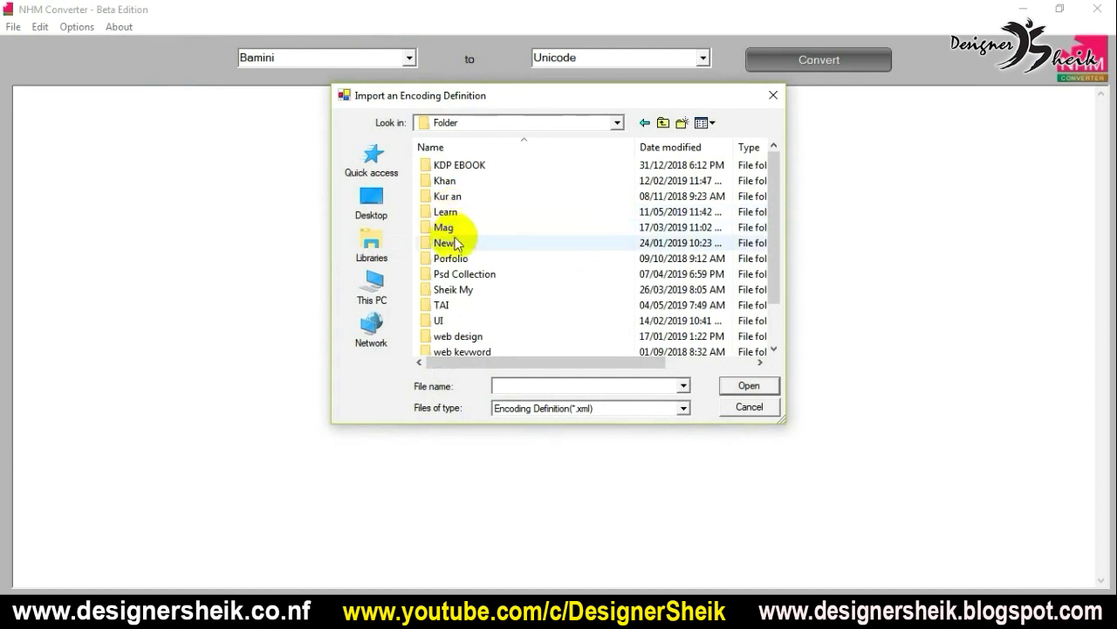
double_click(454, 246)
scroll(451, 301, down, 2)
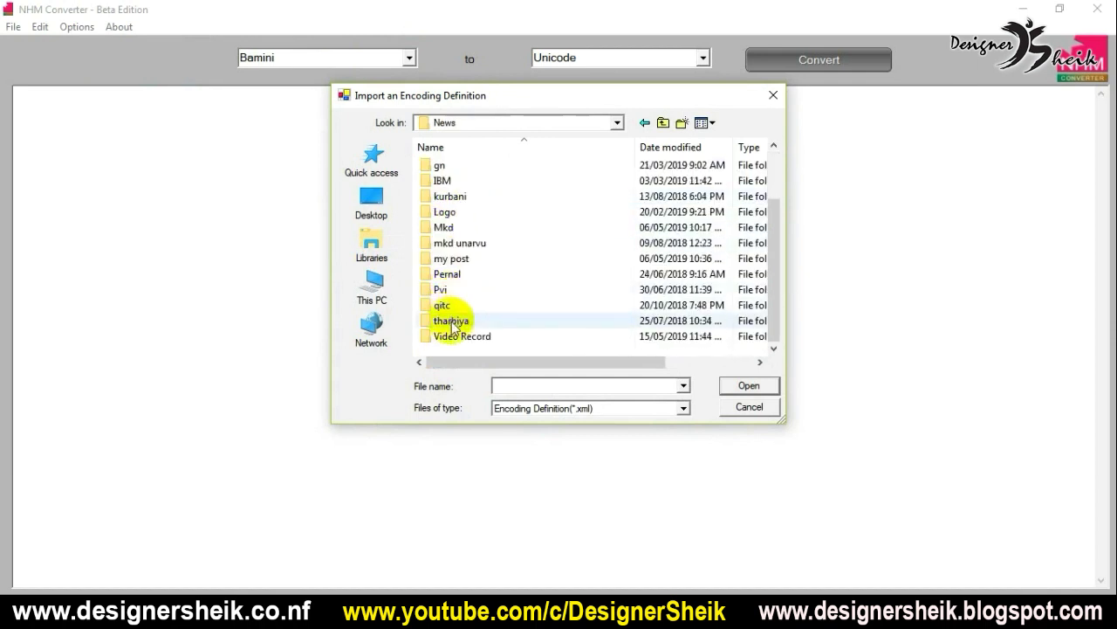
double_click(453, 341)
- Import the STMZH definition file from the STMZH NHM XML folder inside Font and Nhm
double_click(621, 193)
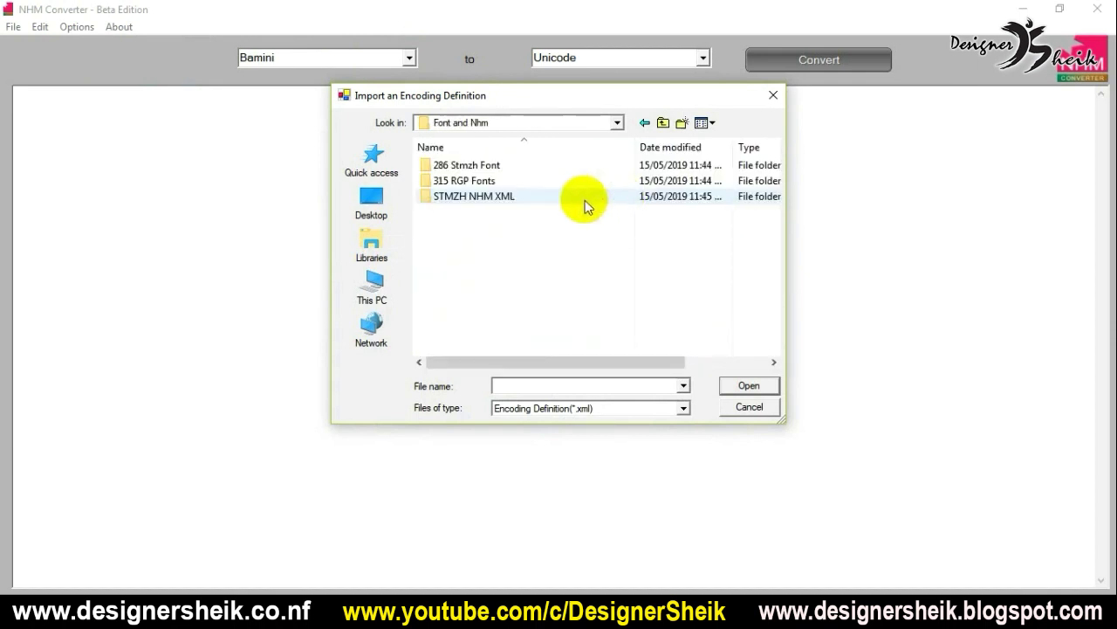
double_click(442, 195)
click(452, 166)
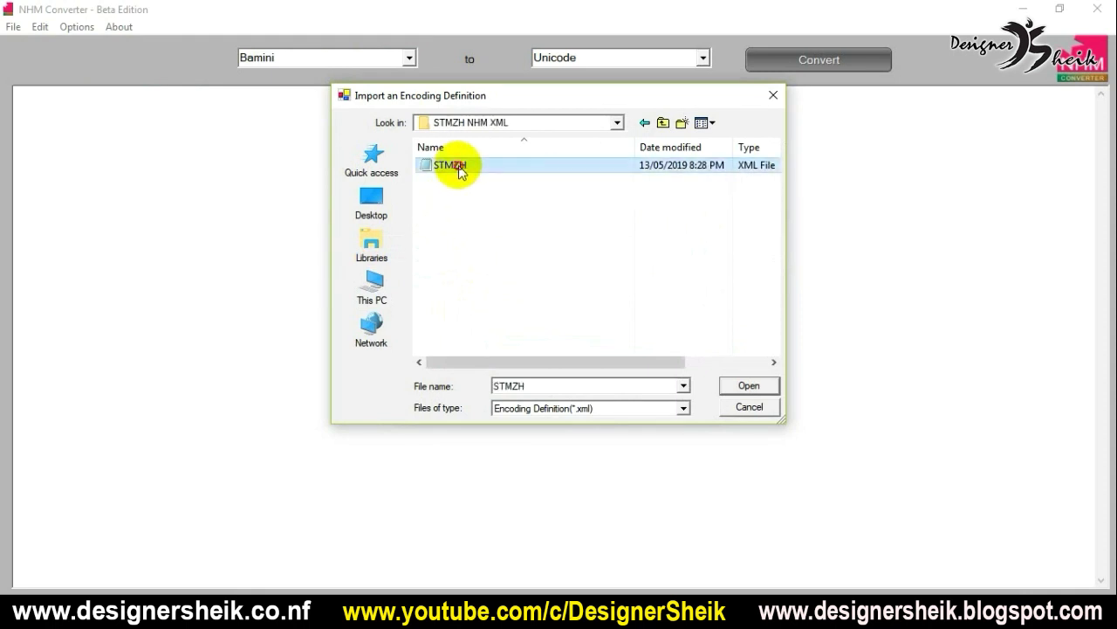
click(748, 386)
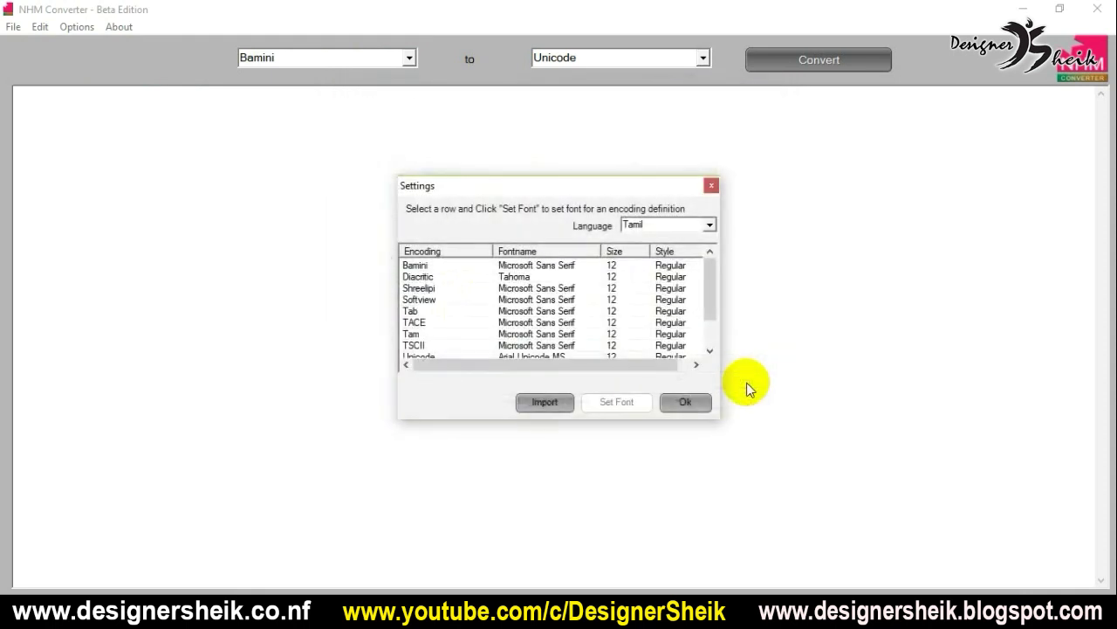
- Set the STMZH encoding's font to RGB_0001 and apply the settings, letting the converter close
scroll(492, 286, down, 1)
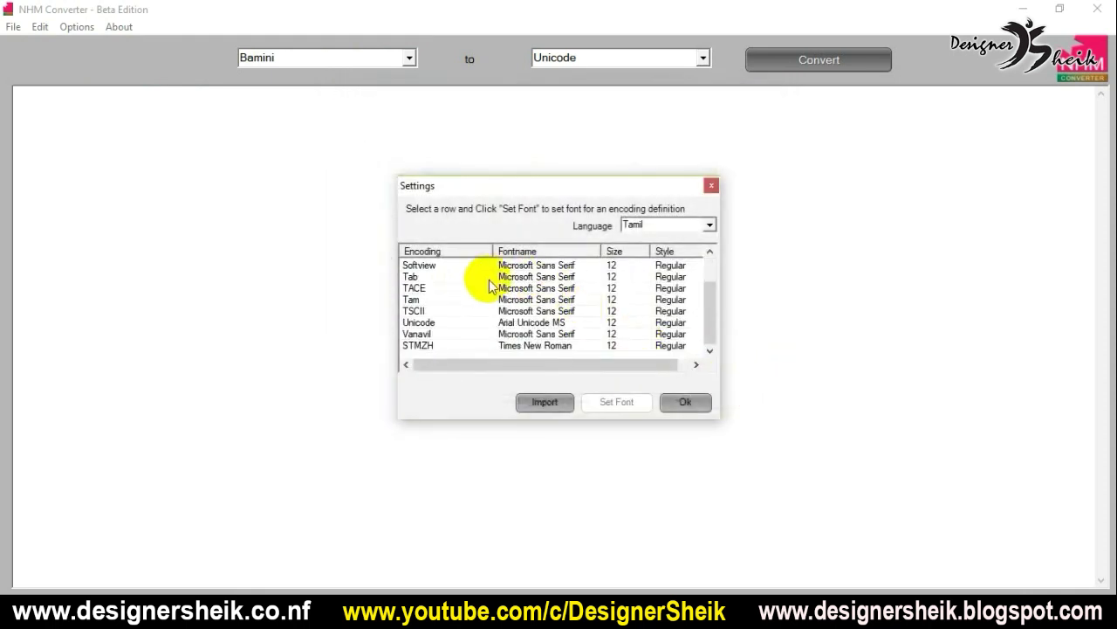
click(539, 347)
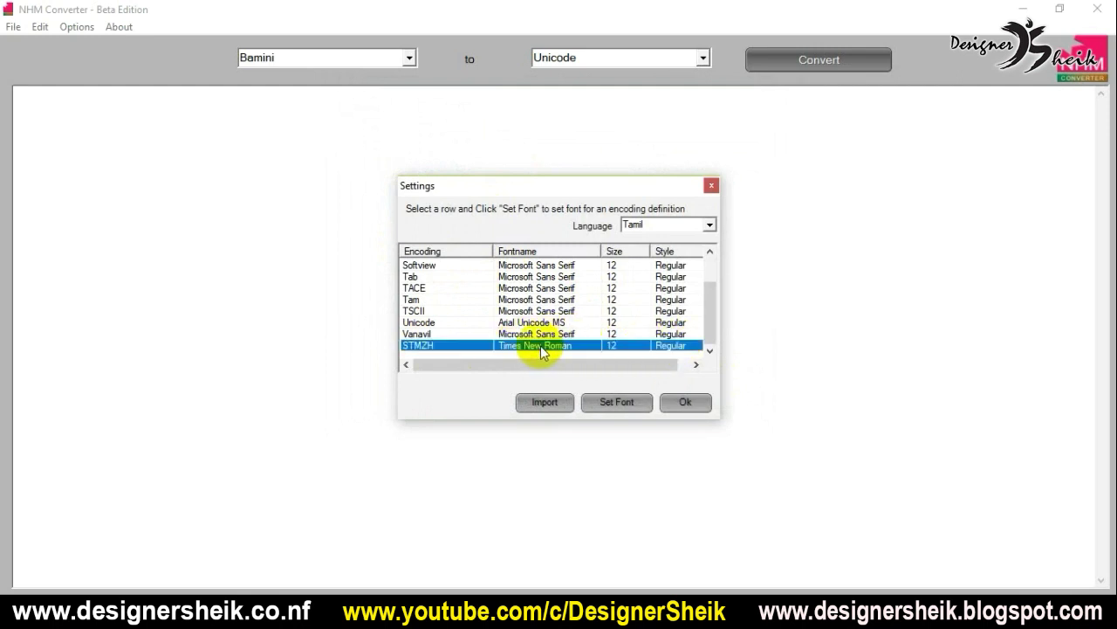
click(600, 401)
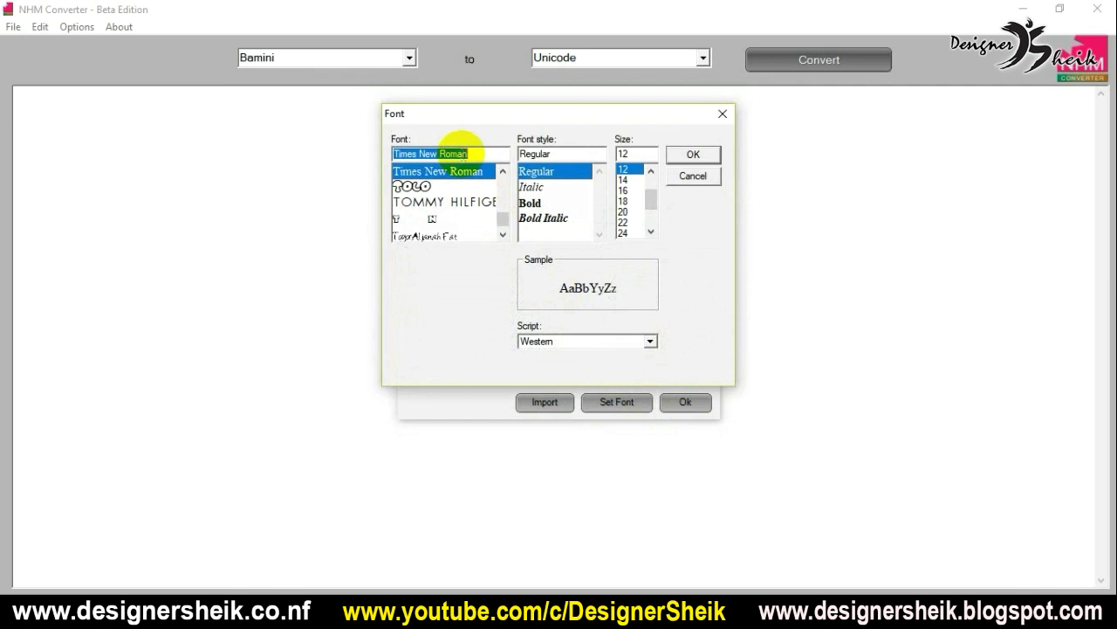
text(rg)
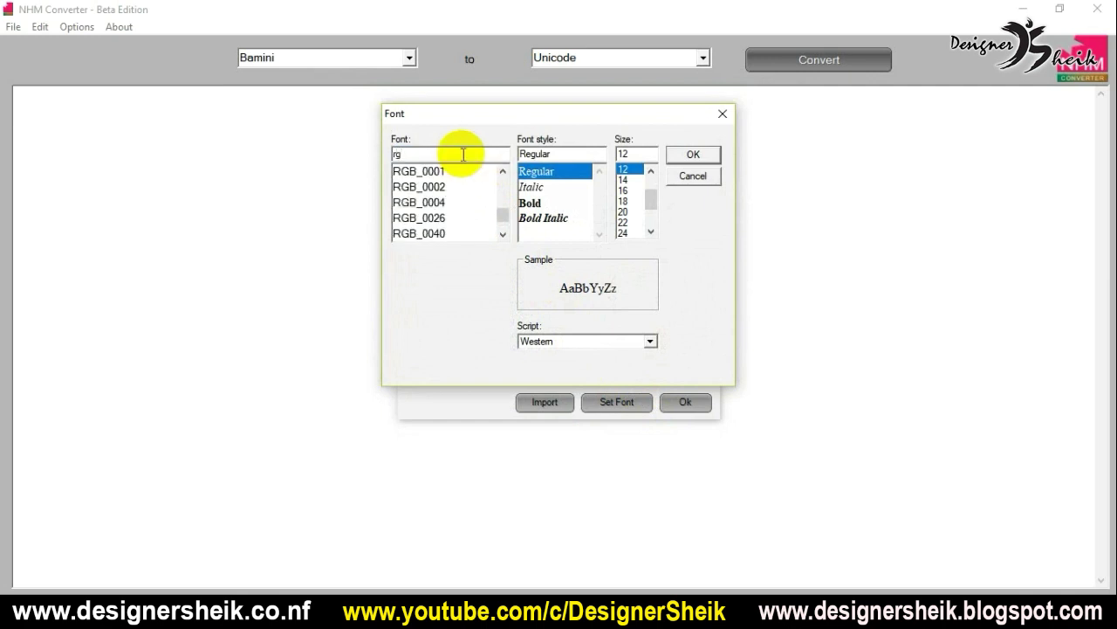
click(415, 172)
click(692, 155)
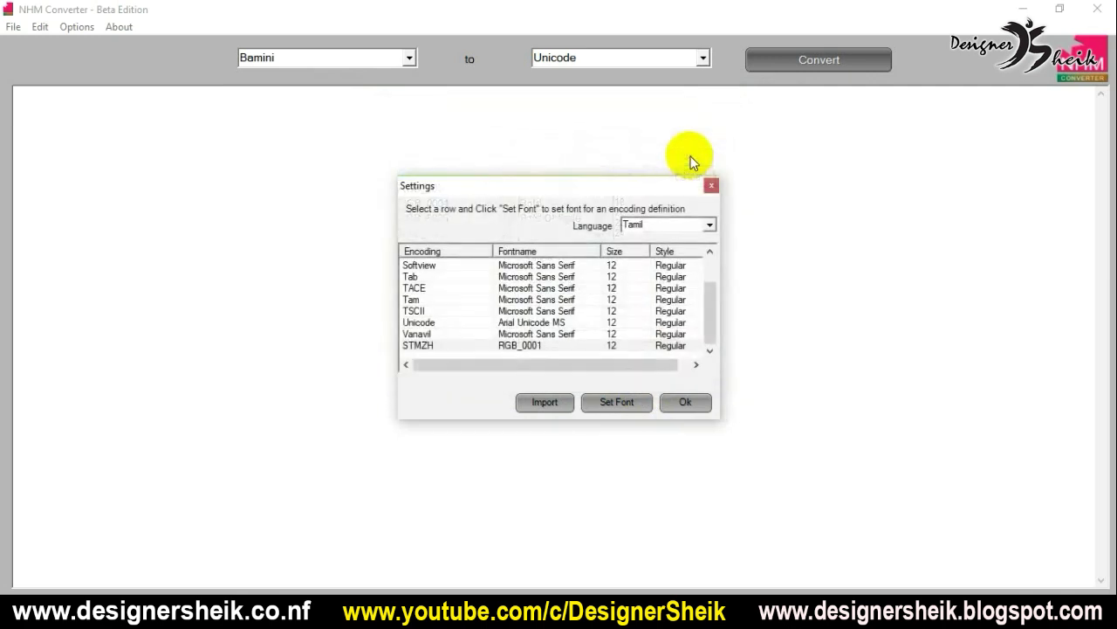
click(687, 402)
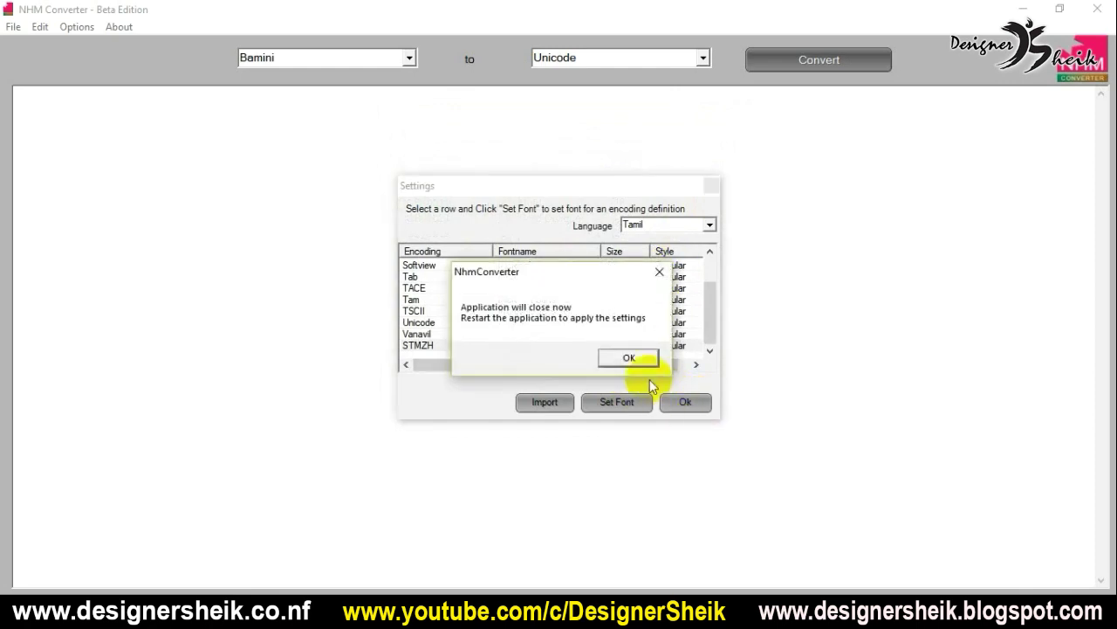
click(634, 358)
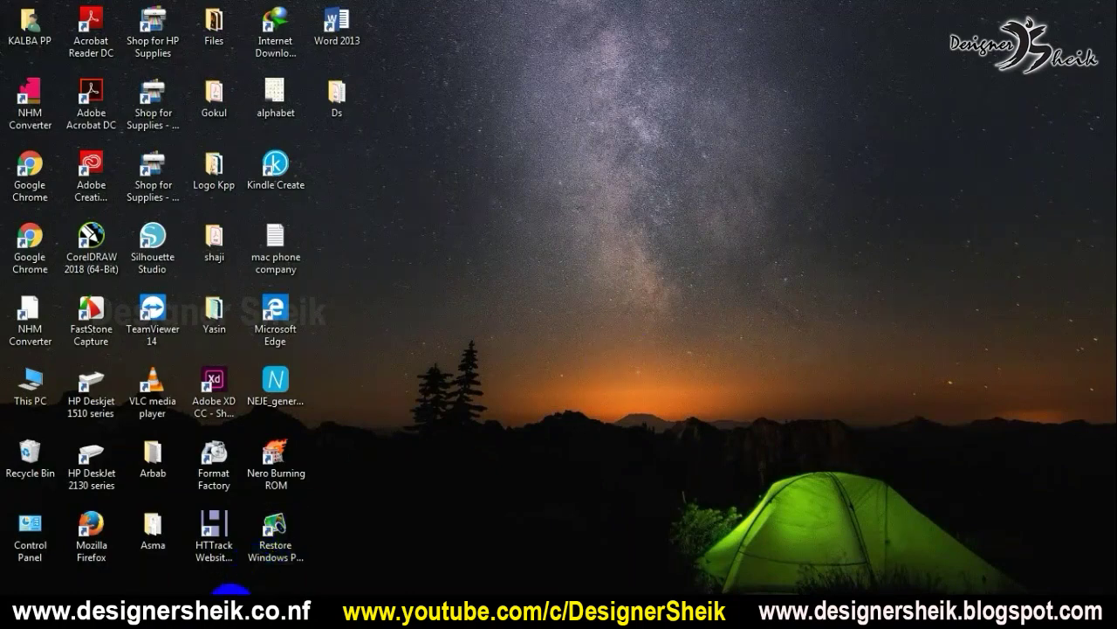
mouse_move(221, 619)
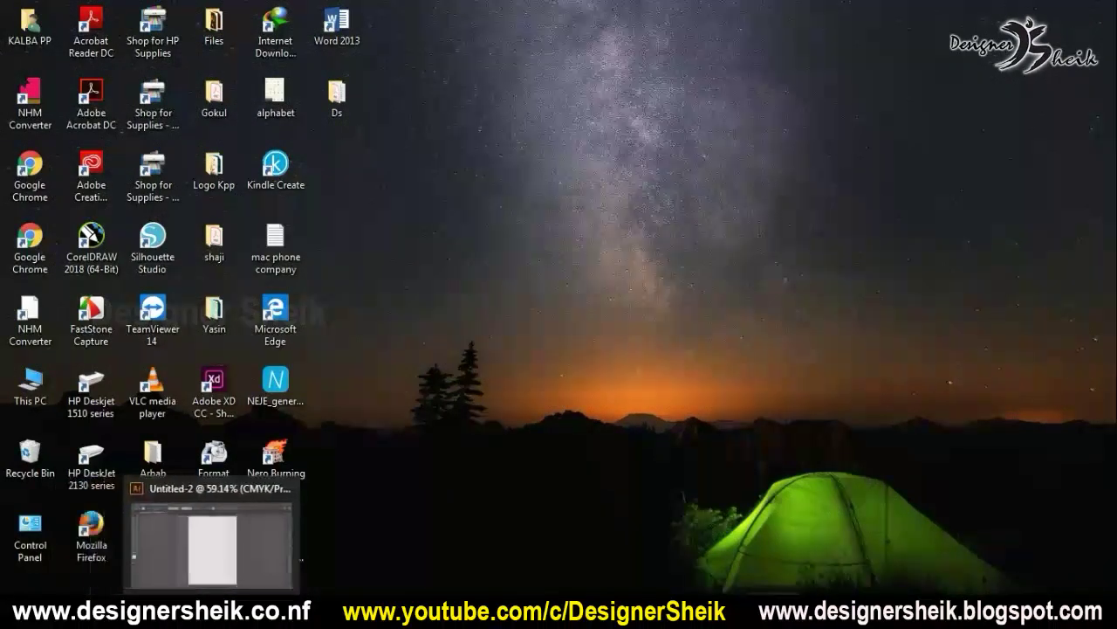
click(424, 544)
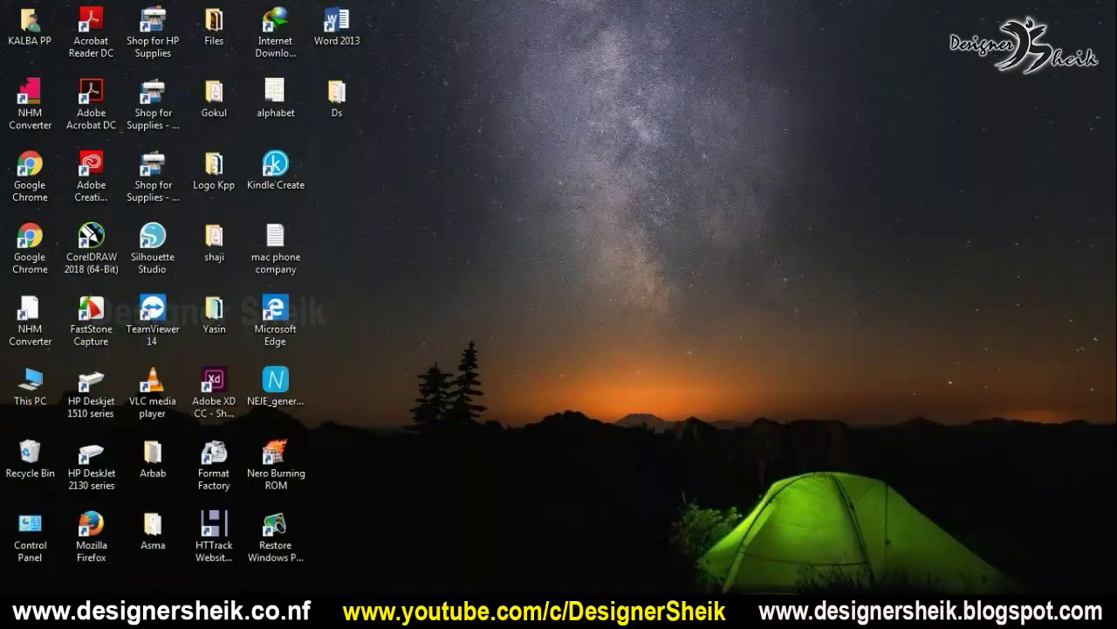
click(479, 574)
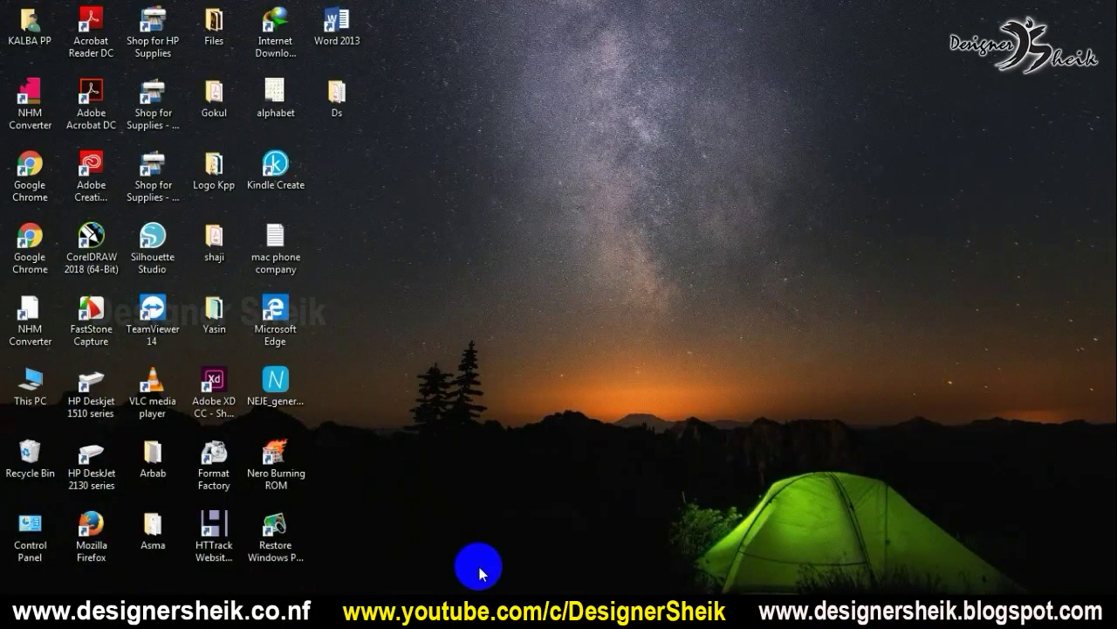
- Relaunch NHM Converter from the desktop and set Unicode as the source encoding
double_click(24, 114)
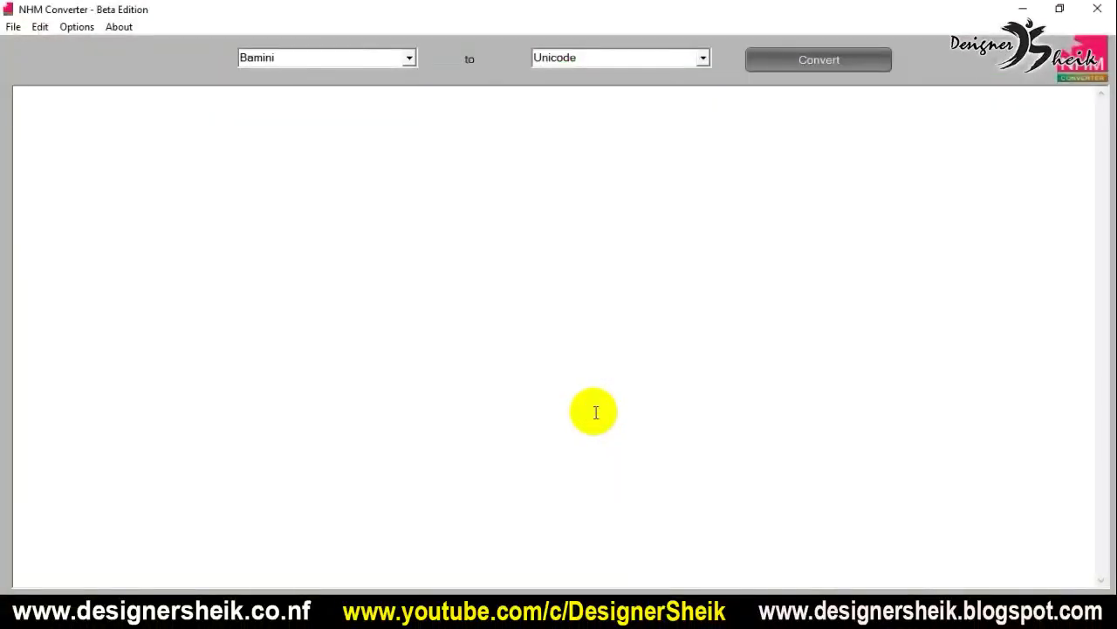
click(411, 62)
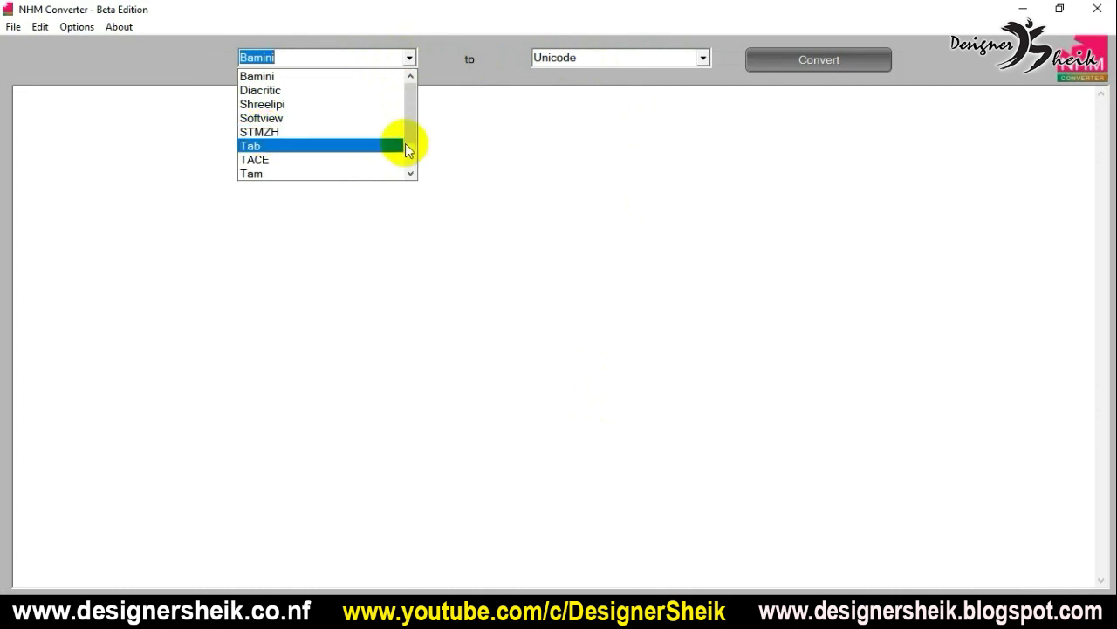
click(512, 165)
click(408, 57)
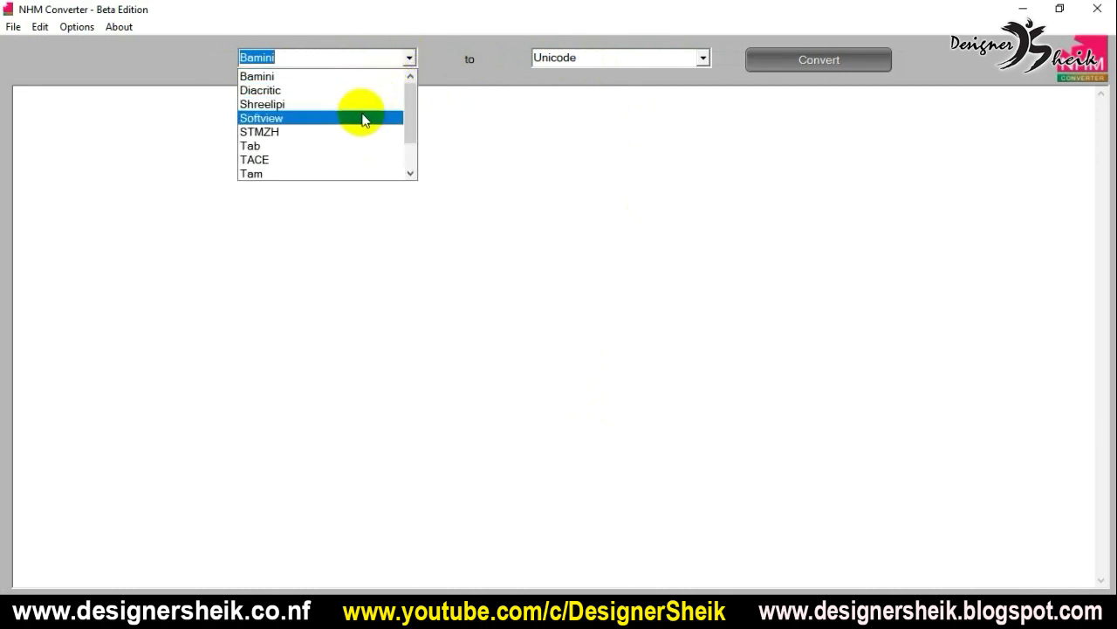
scroll(316, 135, down, 1)
click(299, 160)
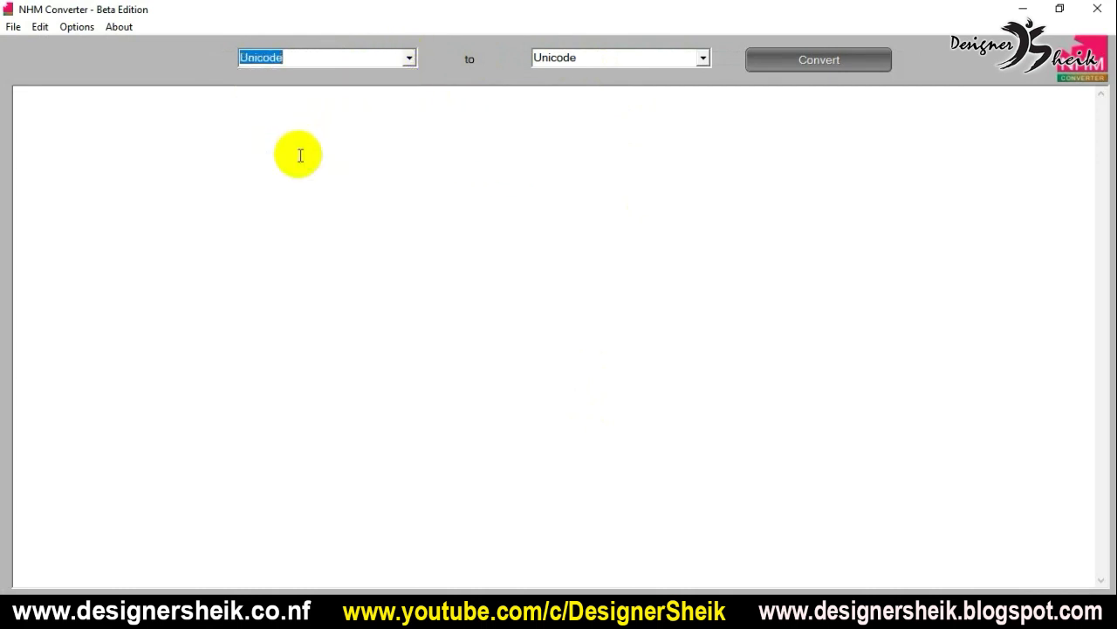
click(319, 159)
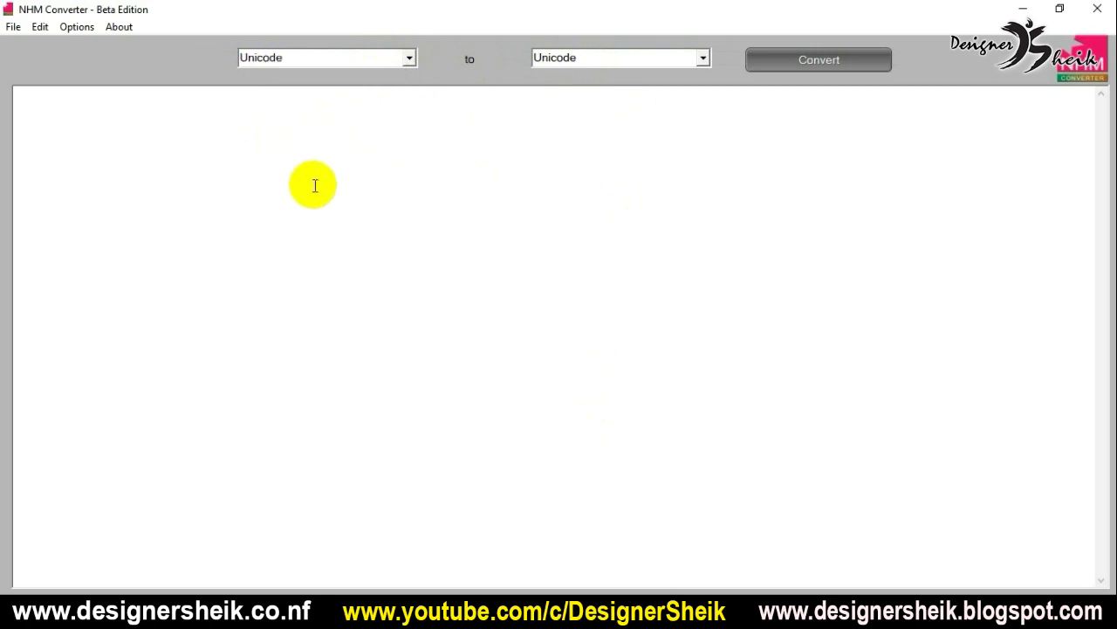
- Switch to the Google Input Tools page in Chrome and copy the whole Tamil sentence
click(110, 585)
click(312, 13)
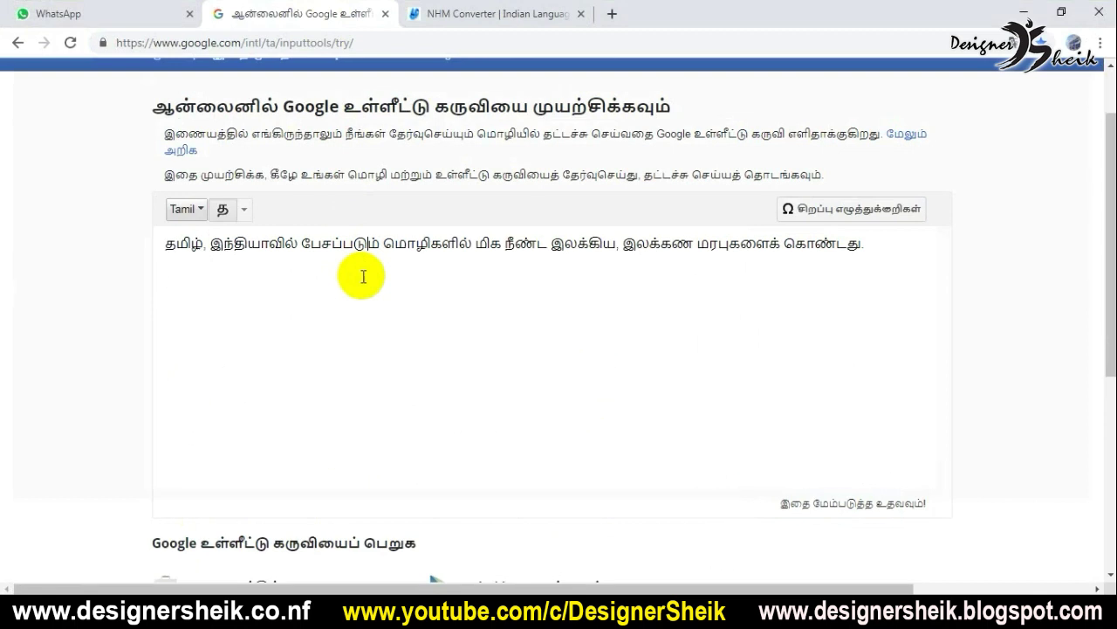
scroll(300, 257, up, 2)
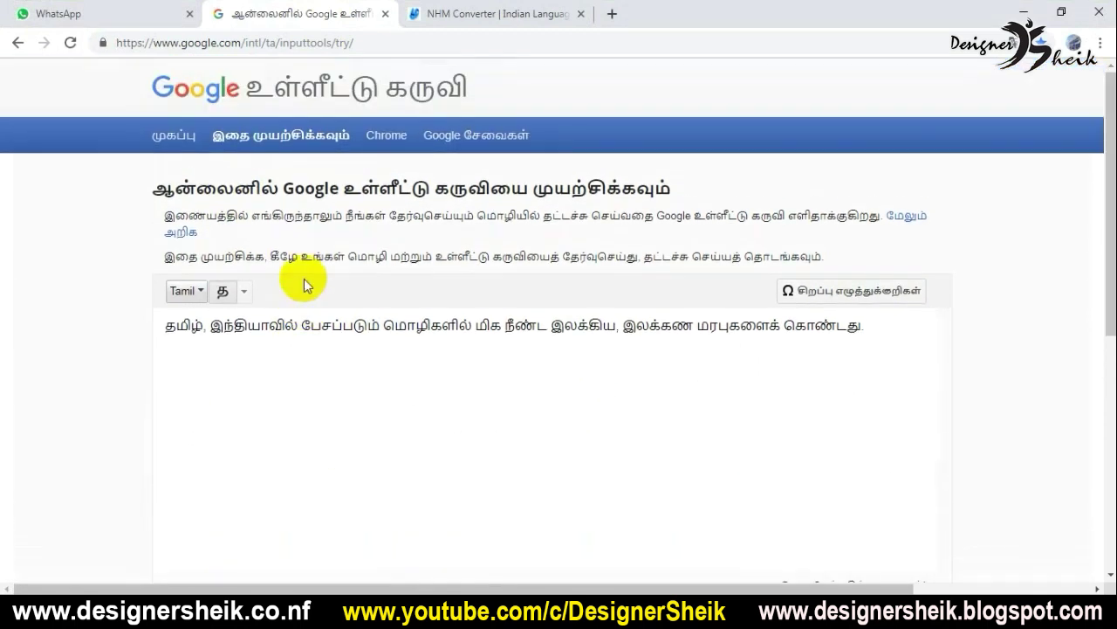
drag(166, 326, 886, 341)
key(ctrl+c)
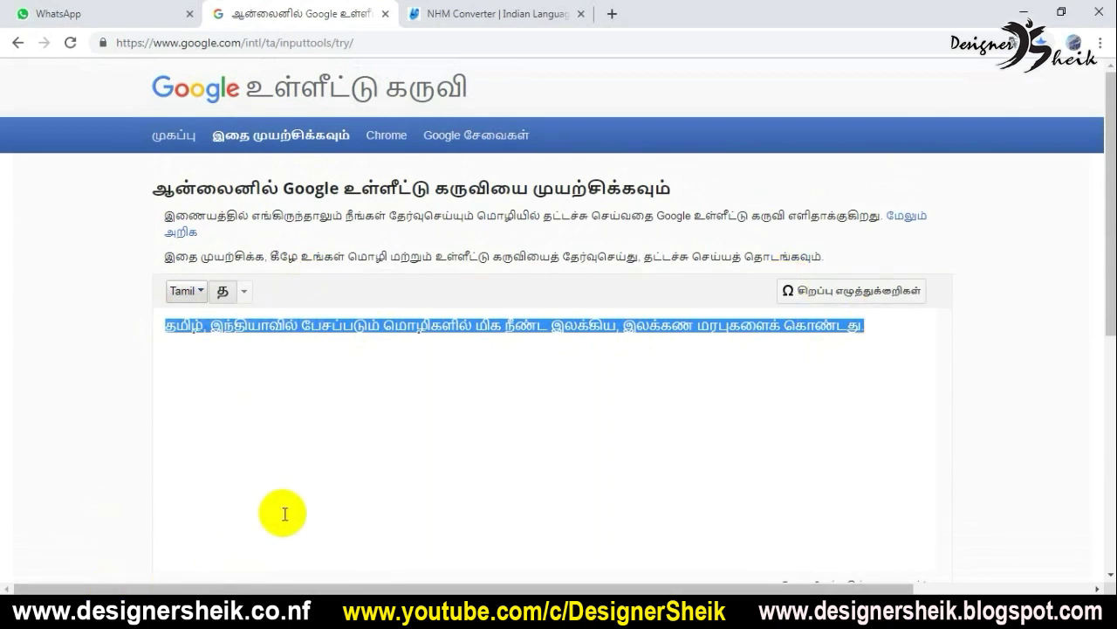
- Paste the Tamil sentence into NHM Converter and convert it from Unicode to STMZH
click(260, 611)
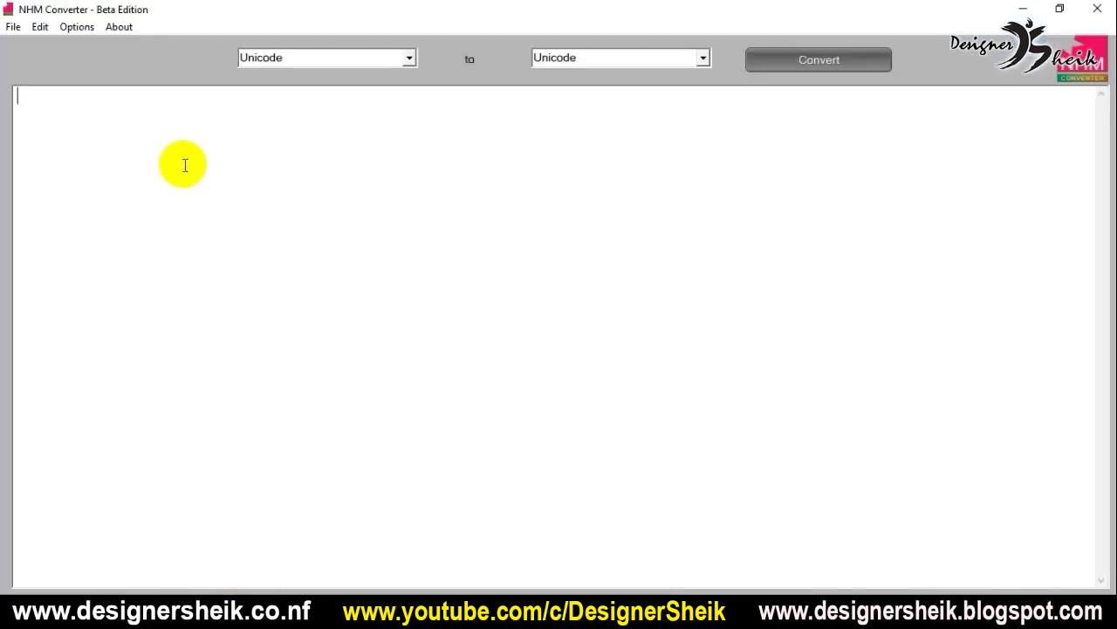
key(ctrl+v)
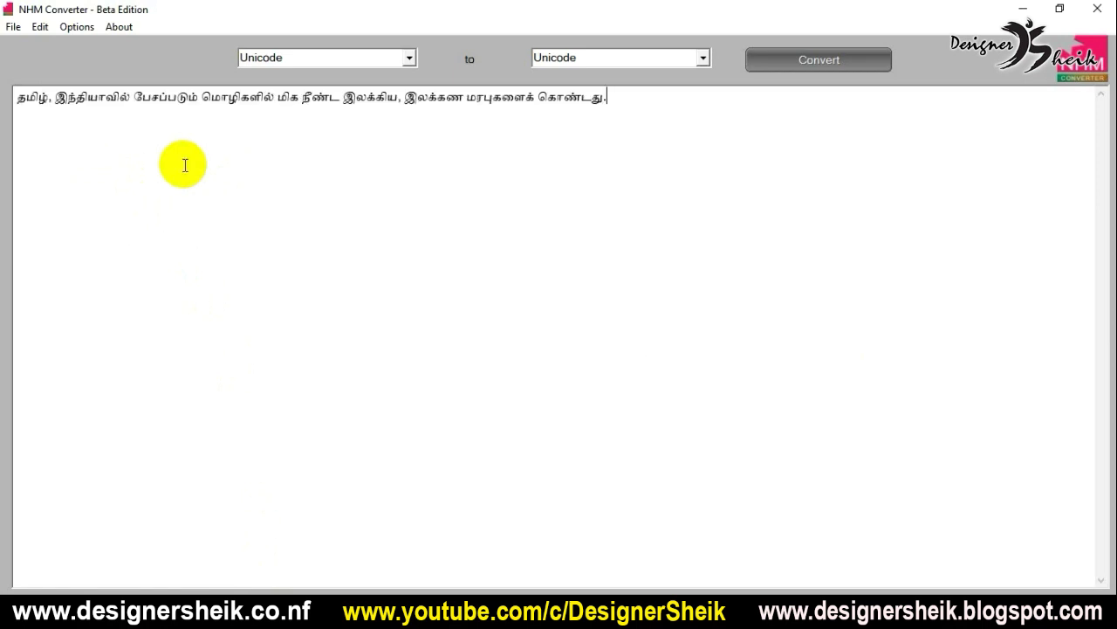
click(703, 57)
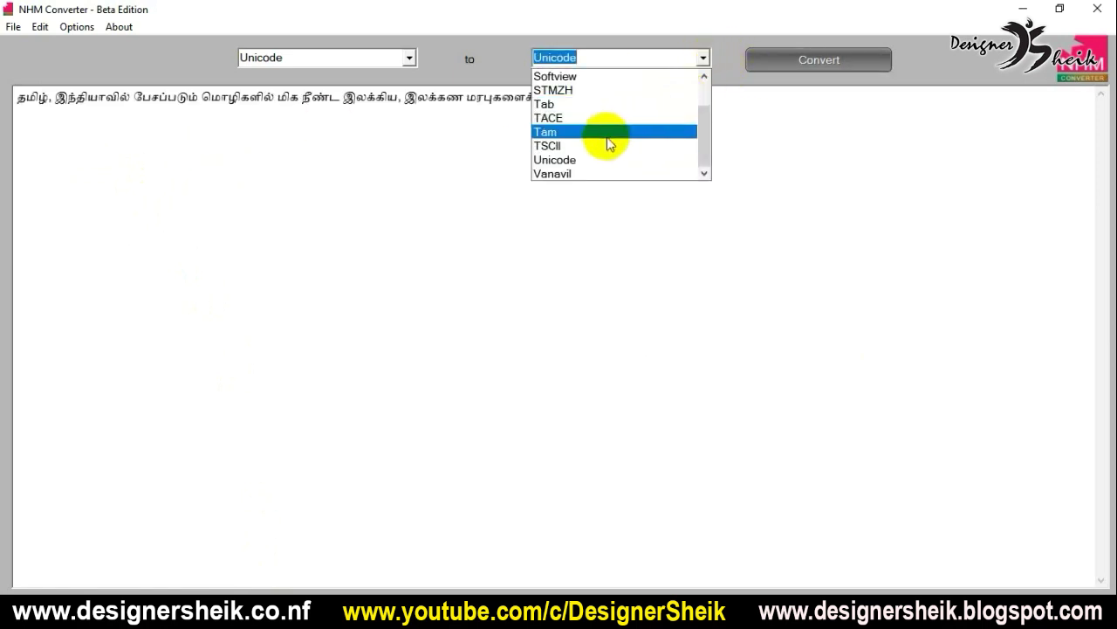
click(568, 90)
click(765, 60)
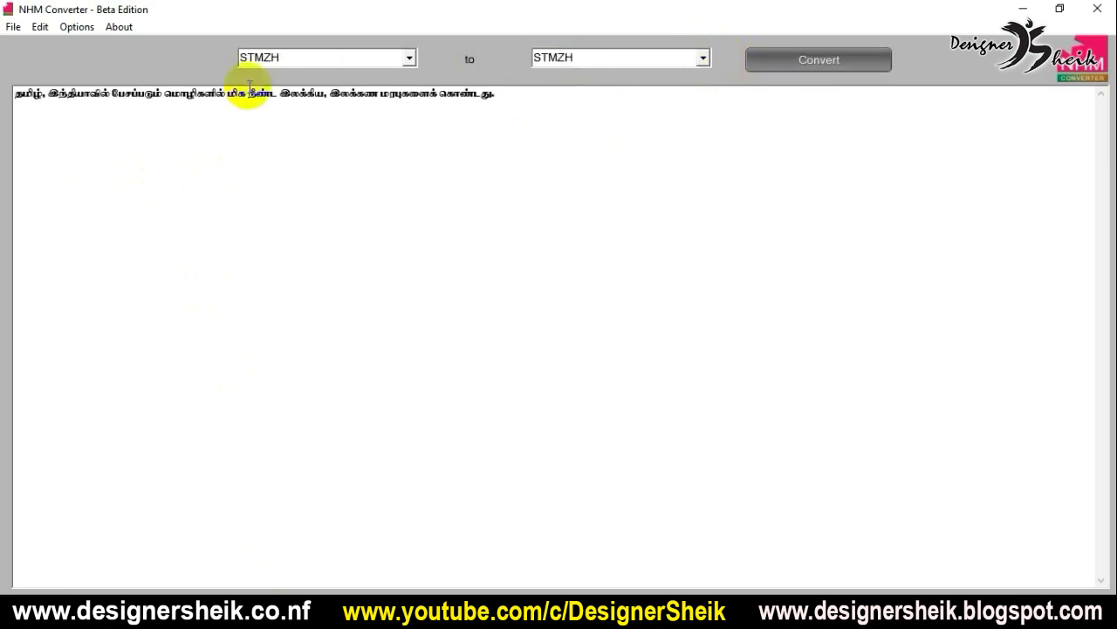
- Copy the converted sentence and paste it into a new area text frame on the upper part of the Illustrator artboard
drag(531, 92, 8, 95)
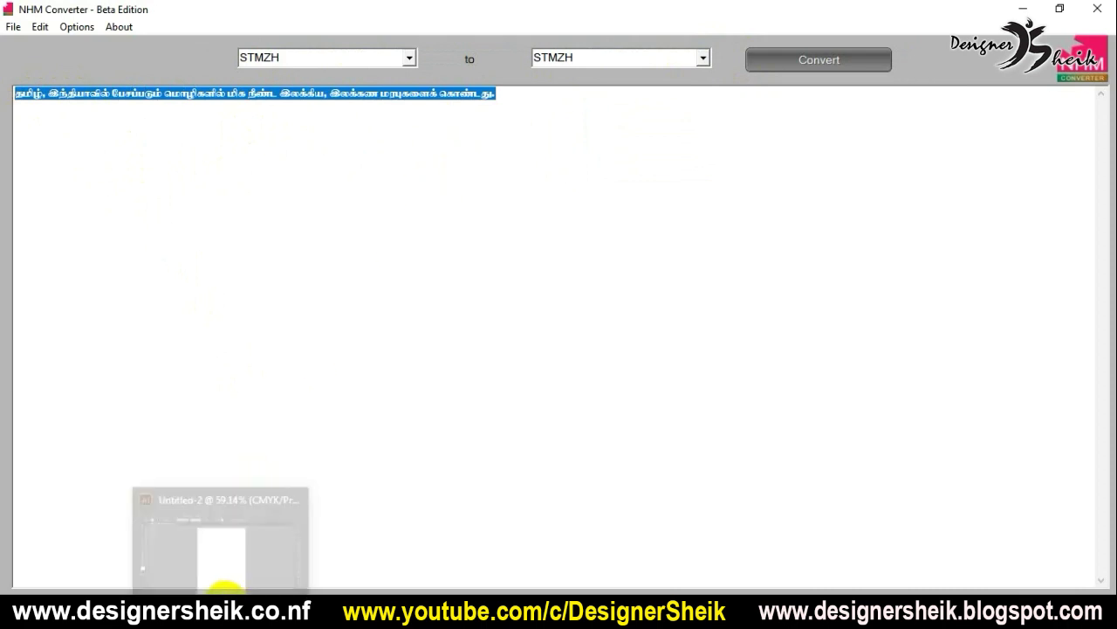
click(225, 590)
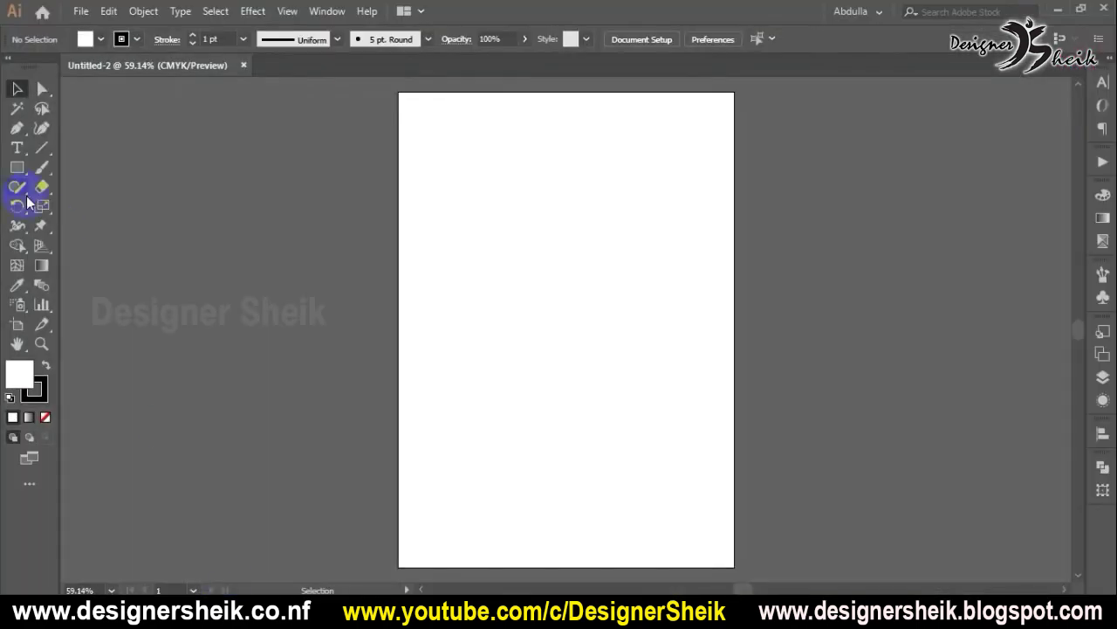
click(15, 150)
drag(428, 139, 691, 412)
key(ctrl+v)
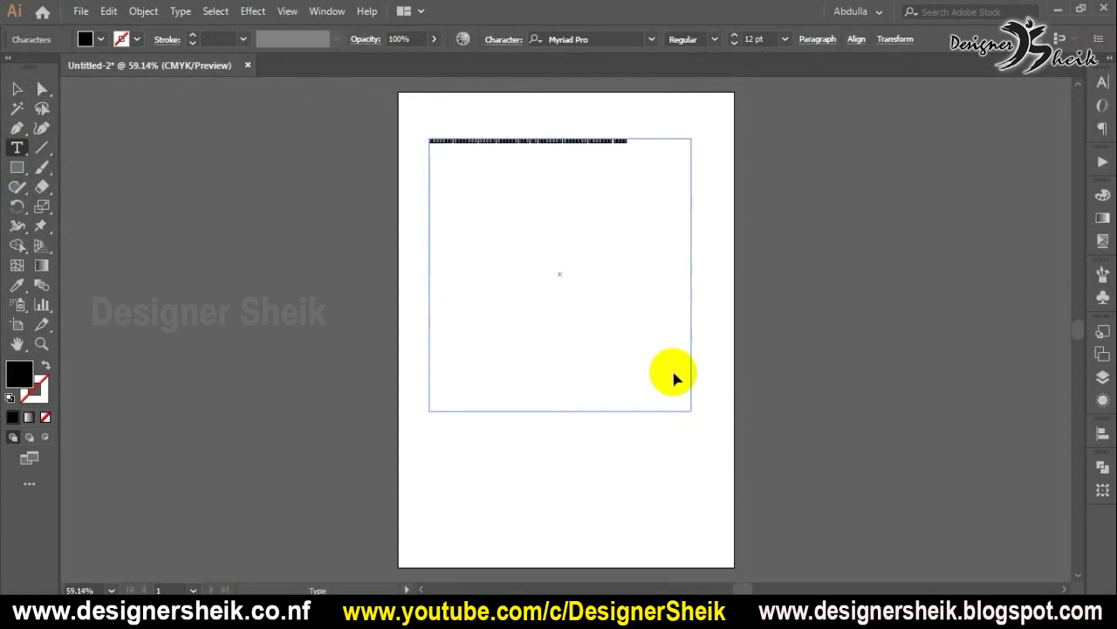
- Set the selected Tamil text's font to RGB_0001 and its size to 37 pt
click(569, 40)
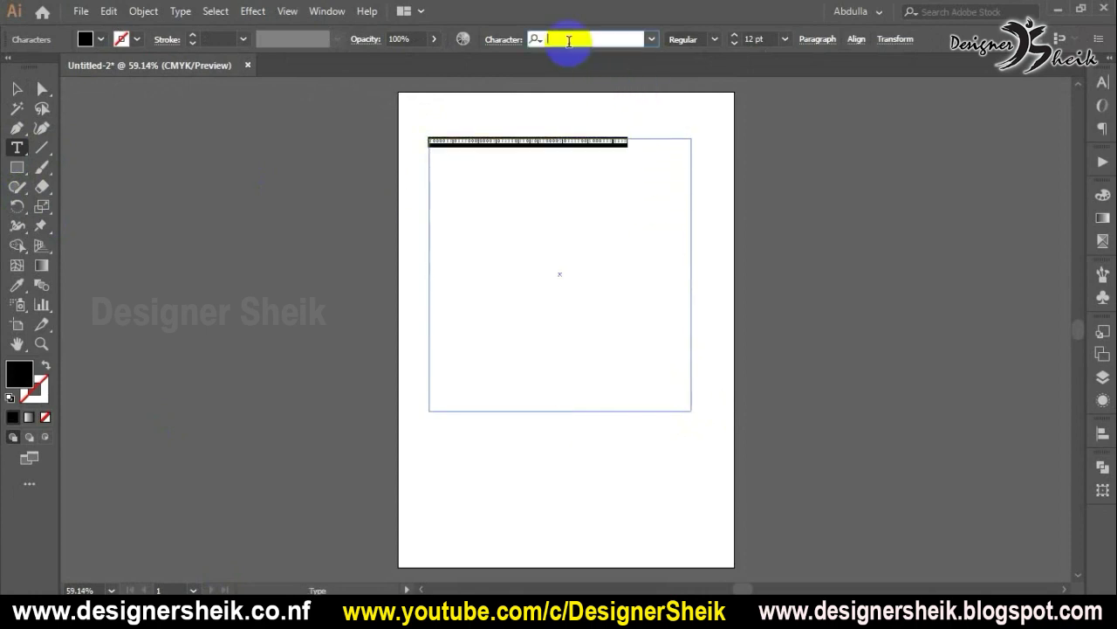
text(rd)
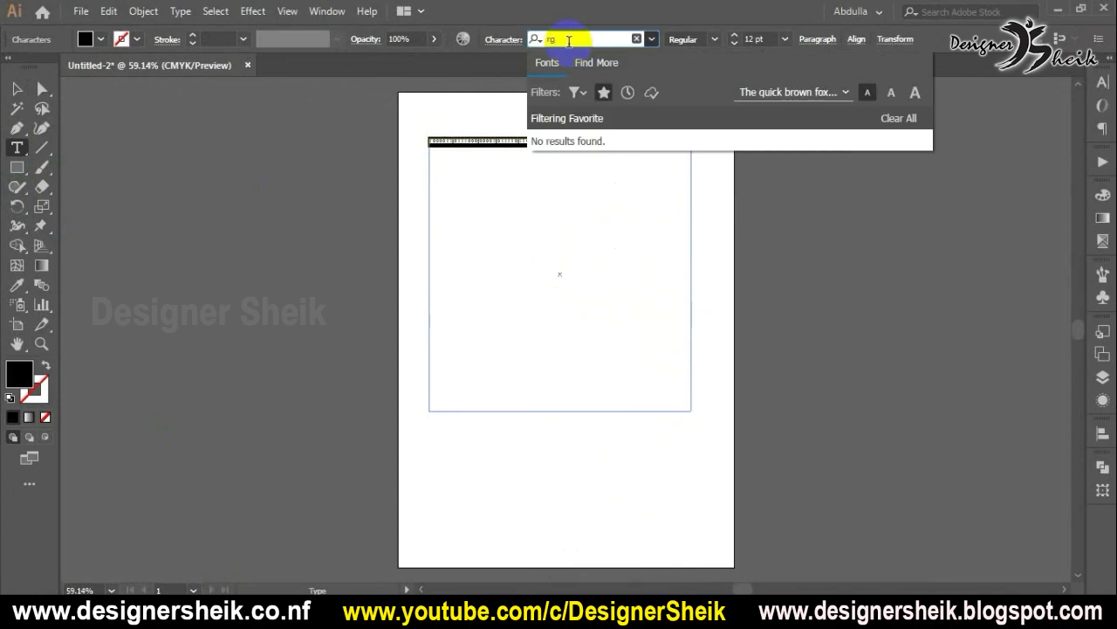
click(603, 93)
click(602, 122)
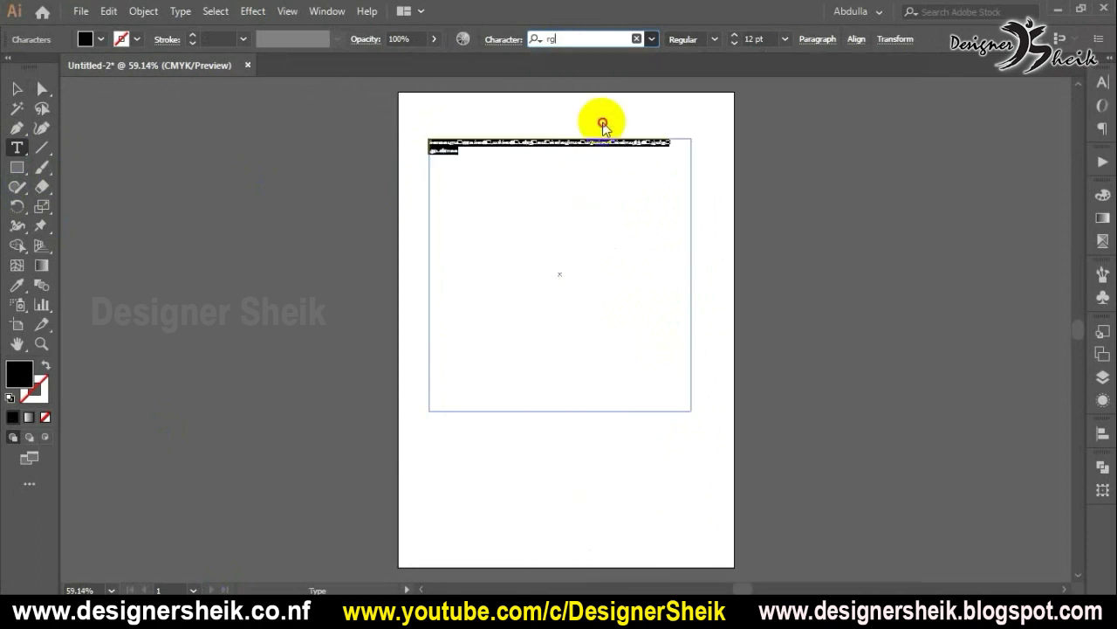
scroll(755, 38, up, 20)
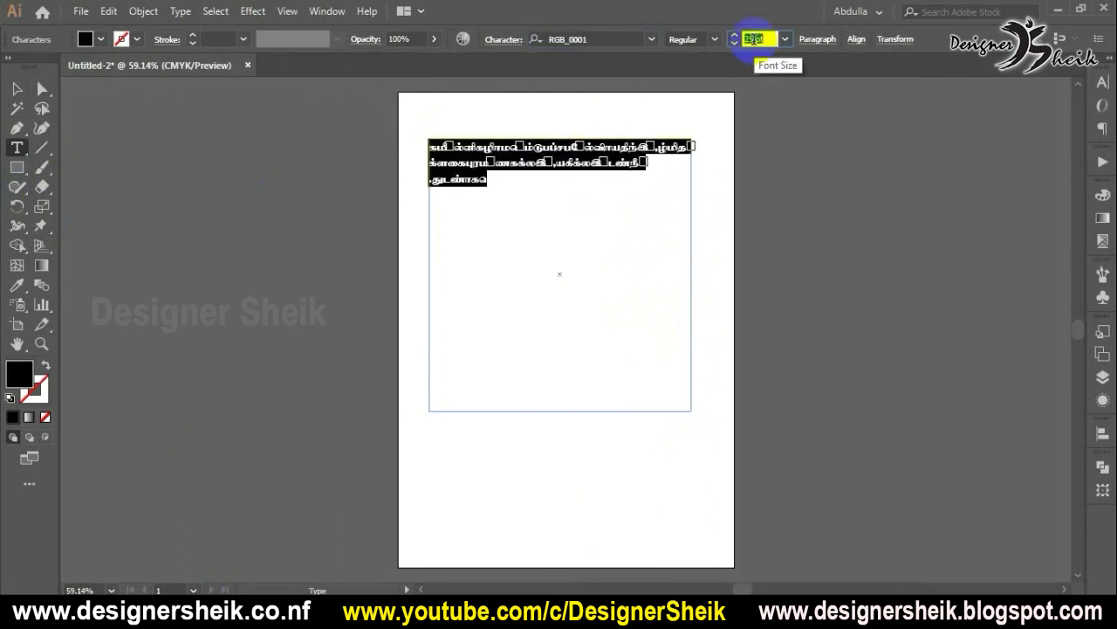
scroll(755, 38, up, 3)
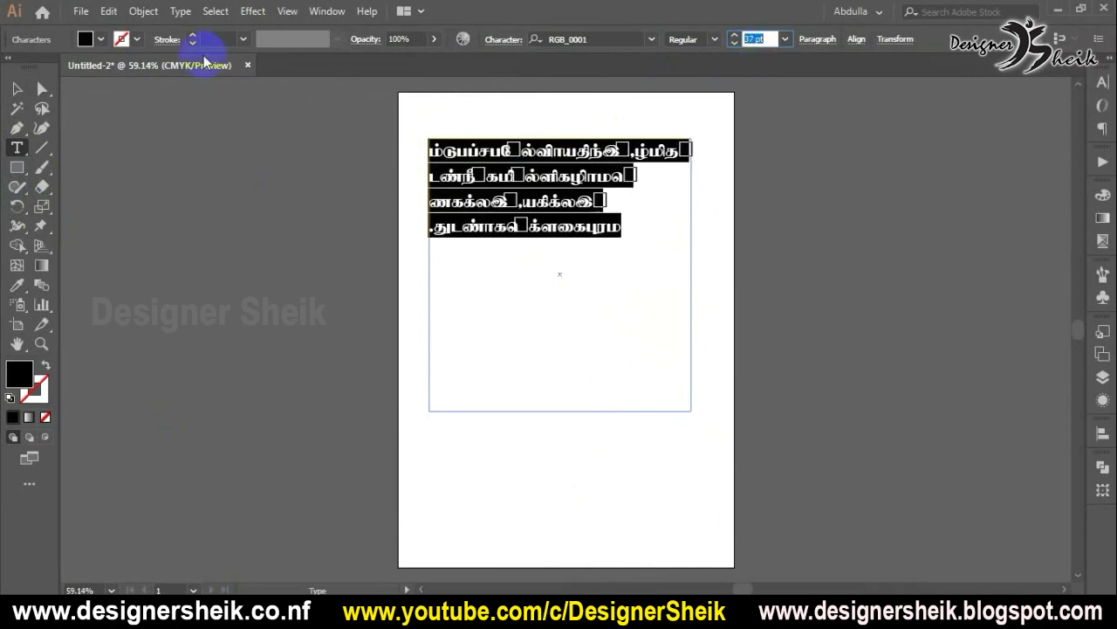
- Set the Tamil text's digits to LTR Arabic and its language to English: UK, and deselect the frame
click(817, 39)
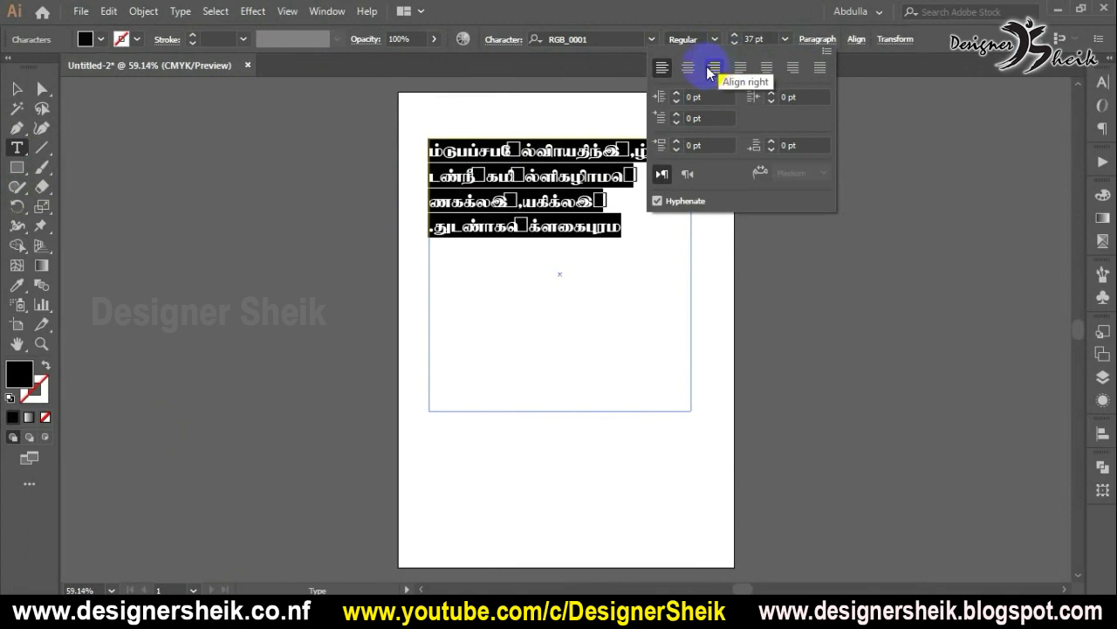
click(808, 40)
click(808, 43)
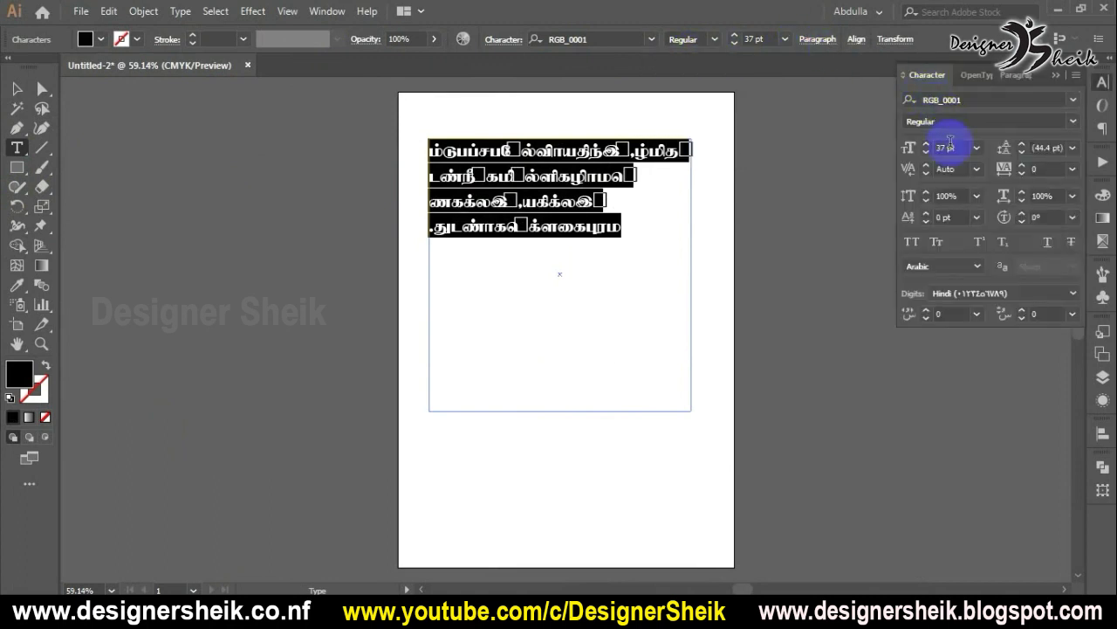
click(960, 294)
click(953, 320)
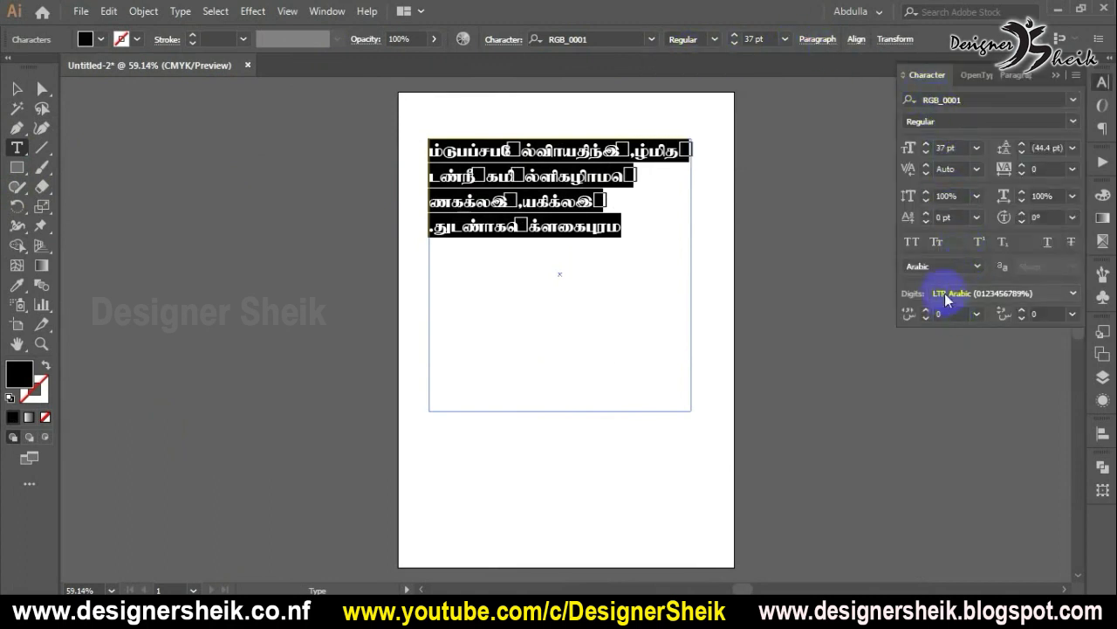
click(943, 266)
click(947, 450)
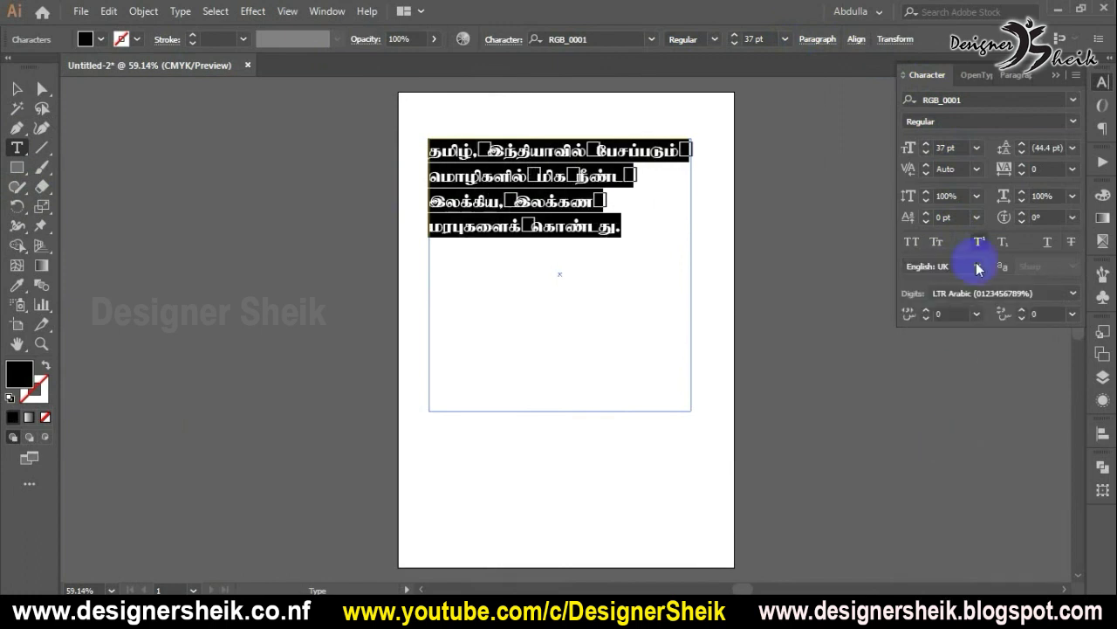
click(1004, 76)
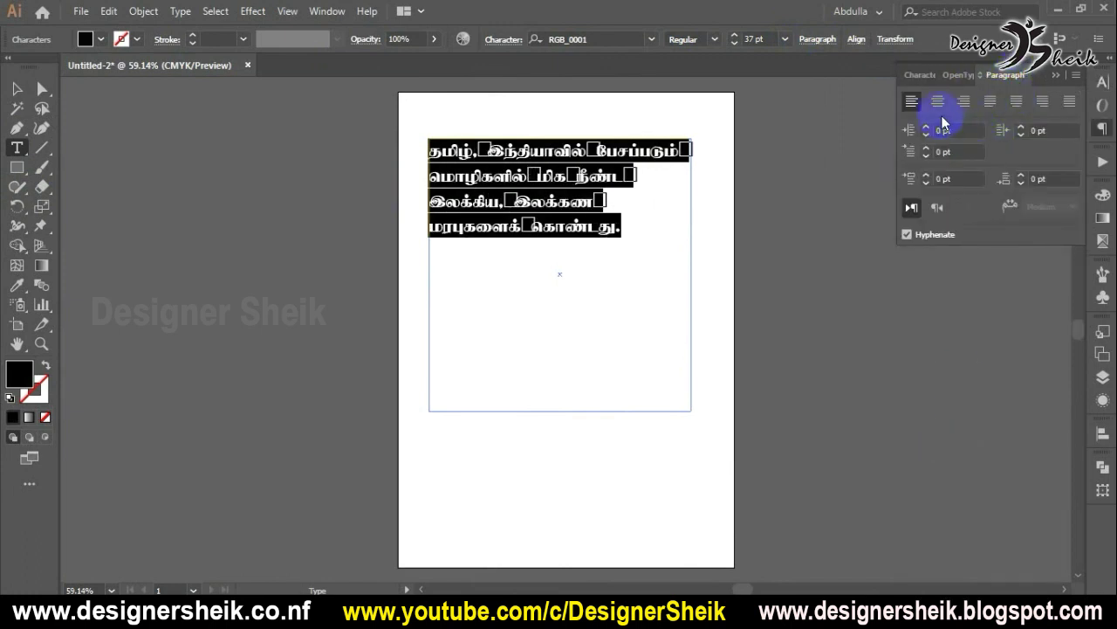
click(21, 91)
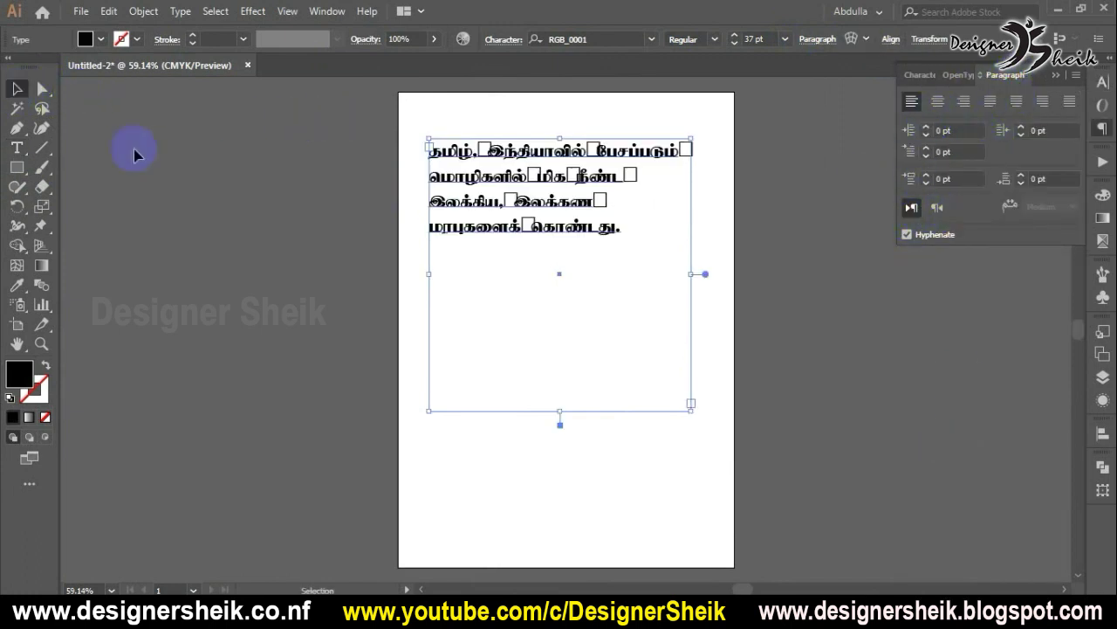
click(682, 192)
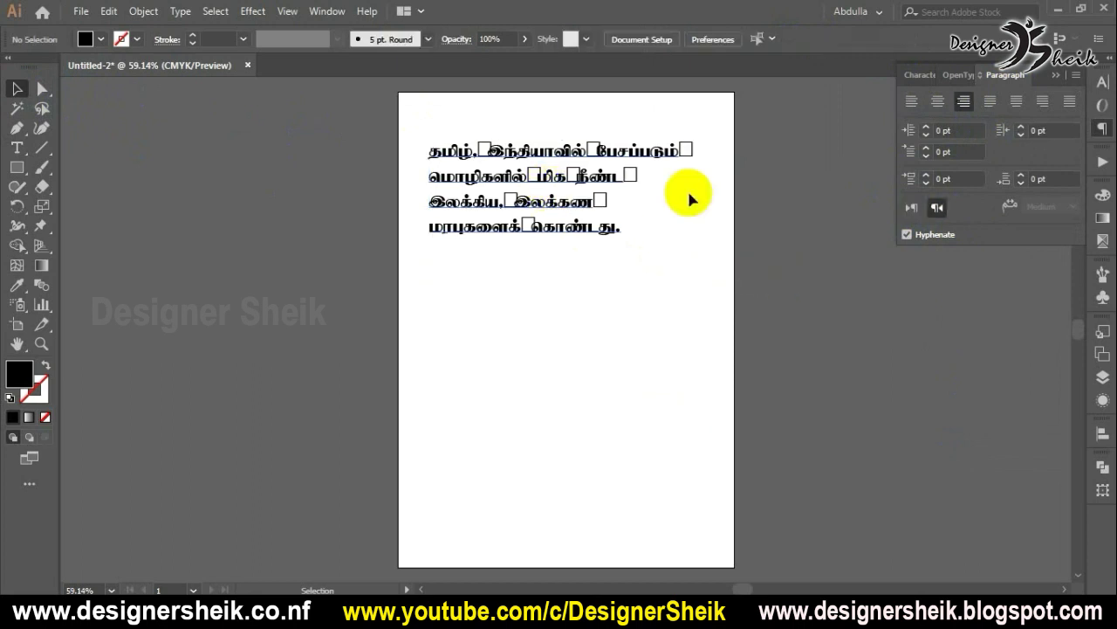
- Select the Tamil text frame, change its font to Hesham Bold and deselect it
click(930, 77)
click(476, 199)
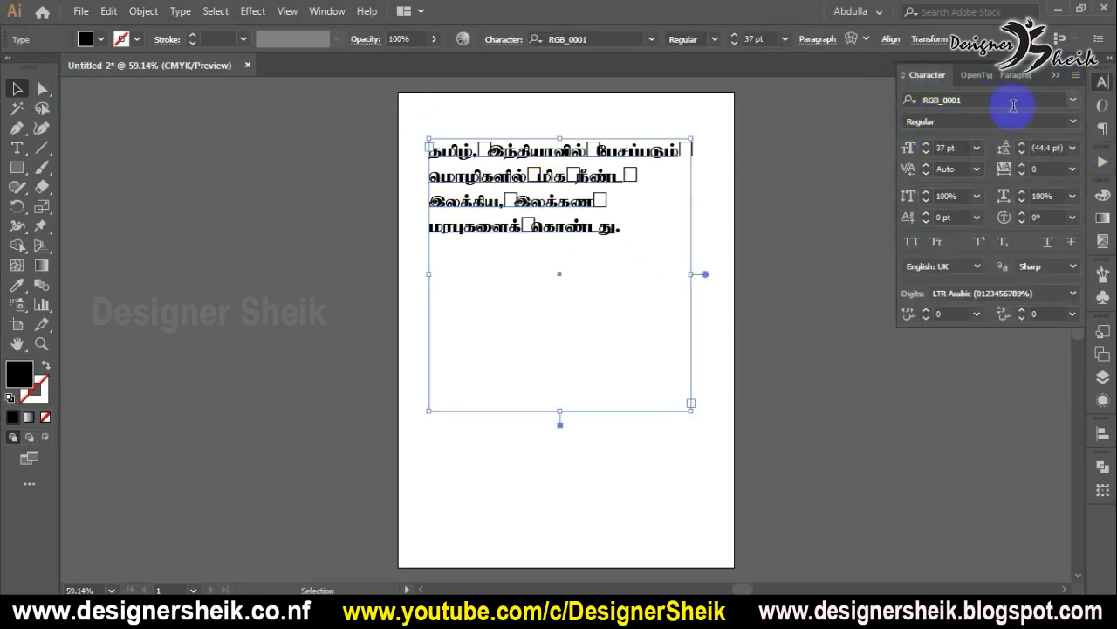
click(1072, 100)
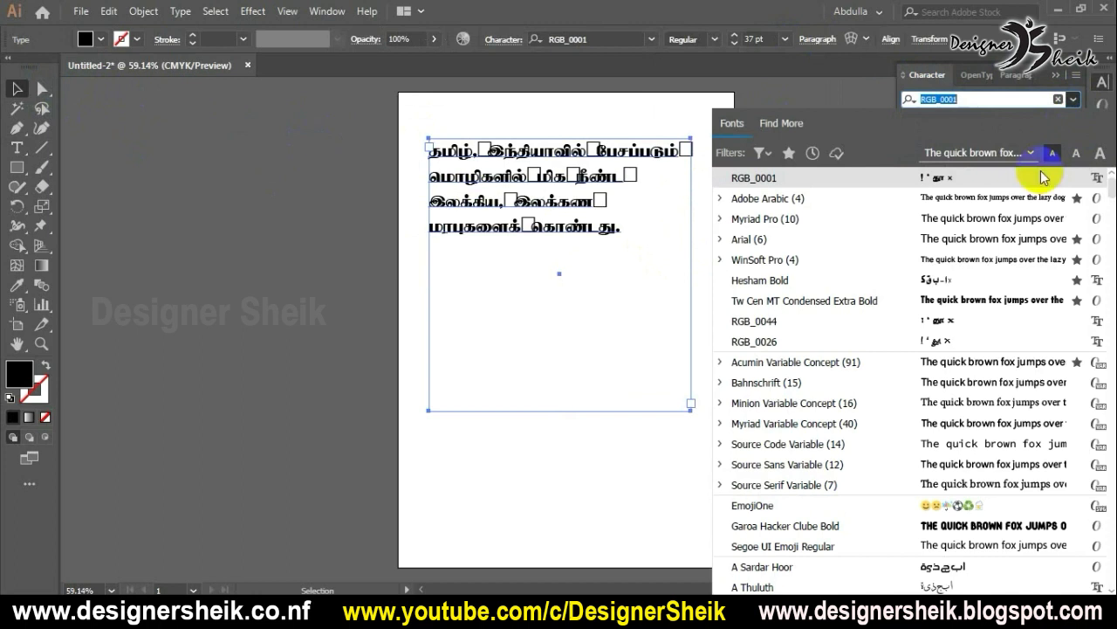
click(921, 286)
click(765, 230)
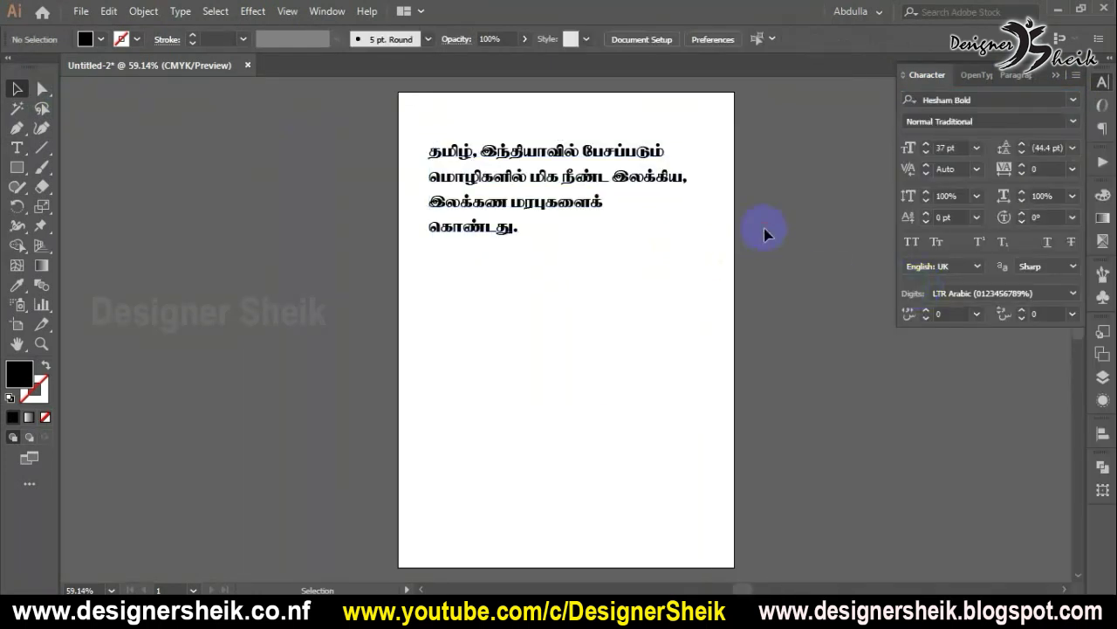
- Select the Tamil text frame and bring up the Glyphs collection
click(559, 196)
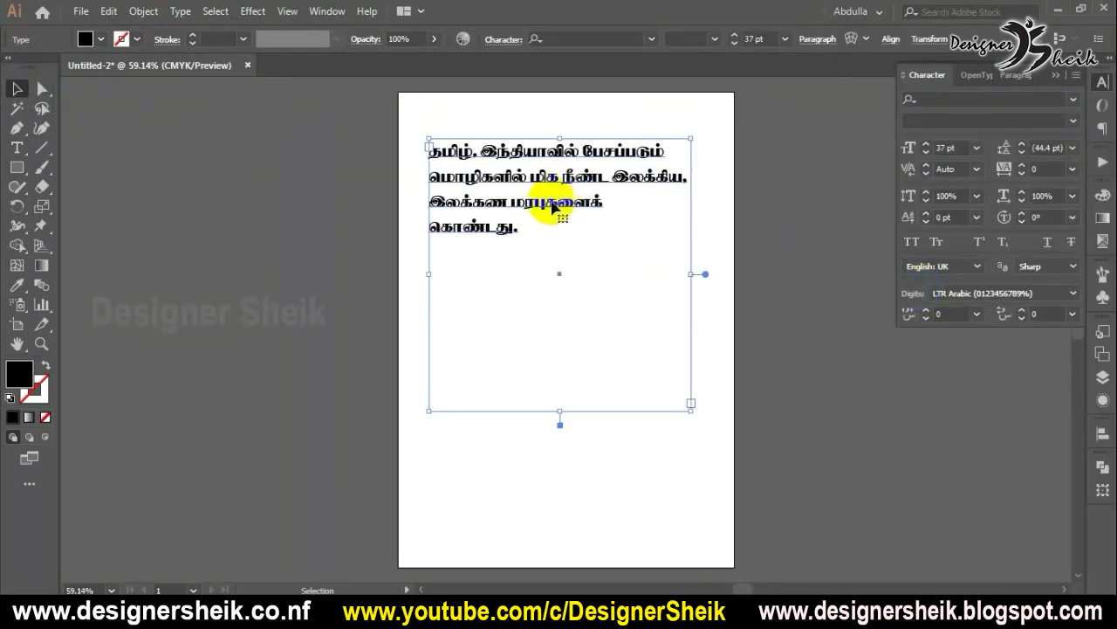
scroll(542, 220, up, 1)
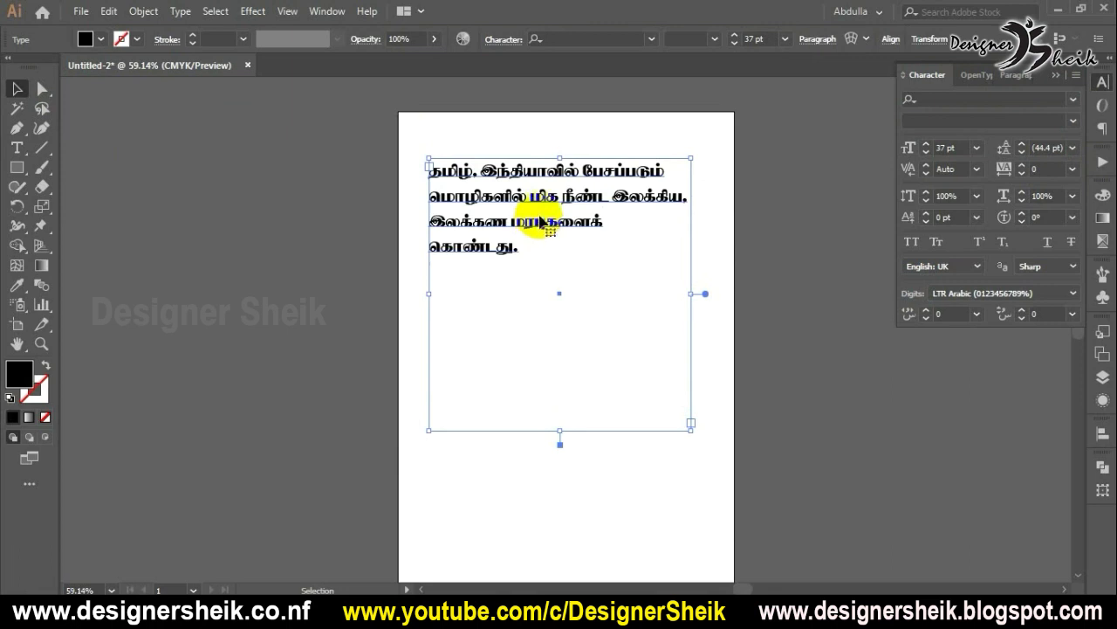
key(ctrl+1)
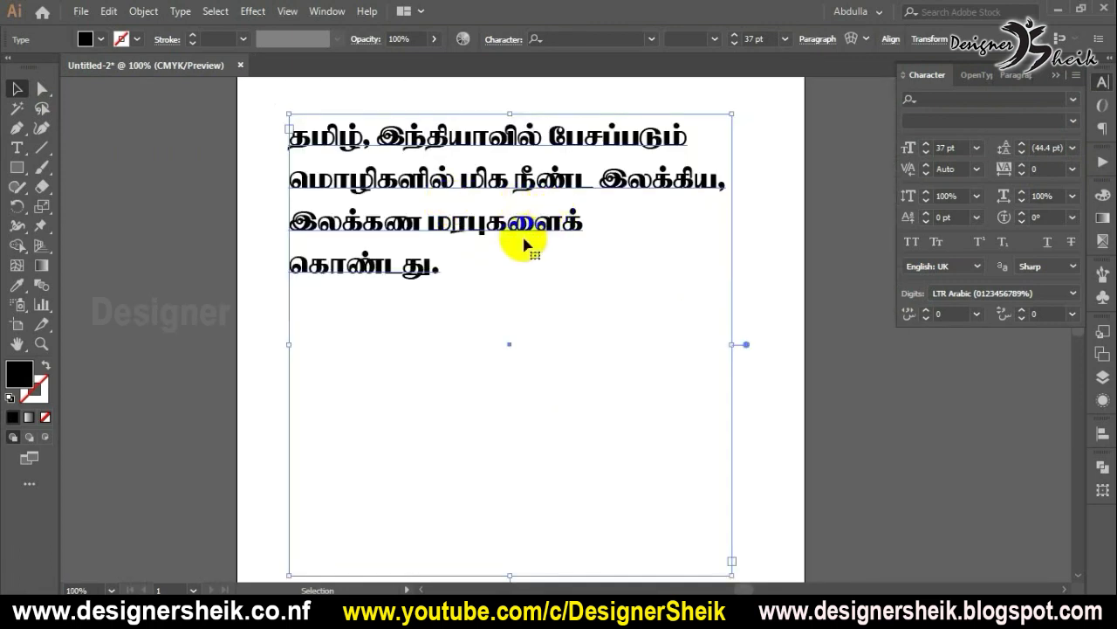
scroll(425, 219, down, 1)
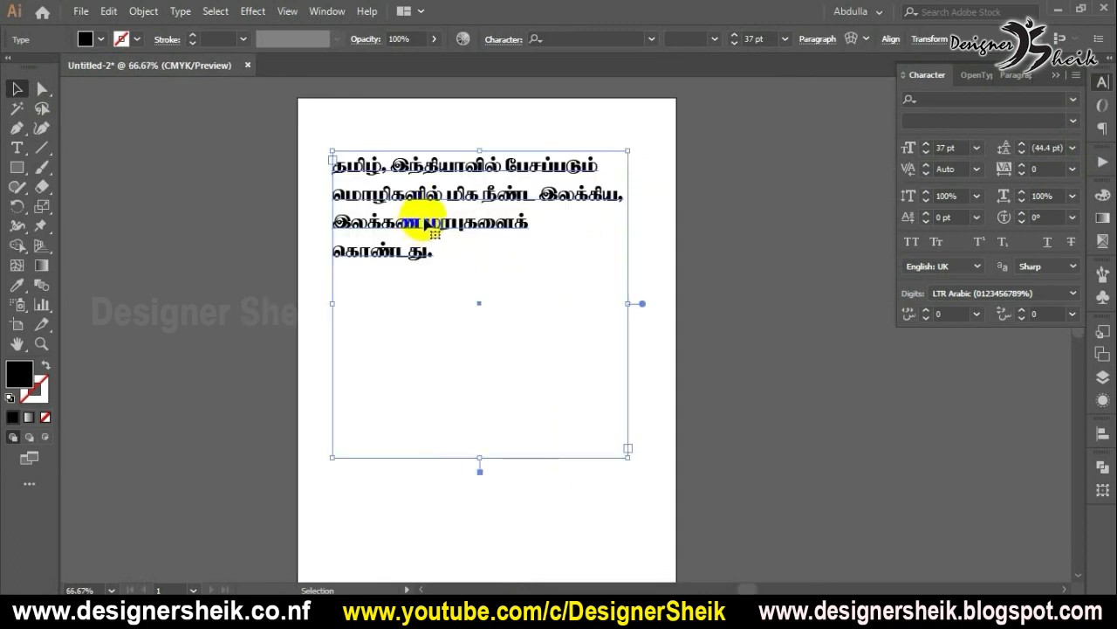
click(328, 12)
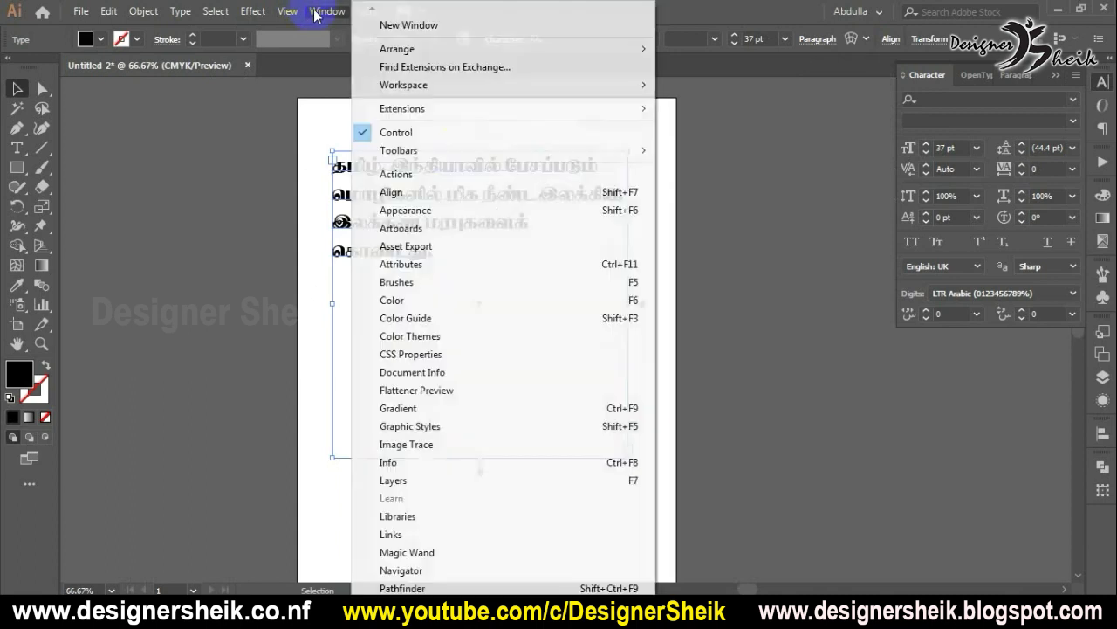
mouse_move(370, 589)
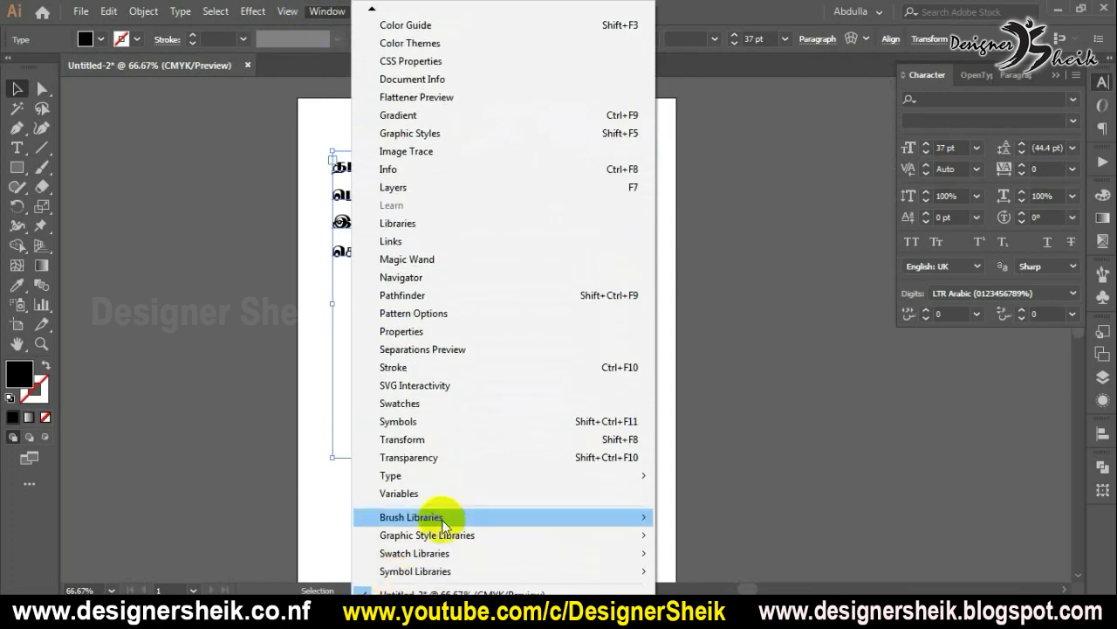
mouse_move(487, 479)
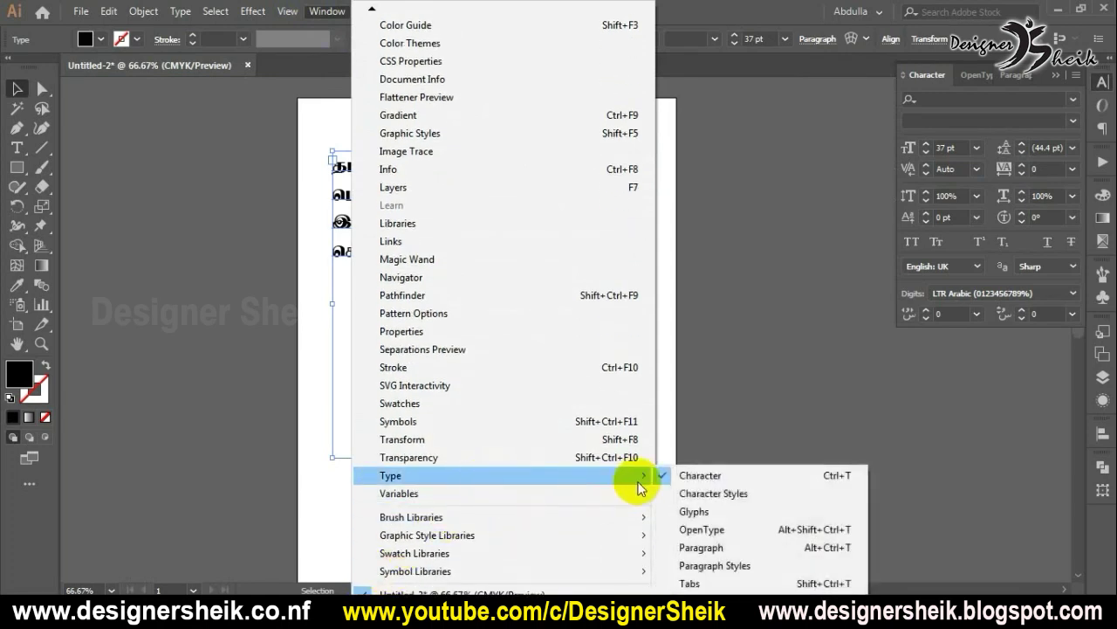
click(709, 519)
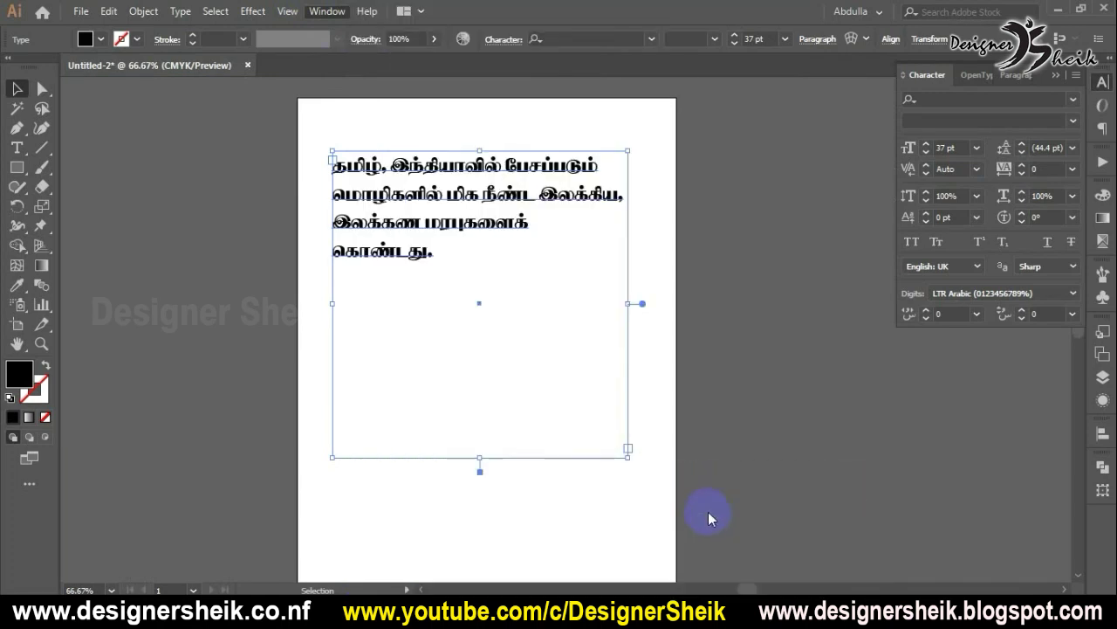
- Deselect the text, enlarge the glyph display and show the characters of the RGB_0001 font
drag(288, 98, 594, 127)
drag(291, 94, 1105, 526)
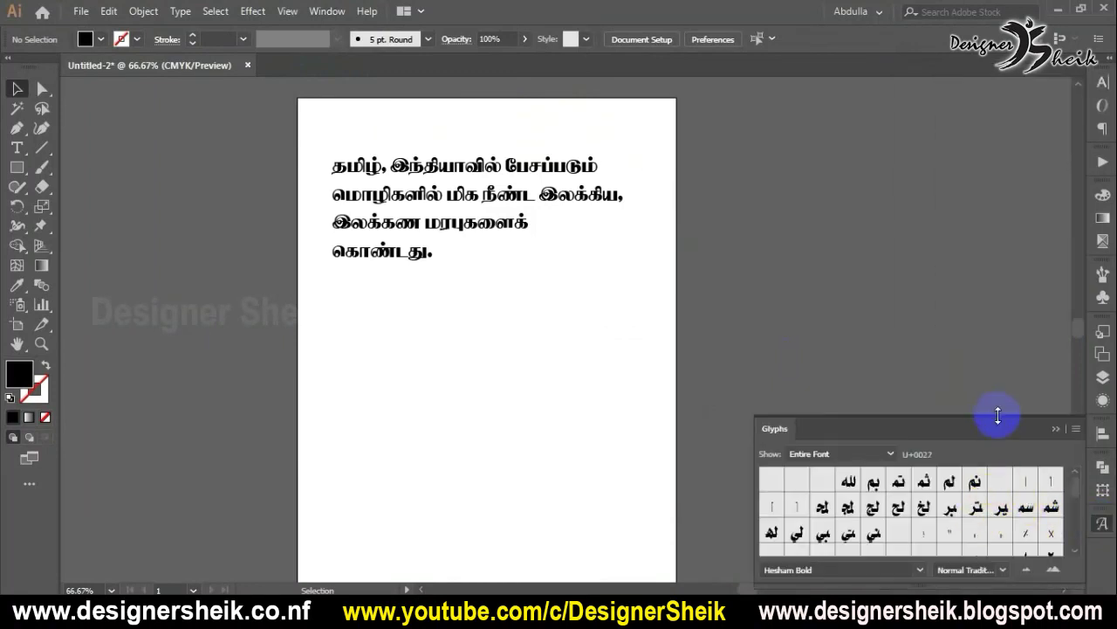
drag(998, 416, 993, 171)
click(865, 563)
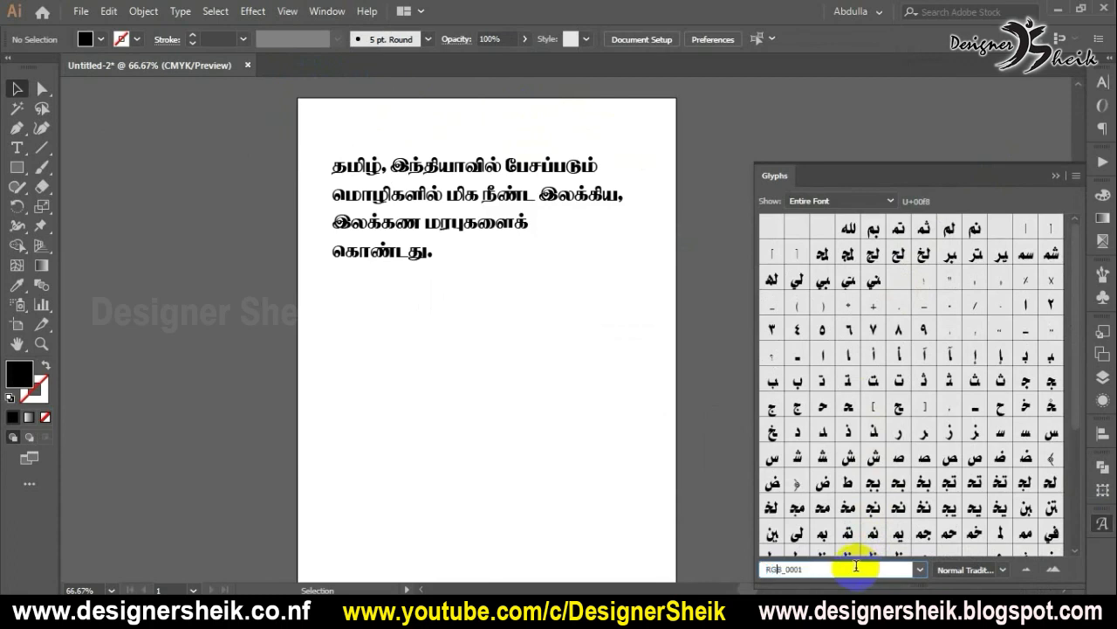
key(Return)
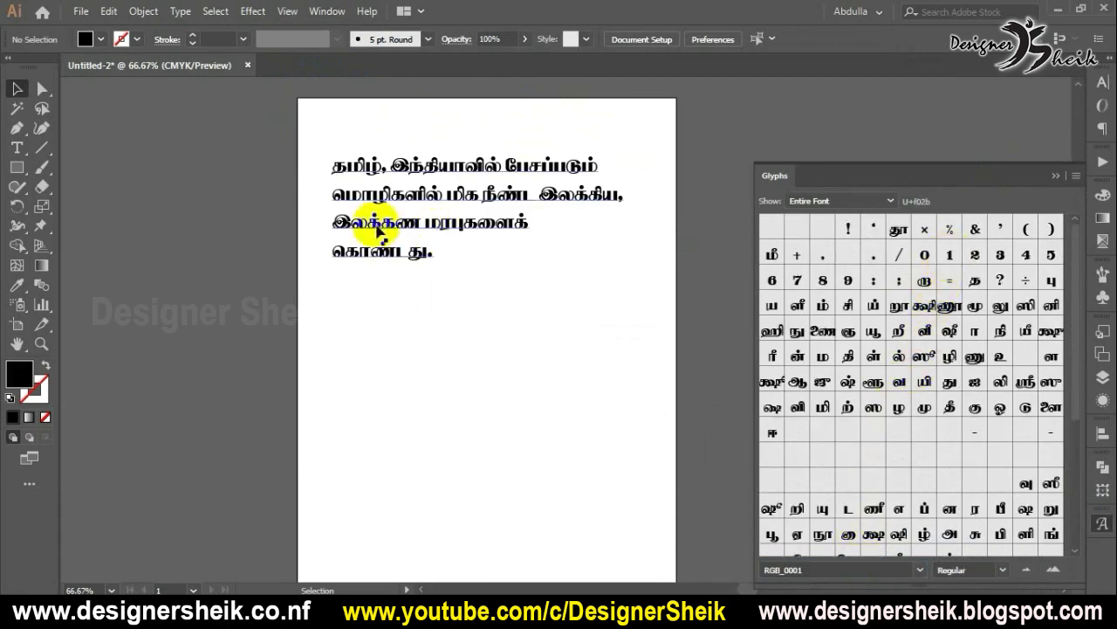
- Insert the glyphs 1, 2 and 4 just before the full stop at the end of the Tamil sentence
double_click(431, 256)
double_click(428, 253)
click(428, 253)
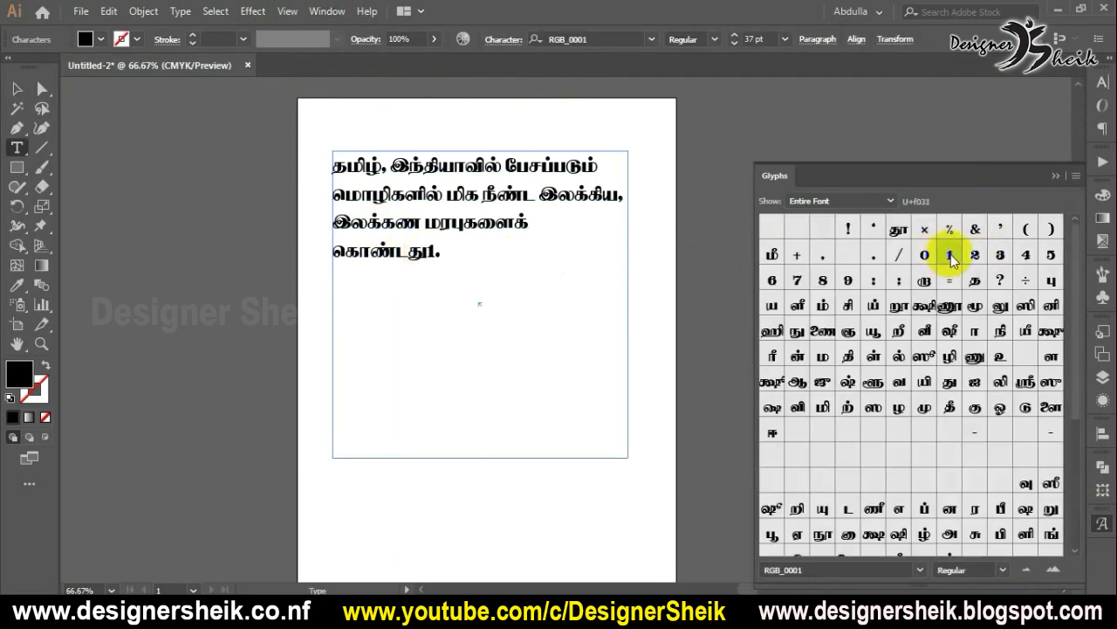
click(1000, 256)
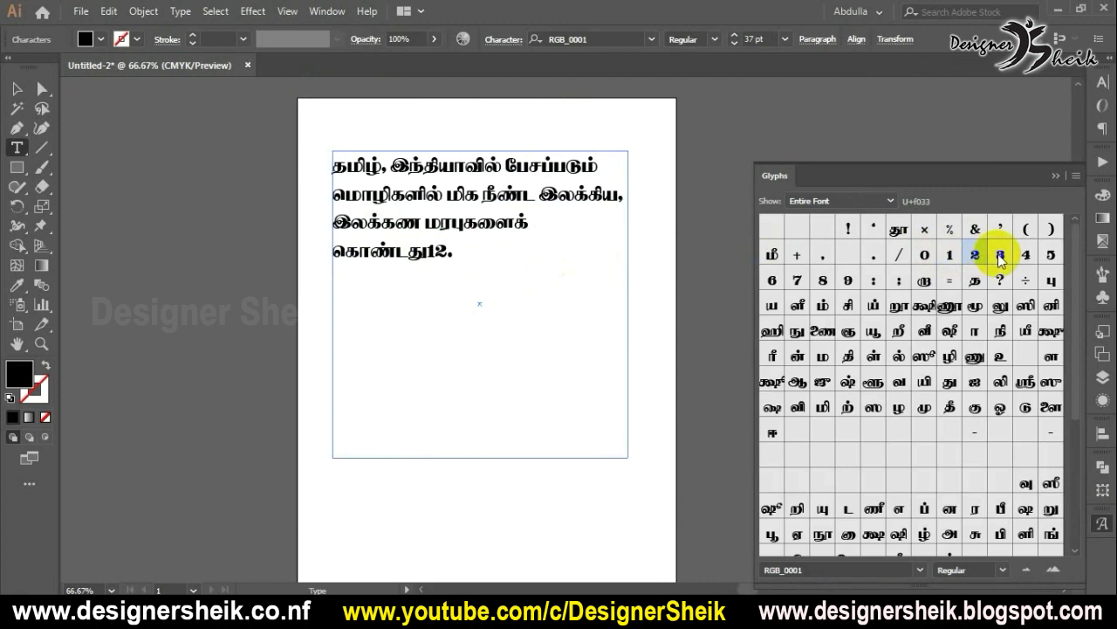
- Insert a line break between the last Tamil word and 124, and collapse the Glyphs display
double_click(434, 253)
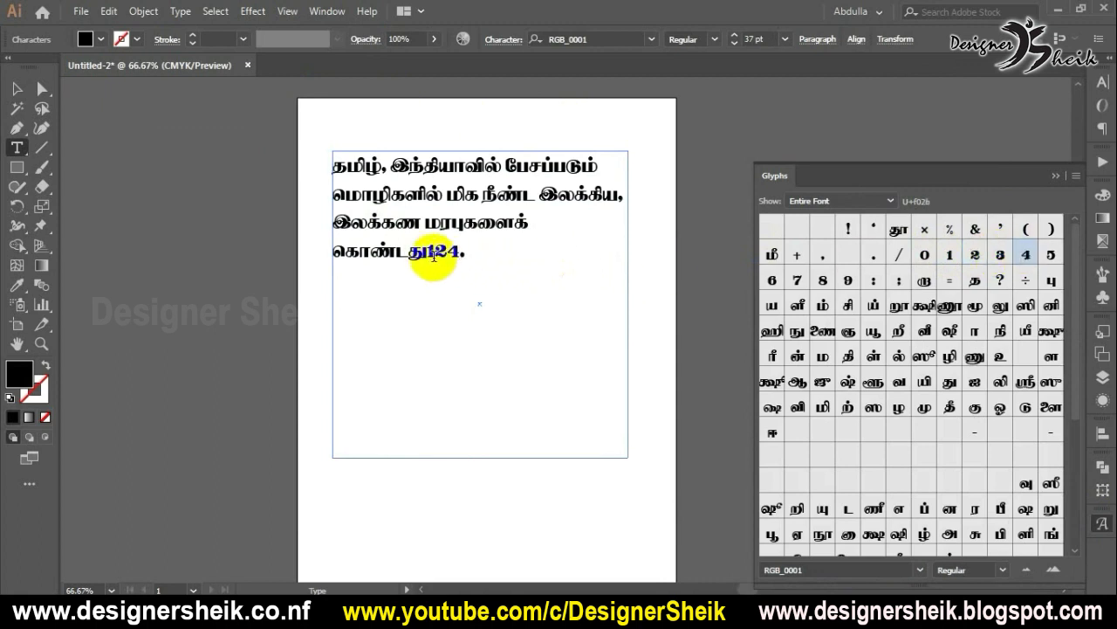
click(433, 253)
key(Return)
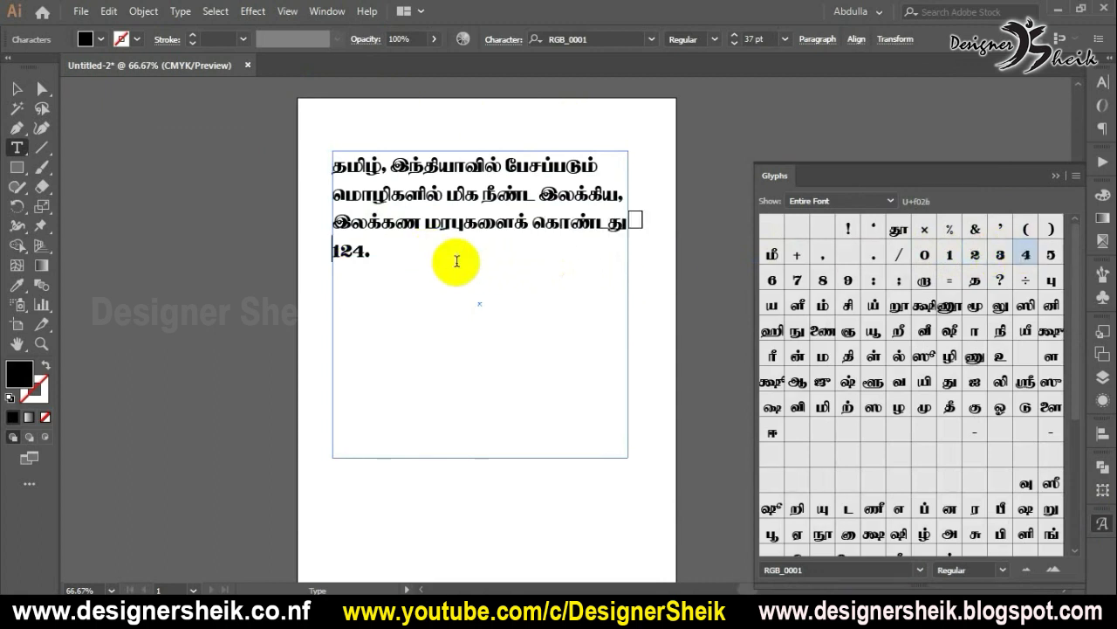
double_click(347, 256)
click(333, 246)
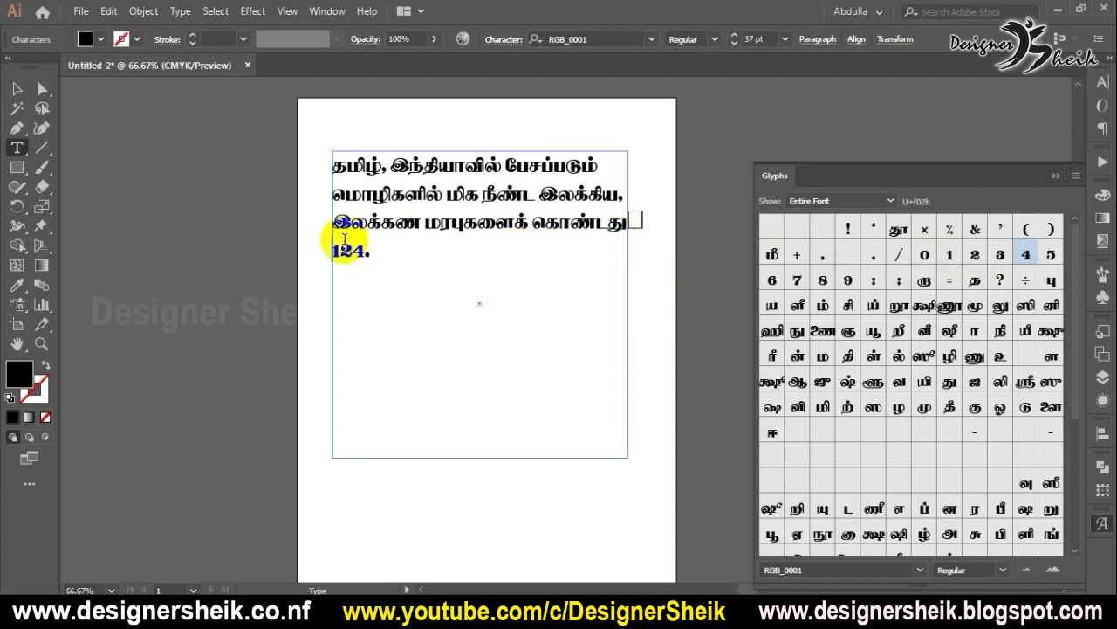
click(1057, 177)
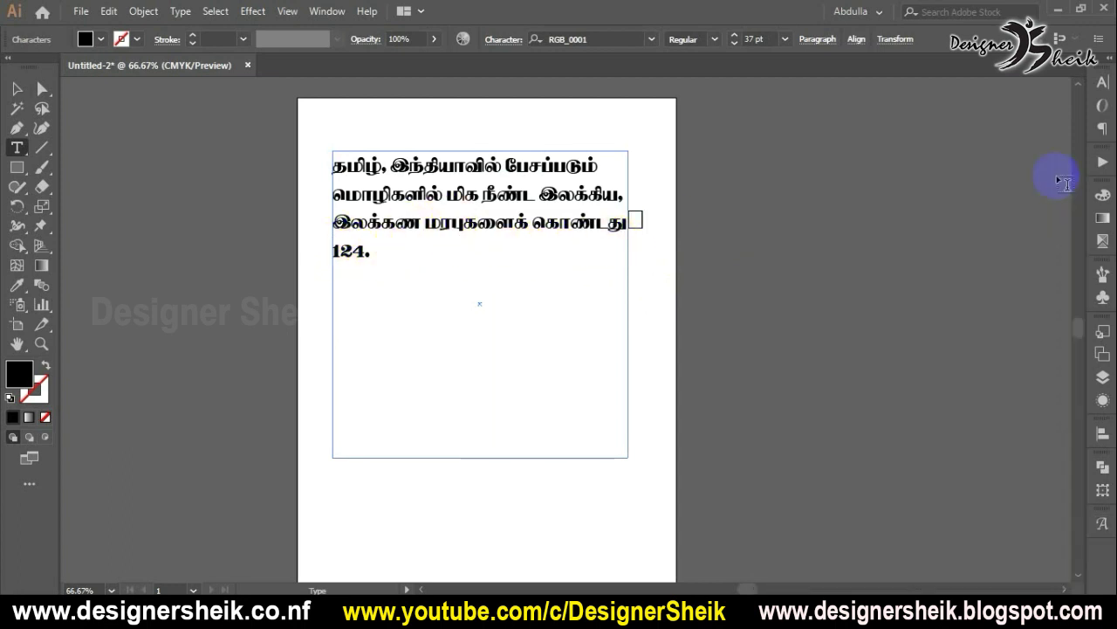
- Set the font at the insertion point before 124 to Myriad Pro
click(1102, 83)
click(1073, 99)
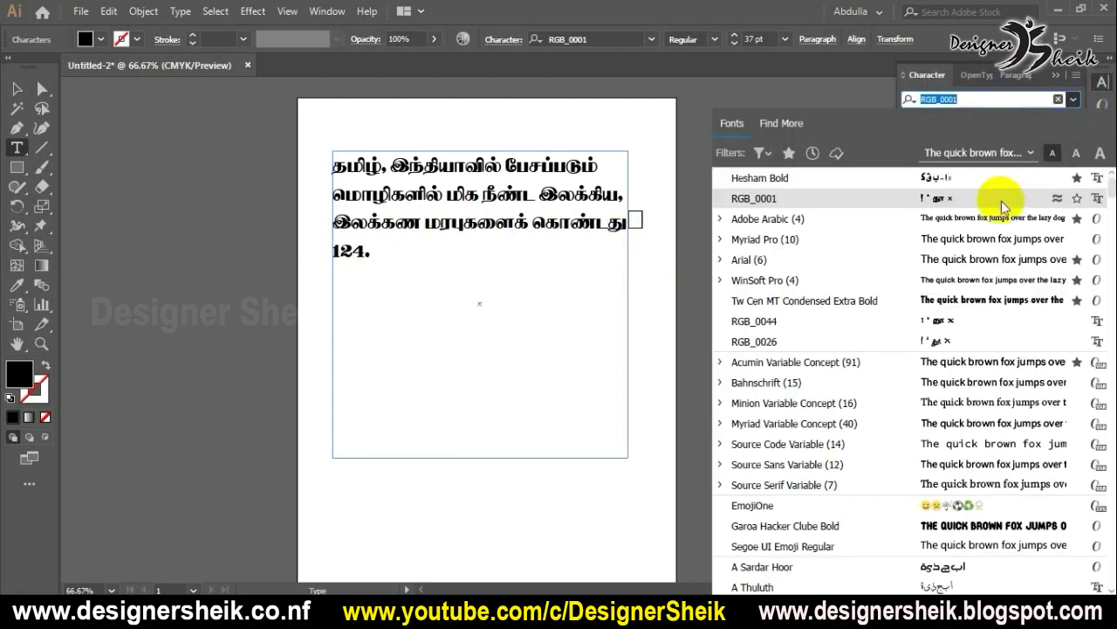
click(985, 238)
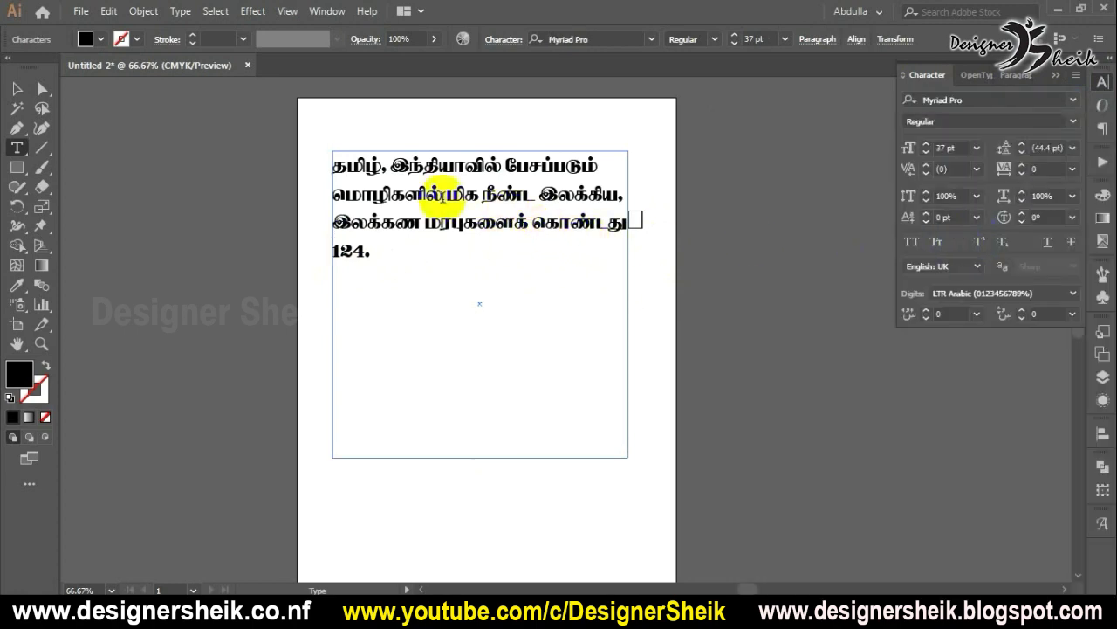
- Apply the Adobe Arabic font to the whole Tamil text frame
click(14, 88)
click(1072, 98)
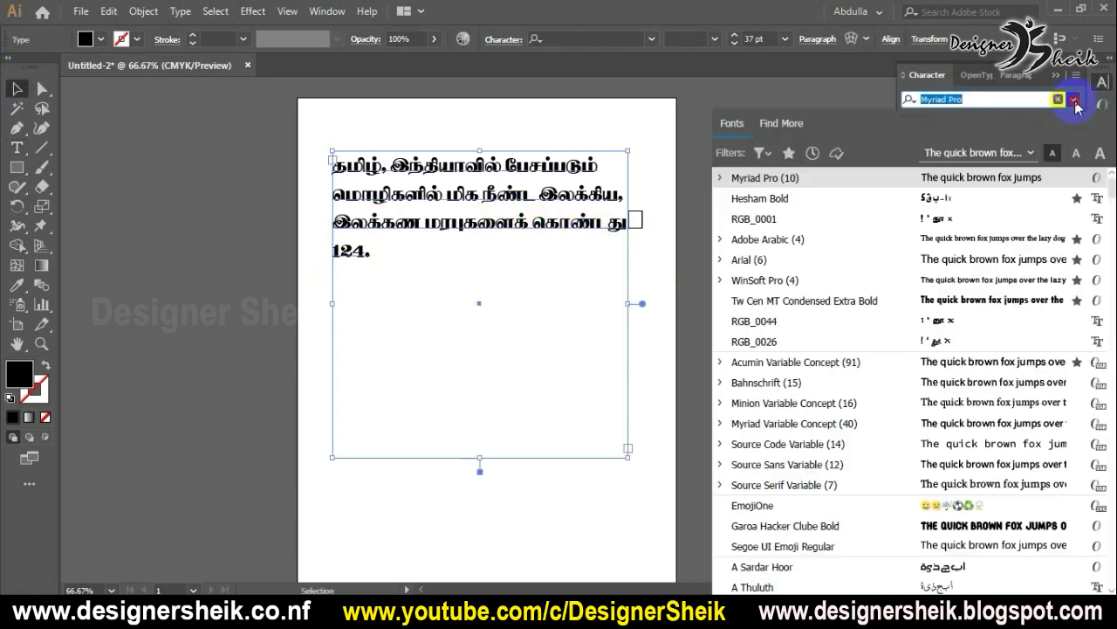
click(835, 240)
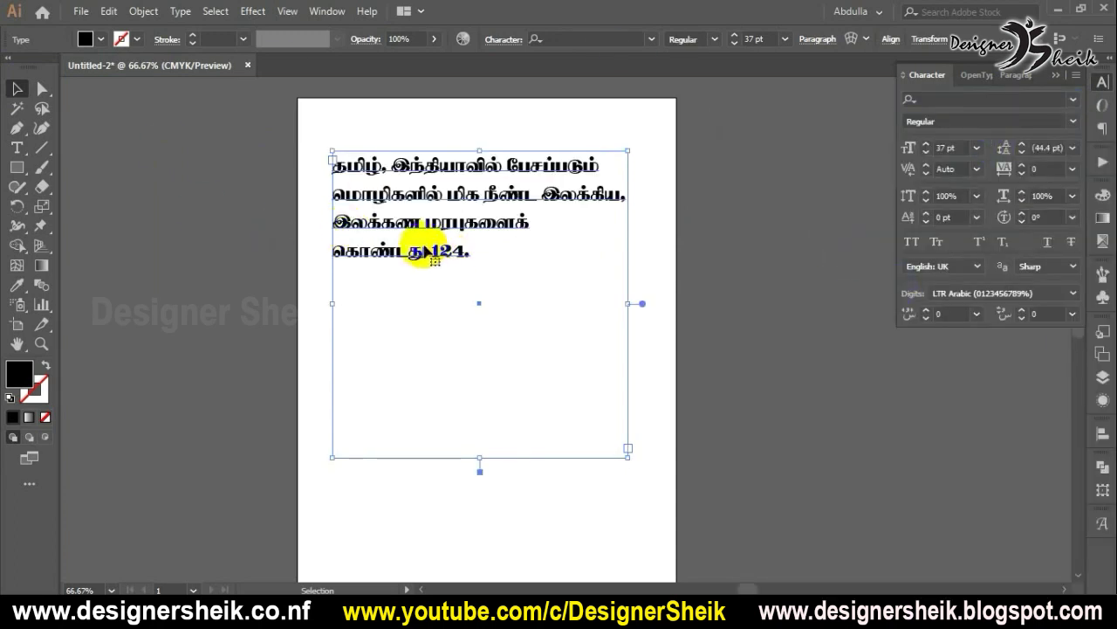
- Select the whole Tamil paragraph, switch to Photoshop and paste it into a new paragraph text box on the blank page
double_click(389, 183)
triple_click(402, 197)
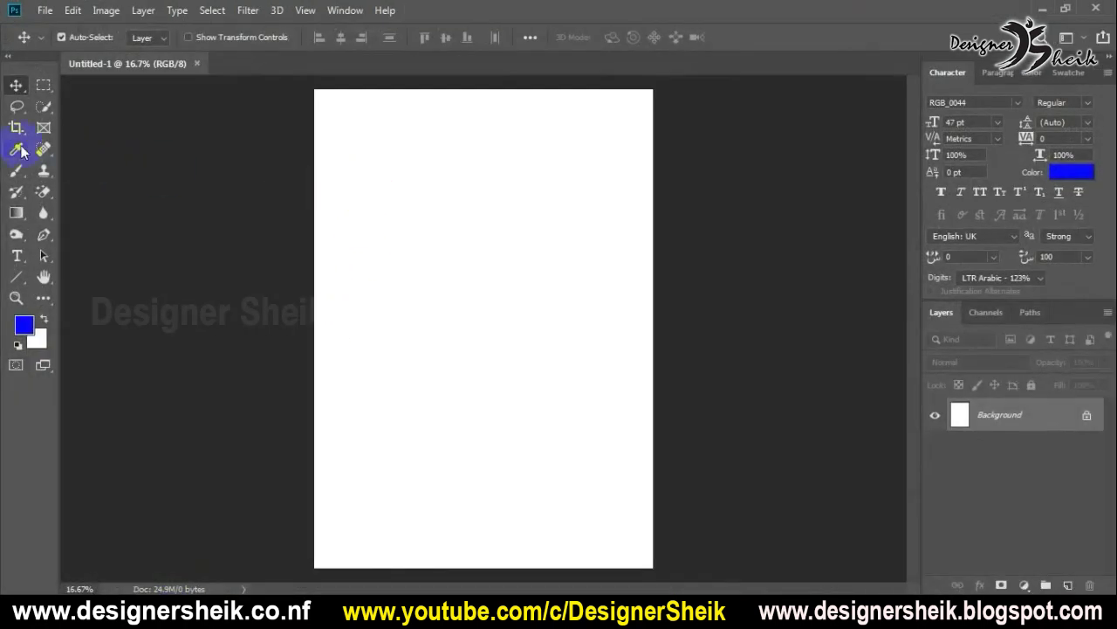
click(16, 255)
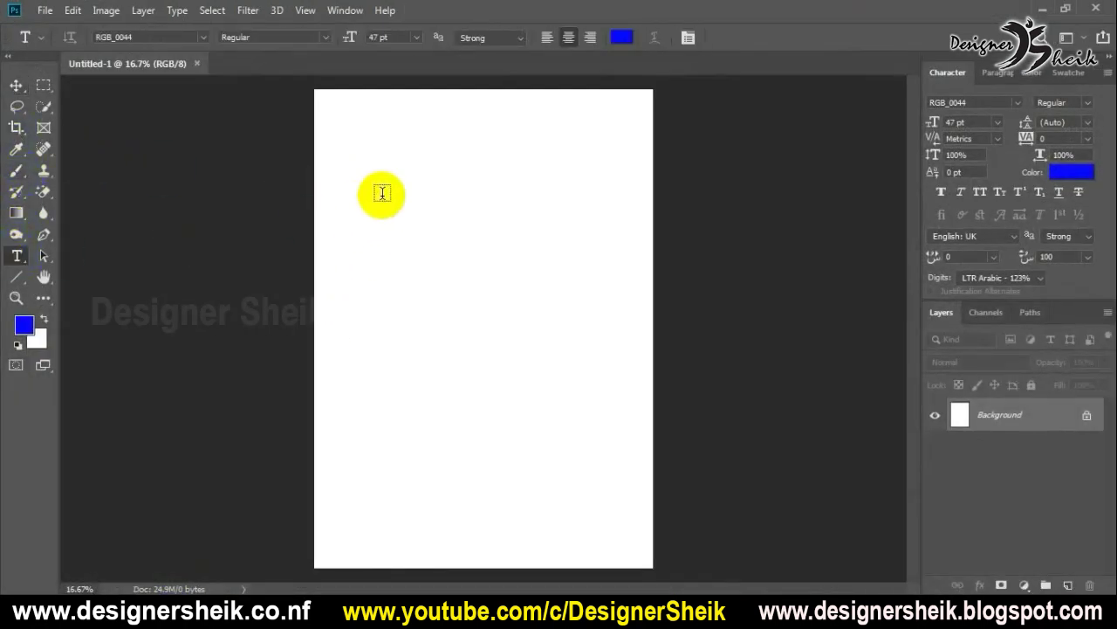
drag(371, 184, 407, 392)
key(Escape)
drag(371, 184, 551, 442)
key(ctrl+v)
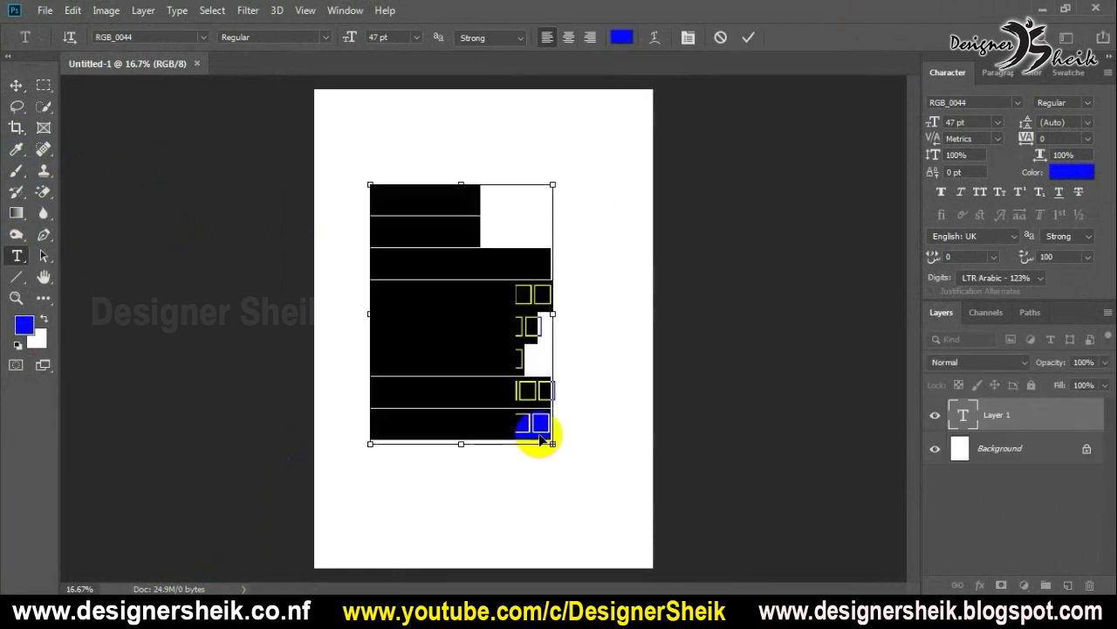
key(ctrl+z)
key(ctrl+v)
- Set the size of all the pasted Tamil text to 38 pt and finish editing it
key(ctrl+a)
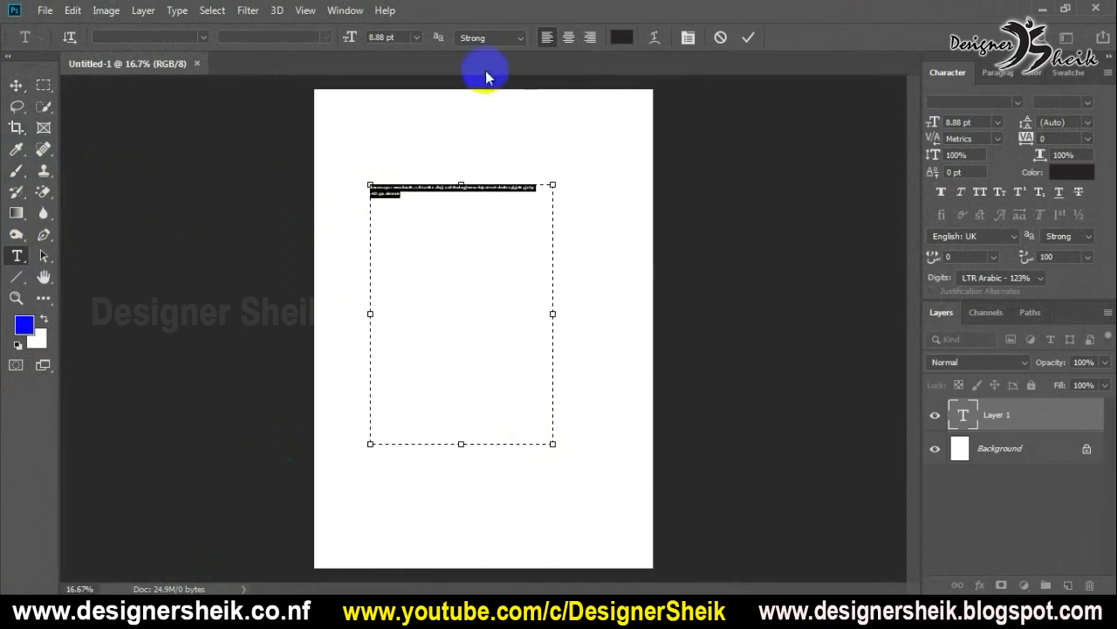
double_click(391, 37)
text(38)
key(Return)
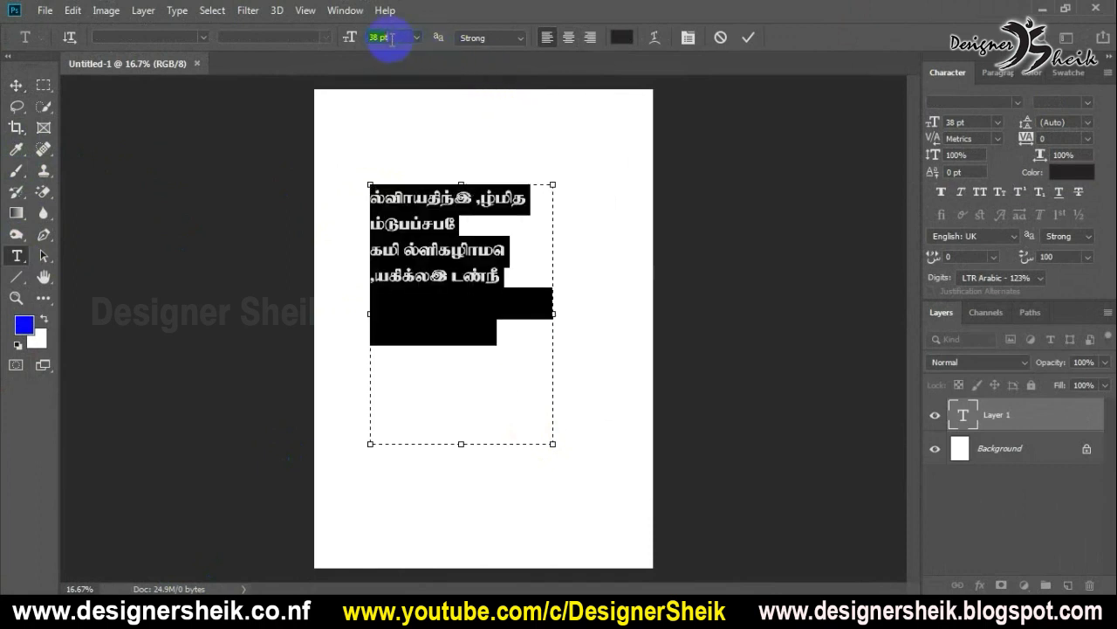
click(488, 279)
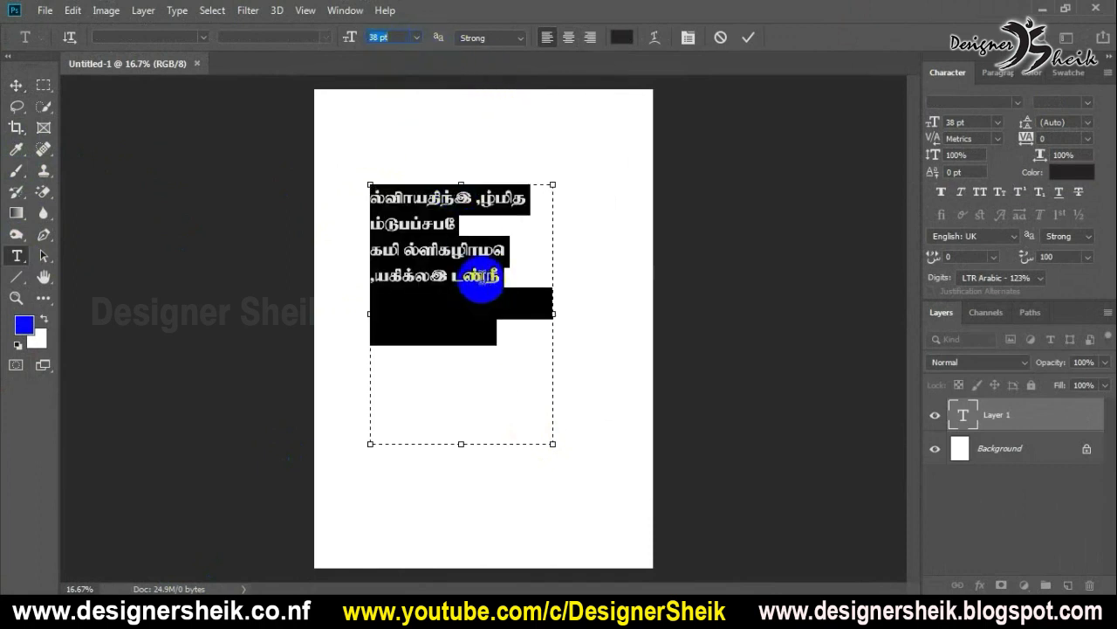
key(ctrl+a)
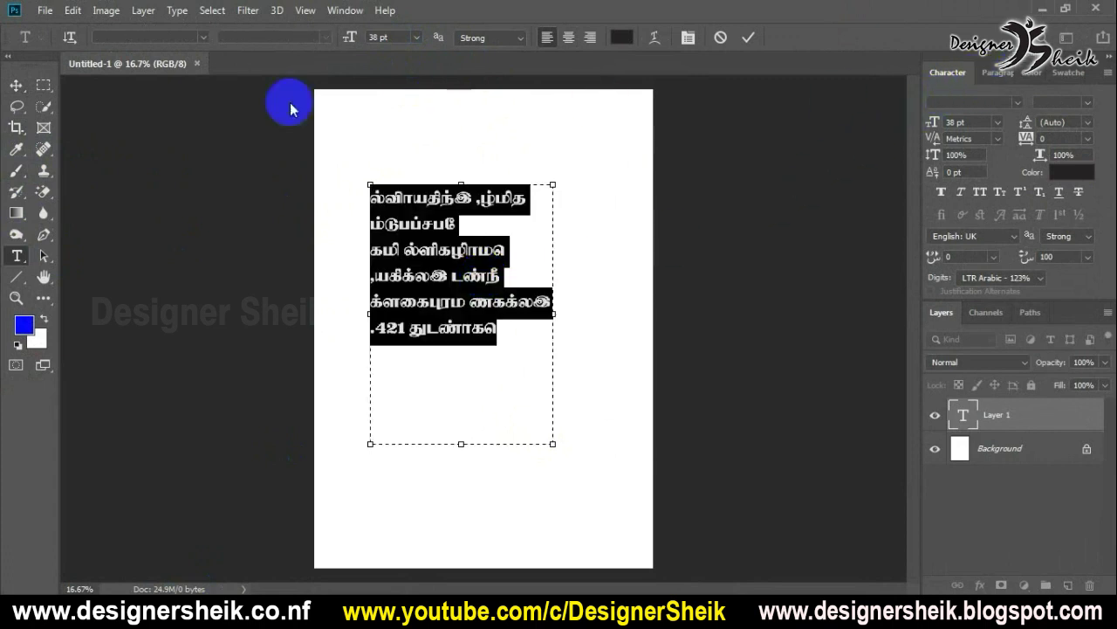
click(16, 85)
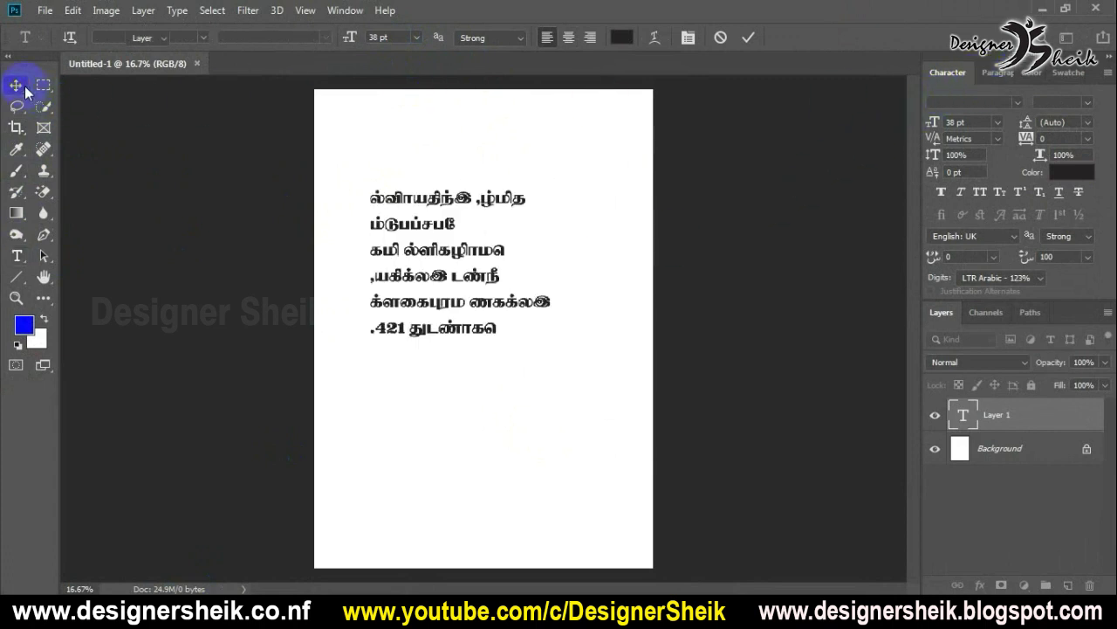
- Set the Tamil text layer to Left-to-Right Character Direction
click(175, 12)
mouse_move(236, 303)
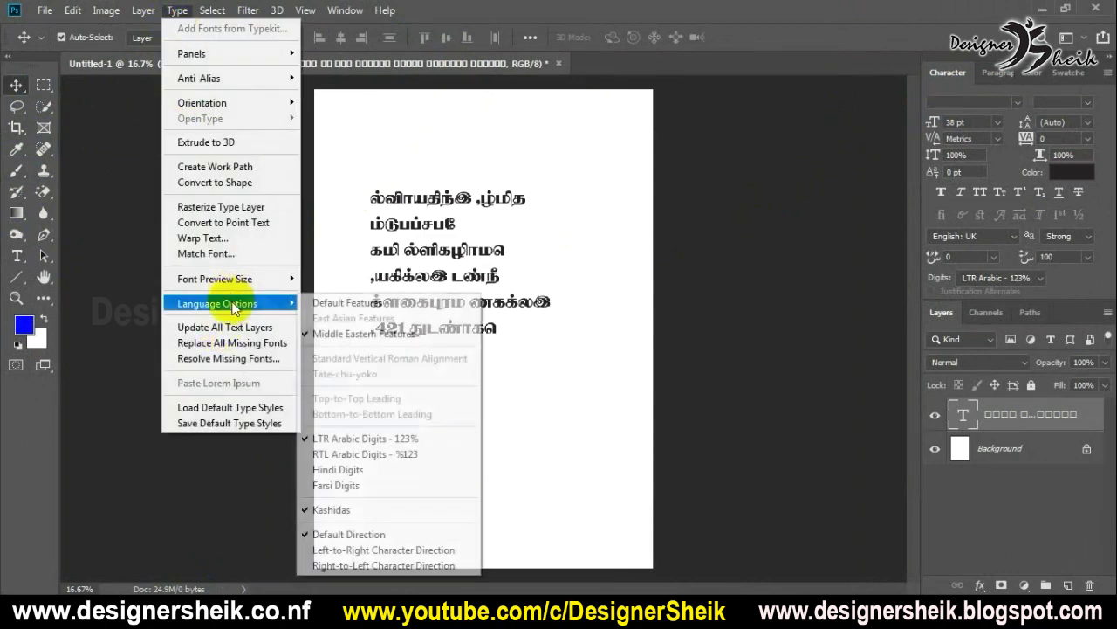
click(366, 550)
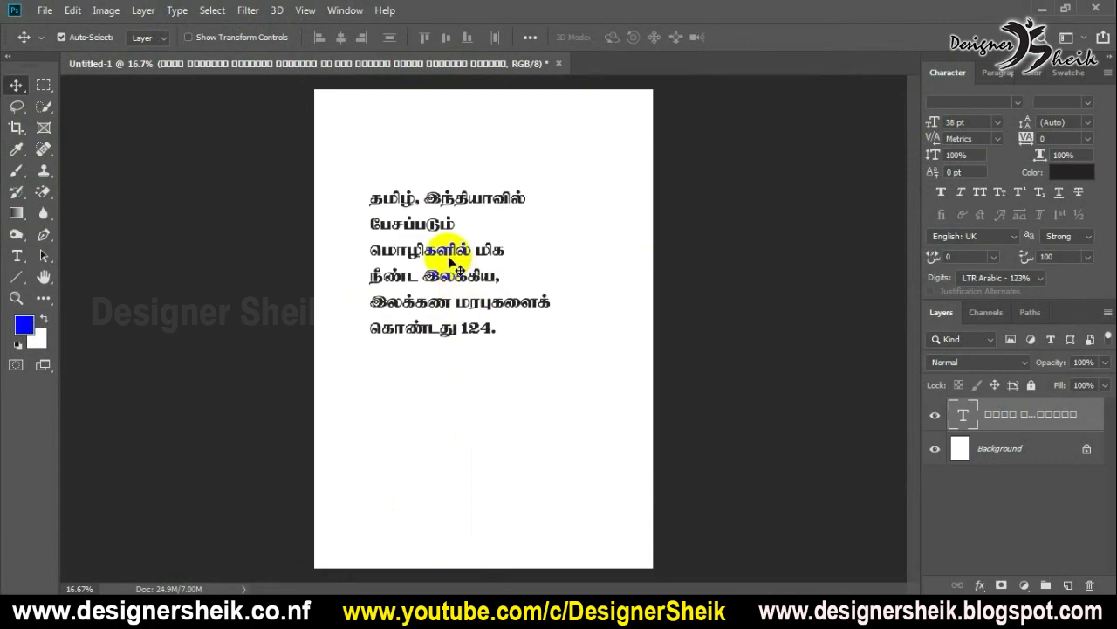
- Try shifting the Tamil text slightly to the right and giving it the RGB_0004 and Al-Mujahed Classic fonts
scroll(448, 260, up, 2)
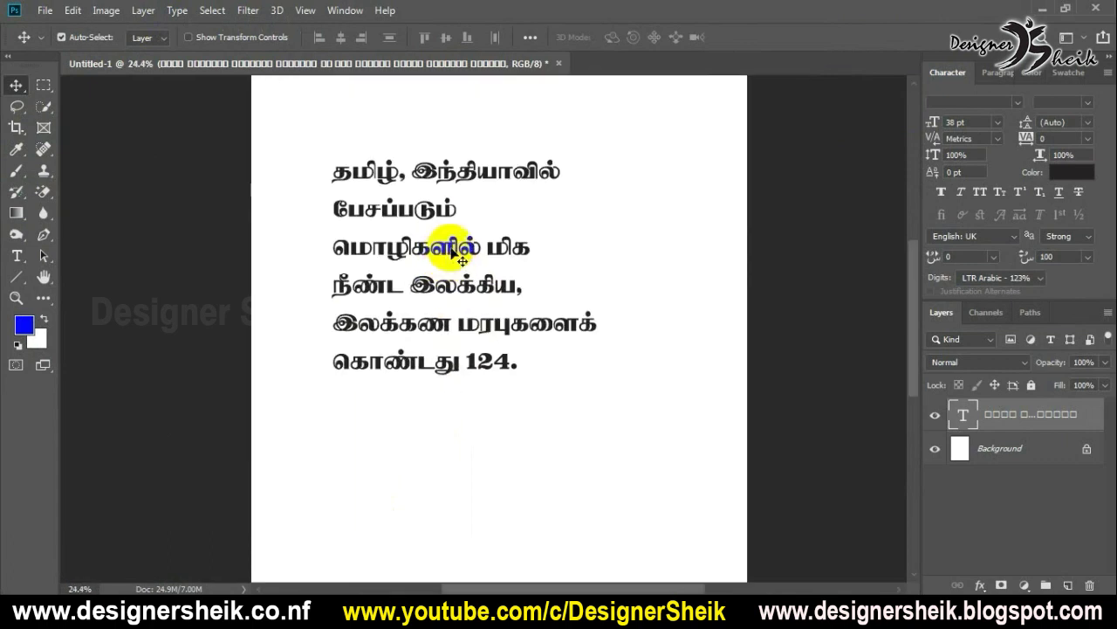
drag(460, 253, 499, 243)
double_click(493, 245)
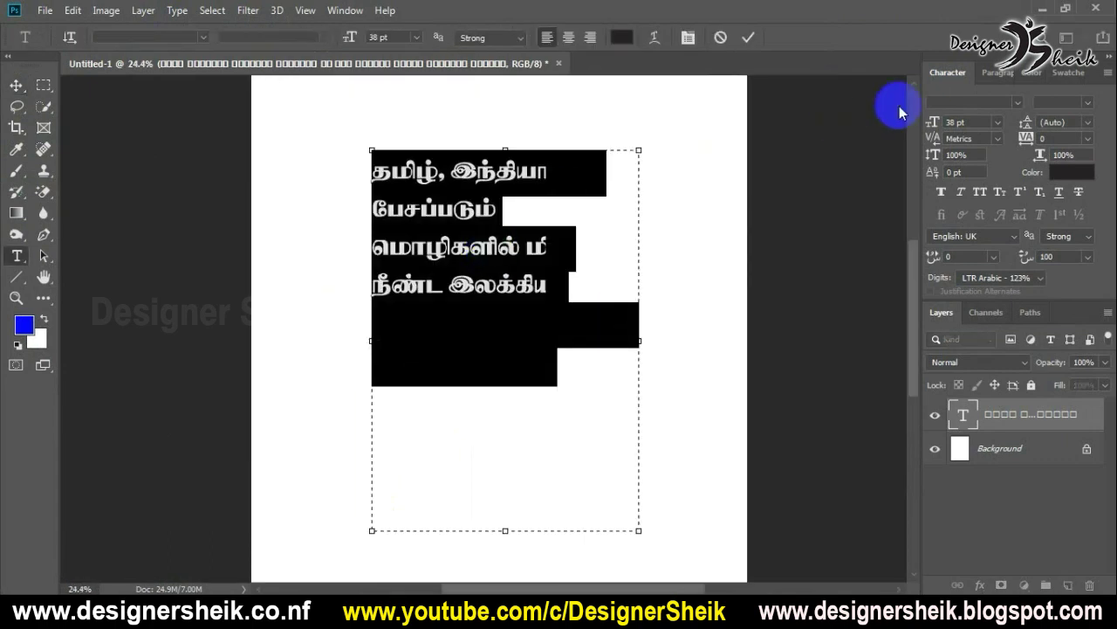
click(1017, 103)
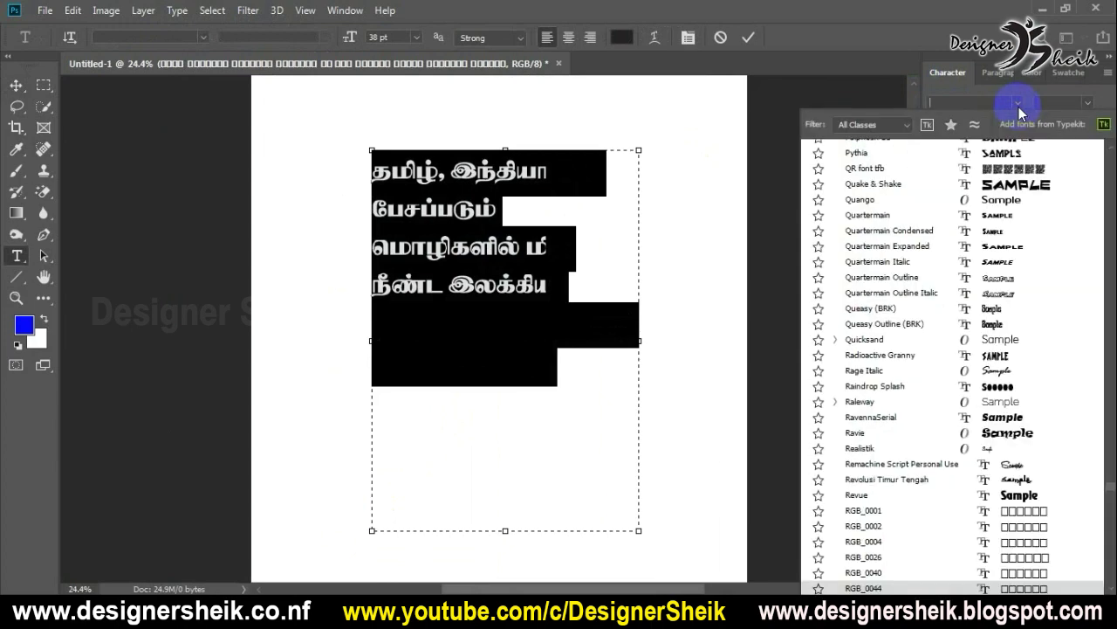
text(r)
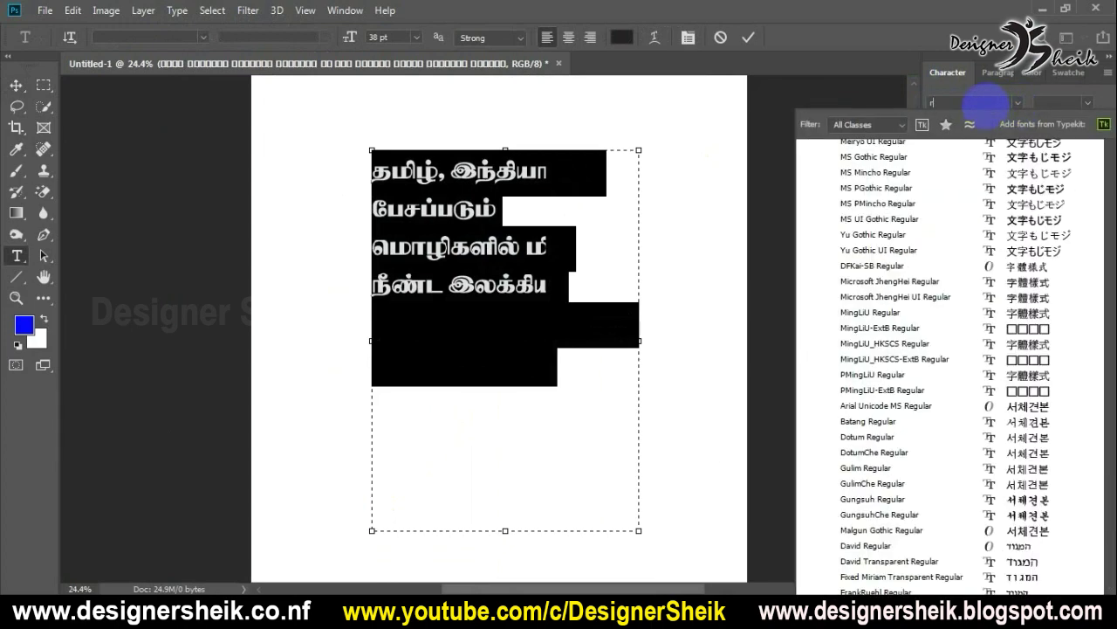
text(g)
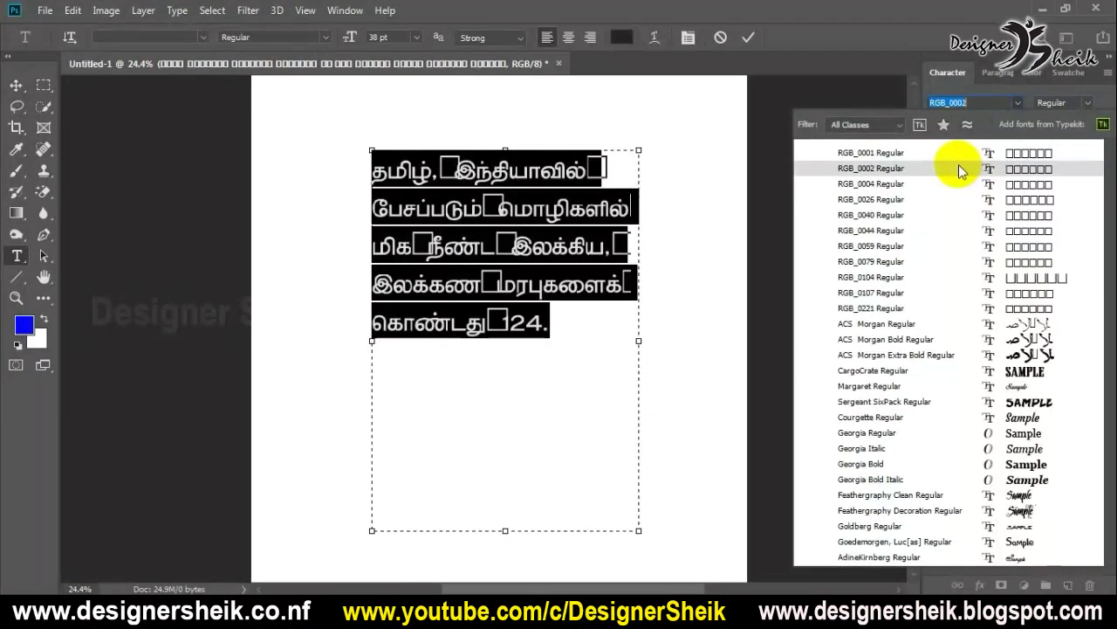
click(954, 187)
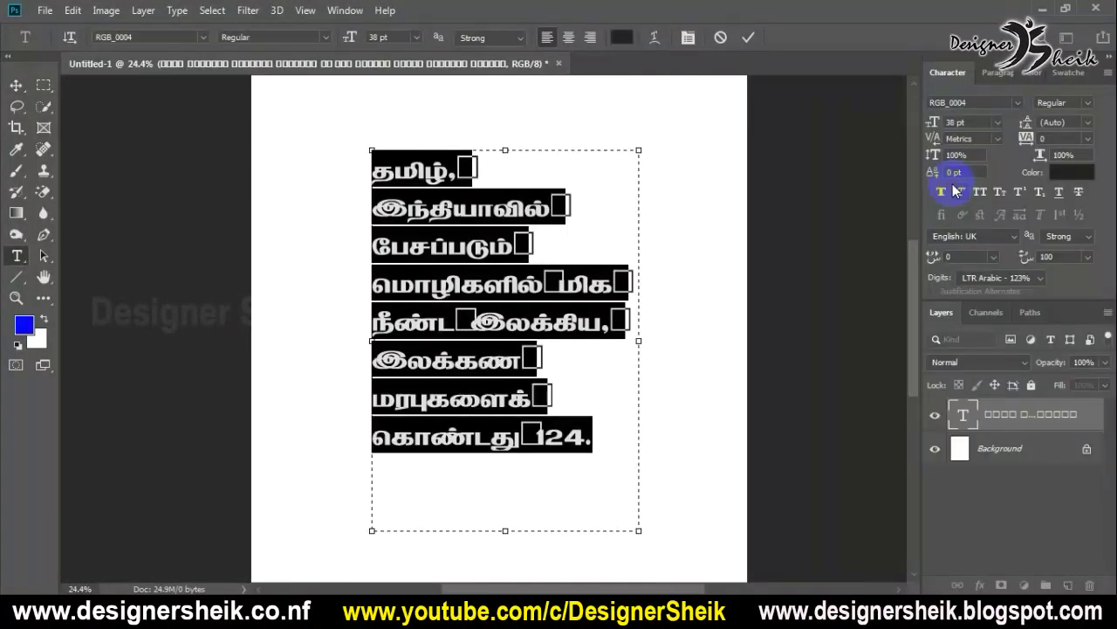
click(1018, 102)
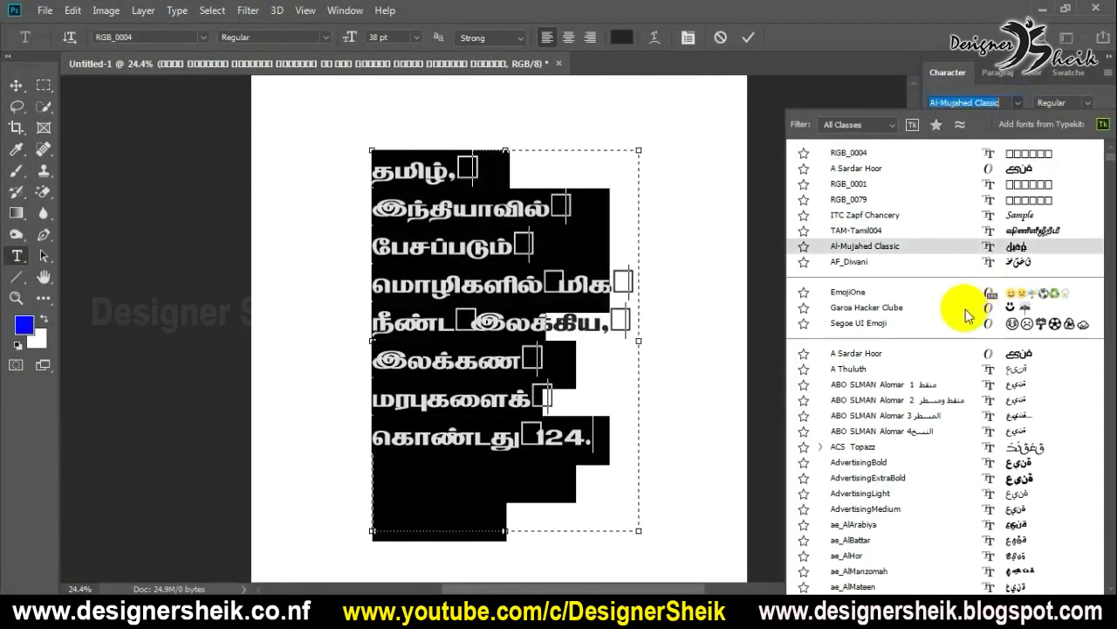
click(956, 307)
click(16, 83)
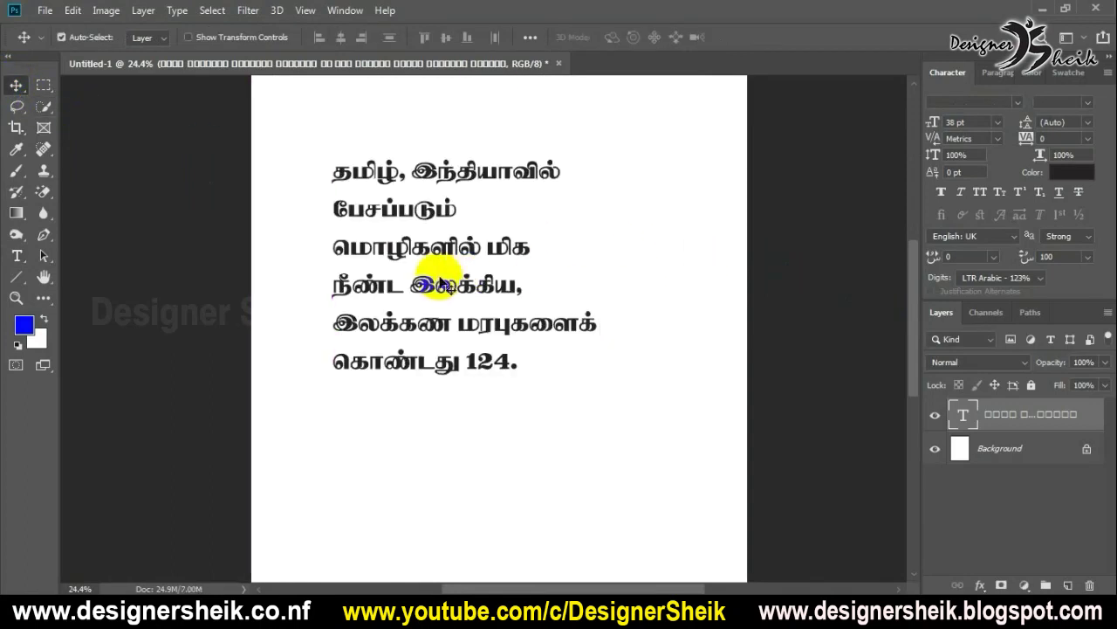
double_click(439, 286)
click(471, 276)
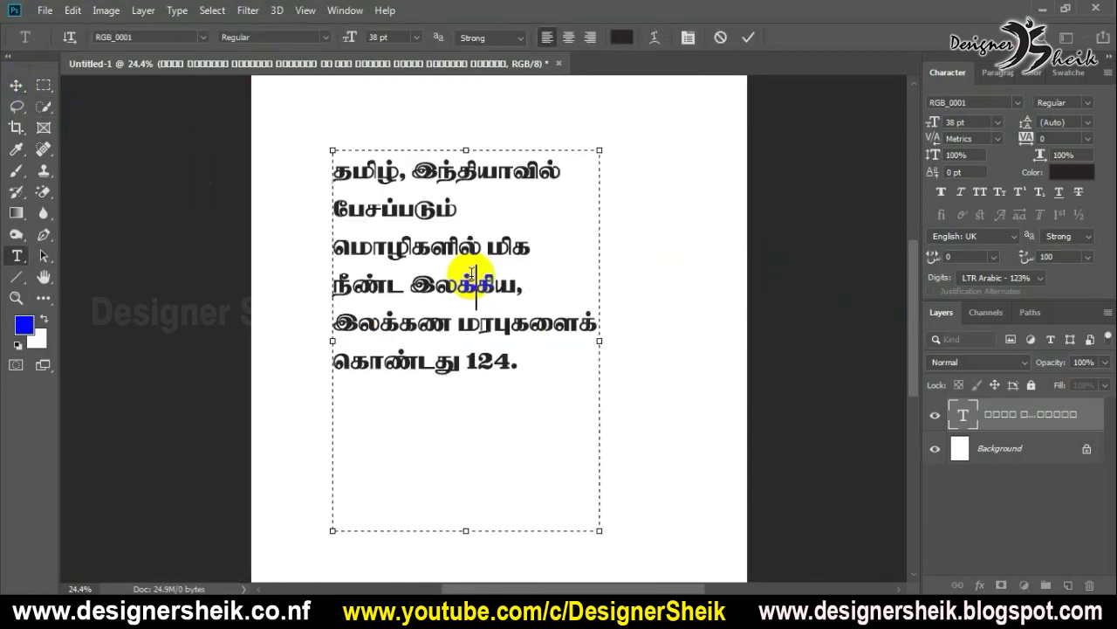
click(15, 84)
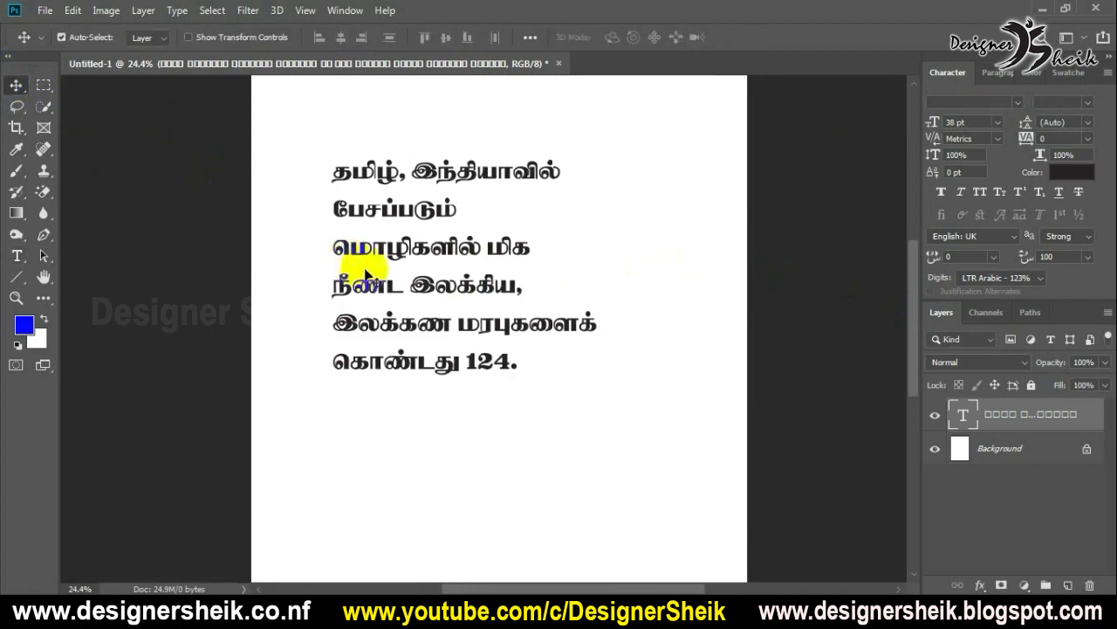
click(34, 86)
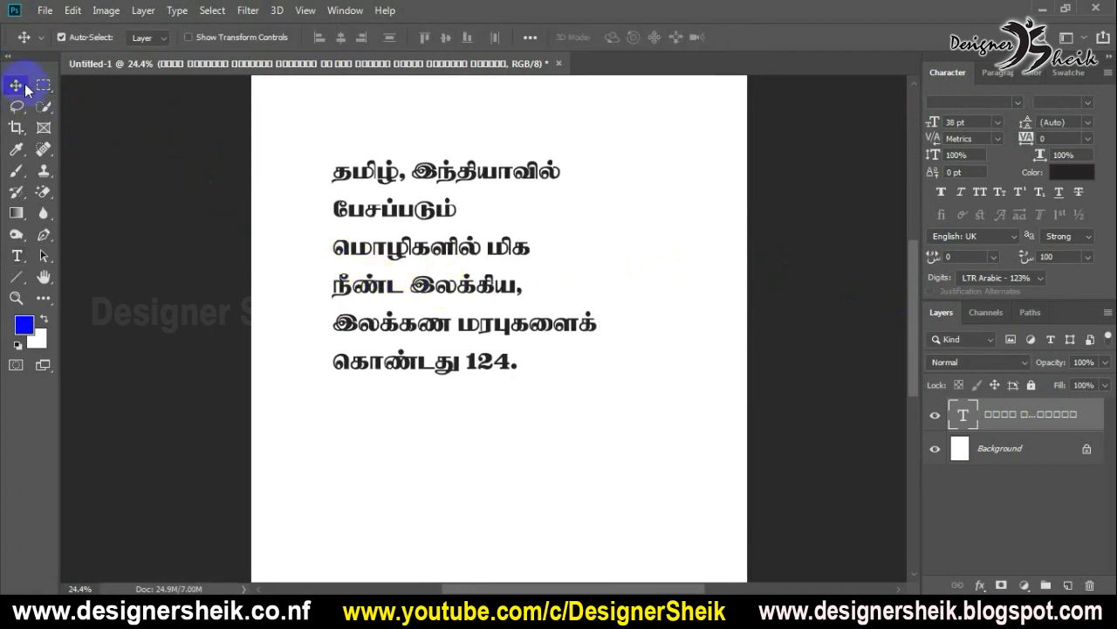
- Move the Tamil text slightly down and set its colour to the red de0032
mouse_move(451, 242)
mouse_down()
mouse_move(444, 249)
mouse_move(456, 253)
mouse_up()
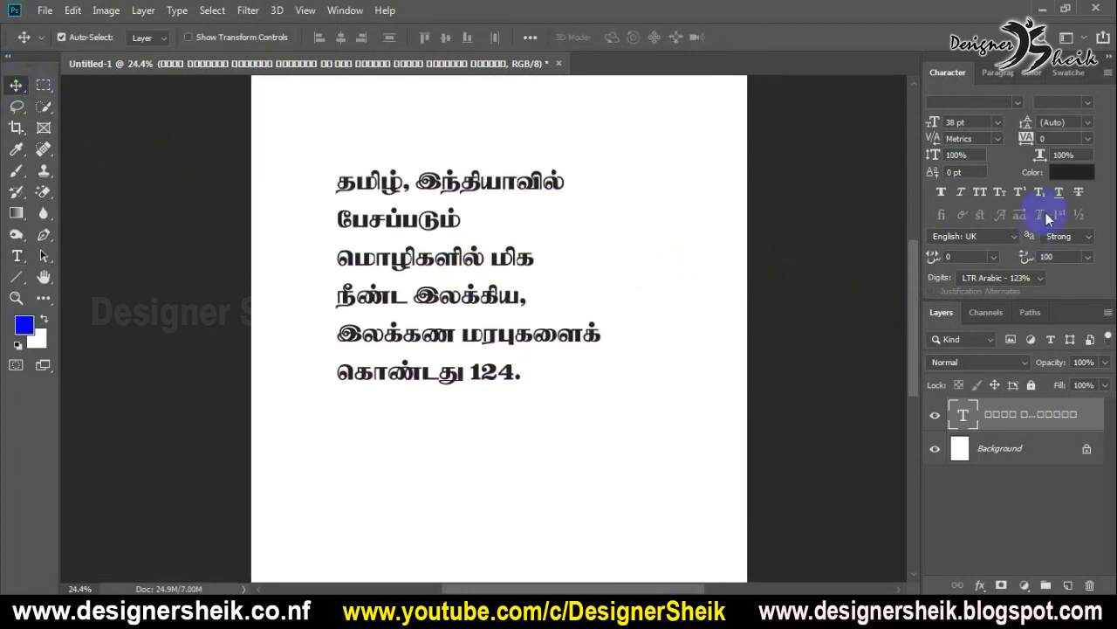
click(1072, 172)
click(822, 165)
click(986, 135)
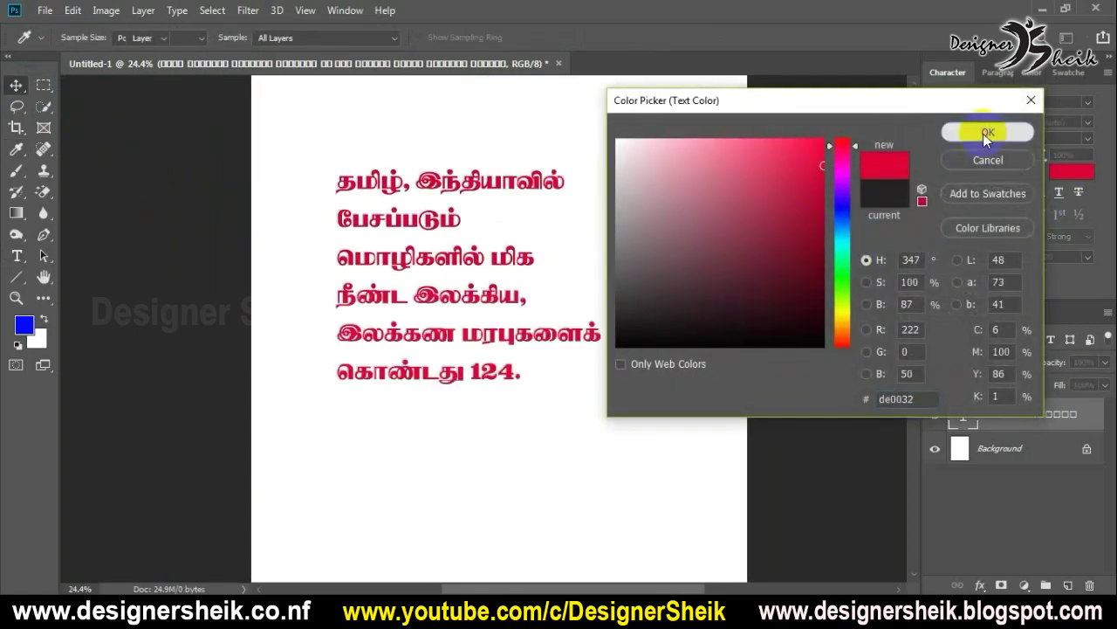
- Switch back to Illustrator and fill the Tamil text frame with a dark red
click(163, 382)
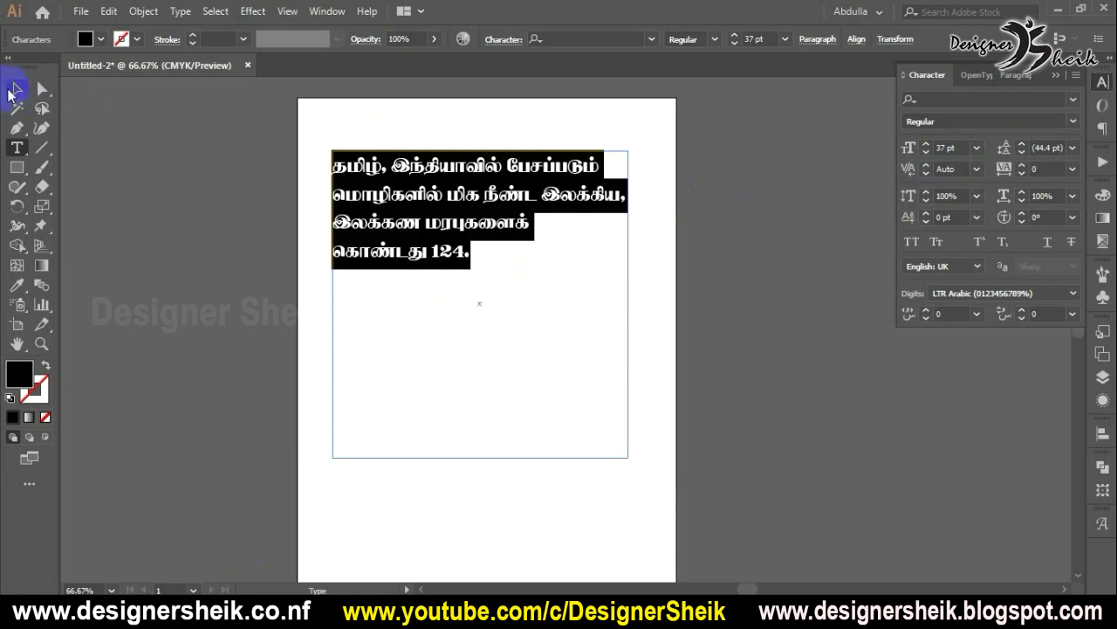
click(14, 89)
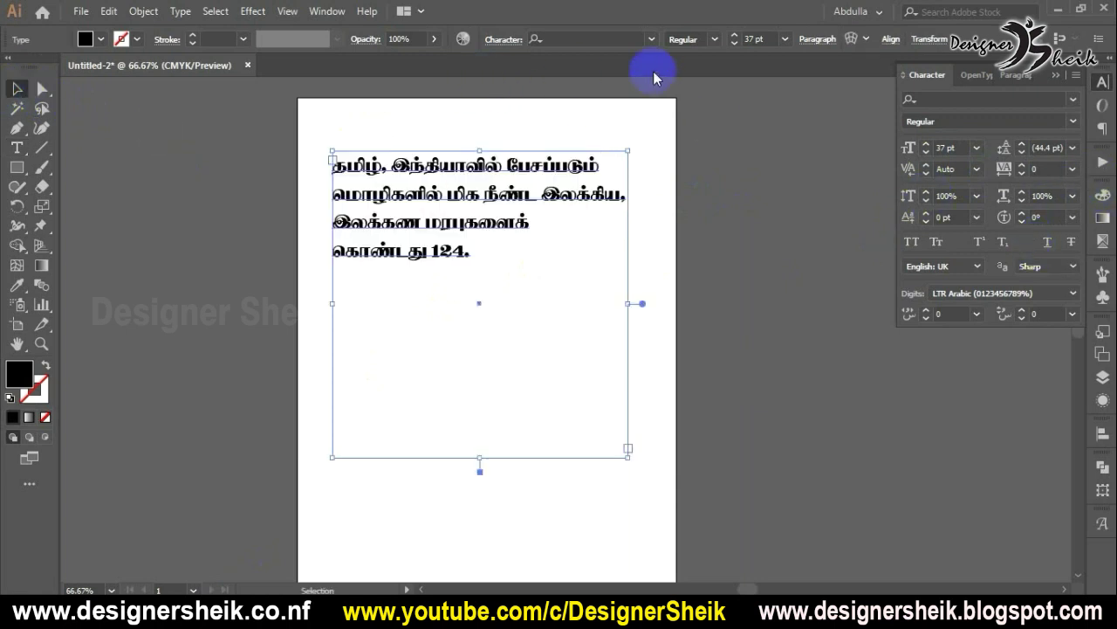
double_click(26, 386)
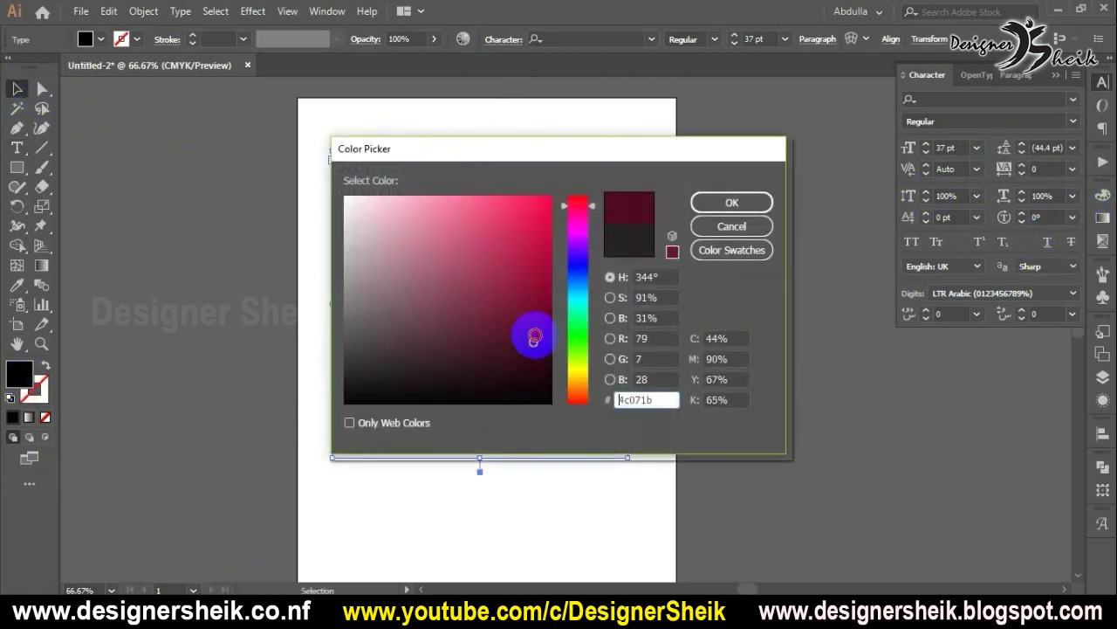
click(531, 332)
click(713, 202)
click(515, 231)
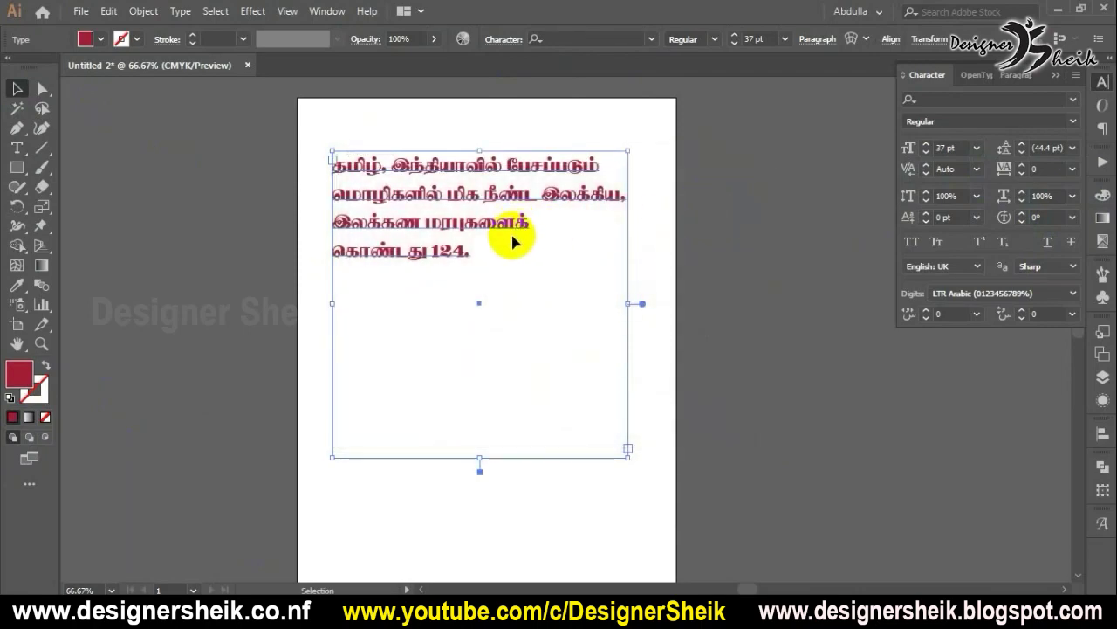
- Set the font of the Tamil text frame to RGB_0079
click(946, 101)
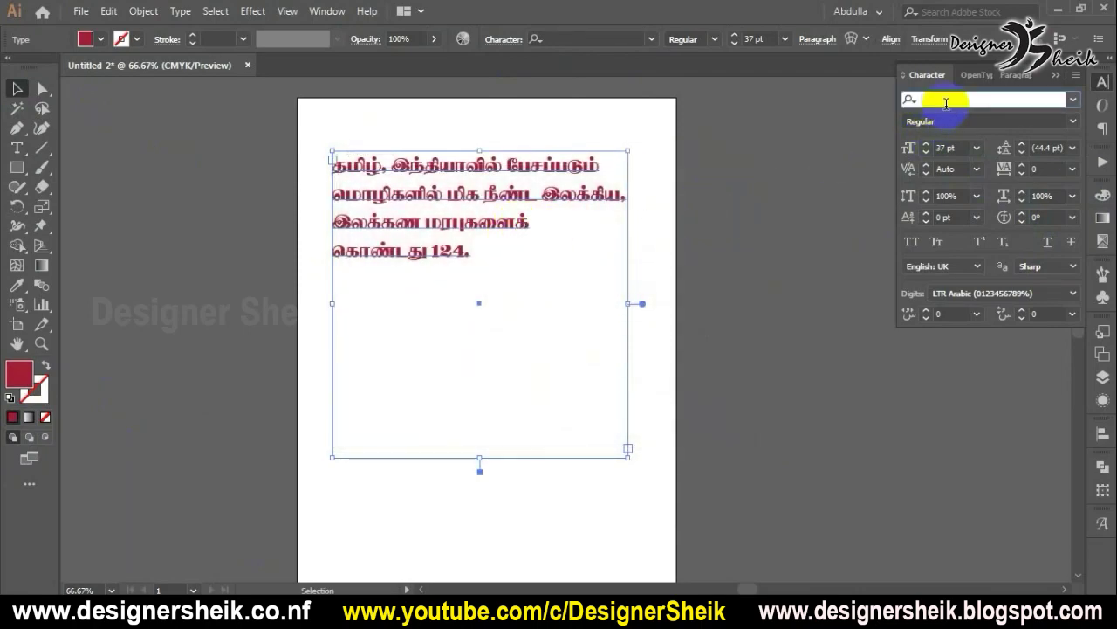
text(g)
key(BackSpace)
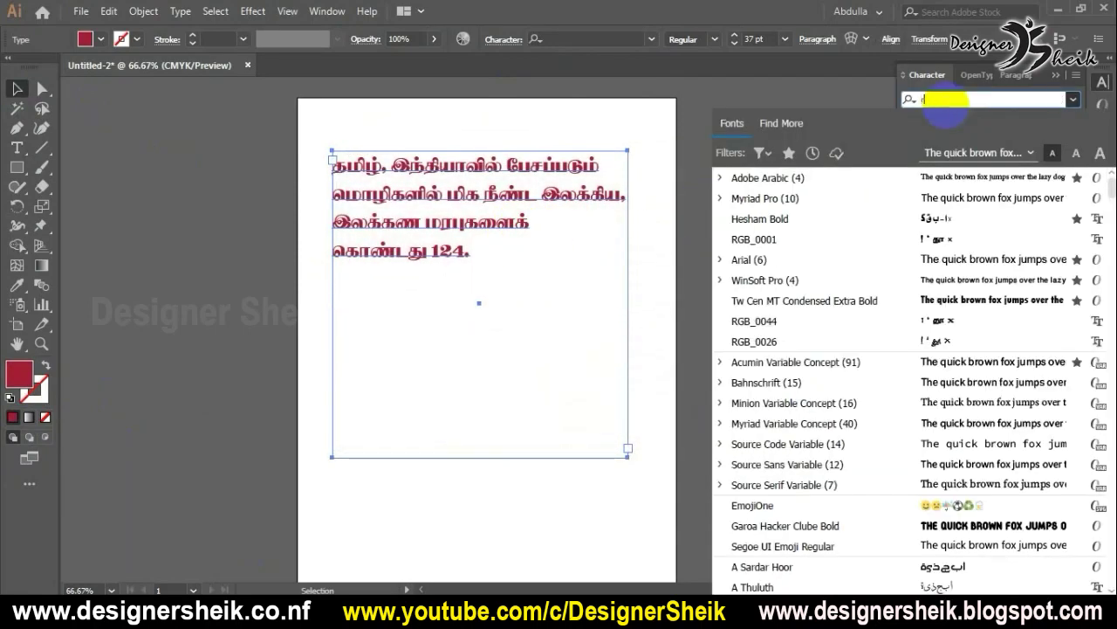
text(rg)
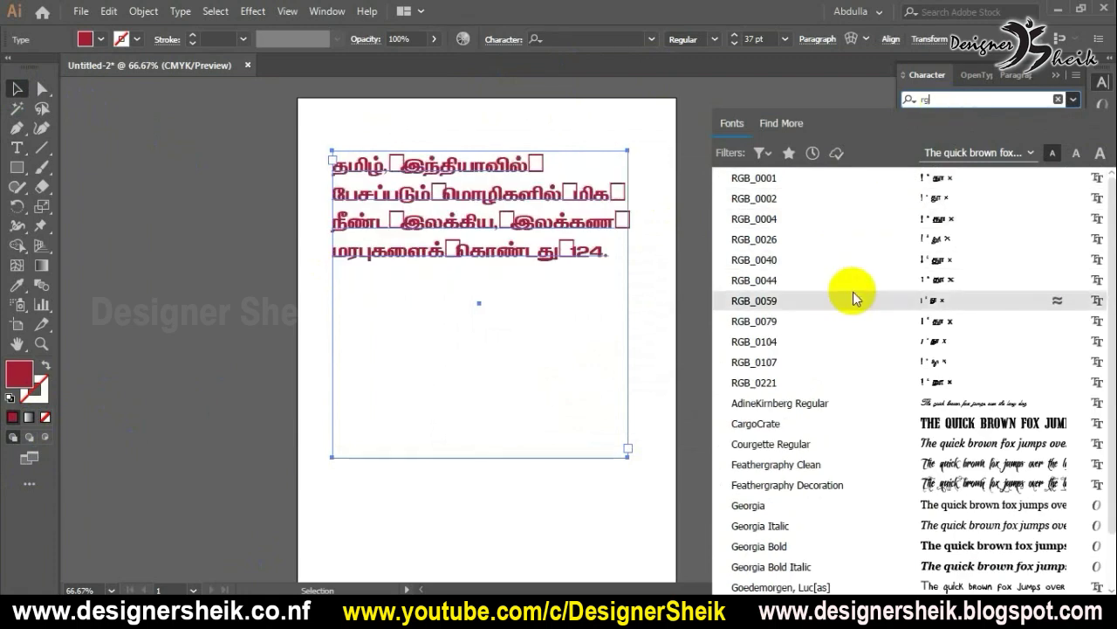
click(846, 331)
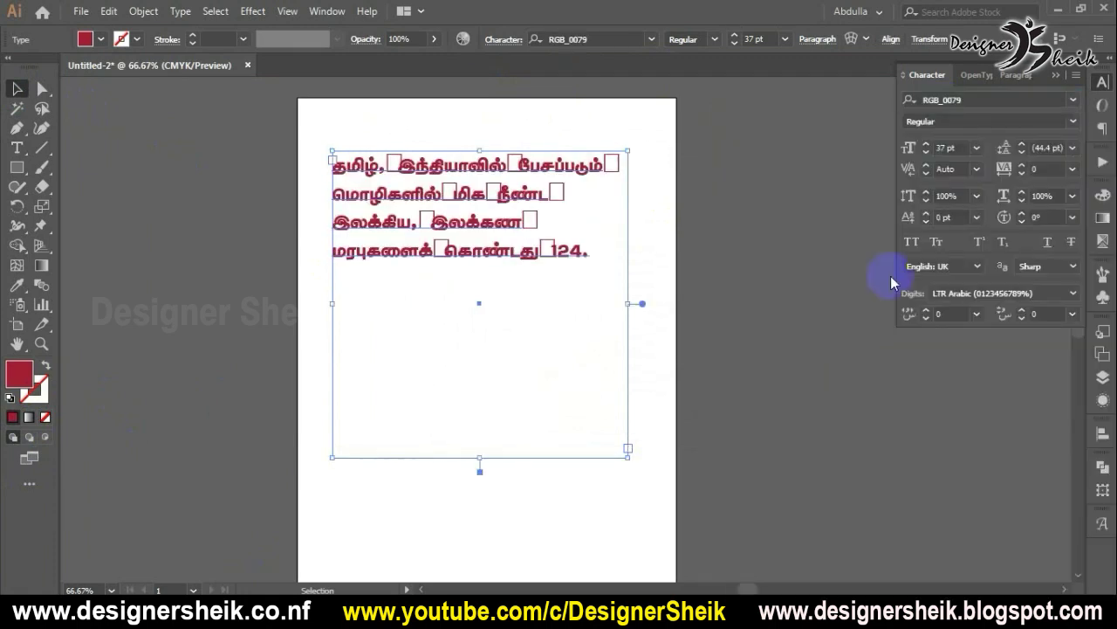
- Apply the Hesham Bold font to the Tamil text frame so the spaces display properly, and deselect it
click(1073, 99)
click(903, 251)
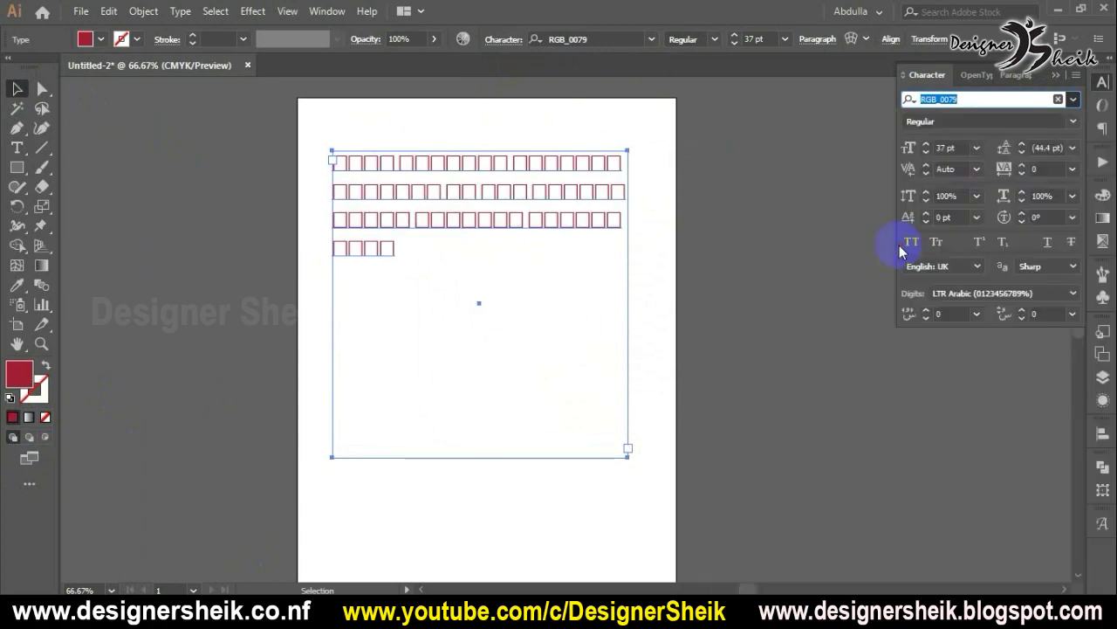
click(409, 252)
key(ctrl+equal)
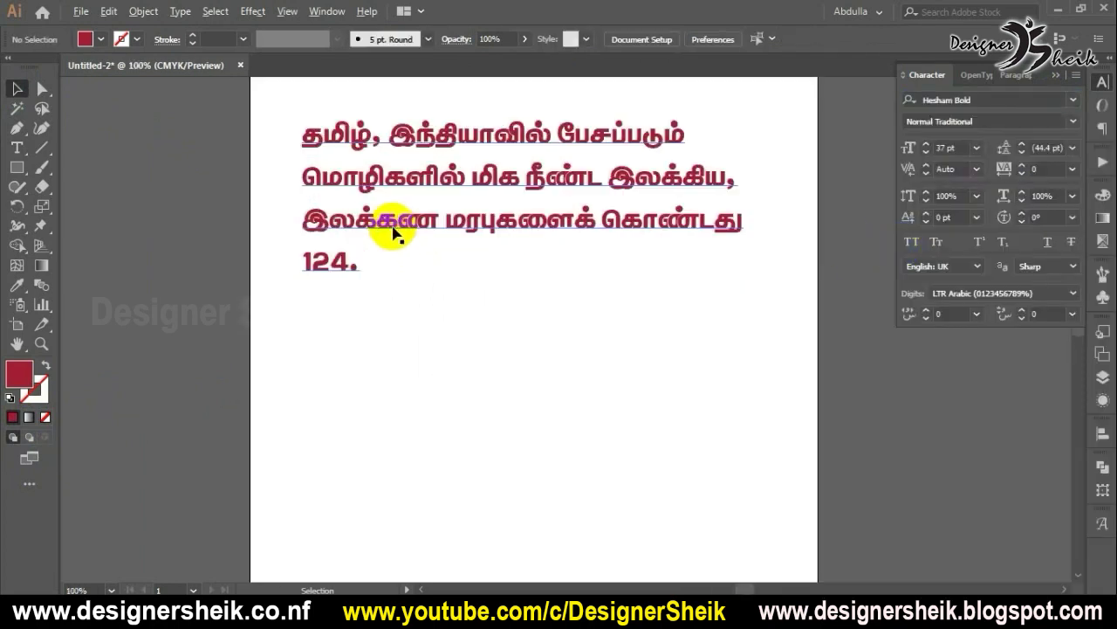
- Select all the Tamil text in the frame, set its font size to 43 pt and finish text editing
click(392, 226)
double_click(393, 225)
key(ctrl+a)
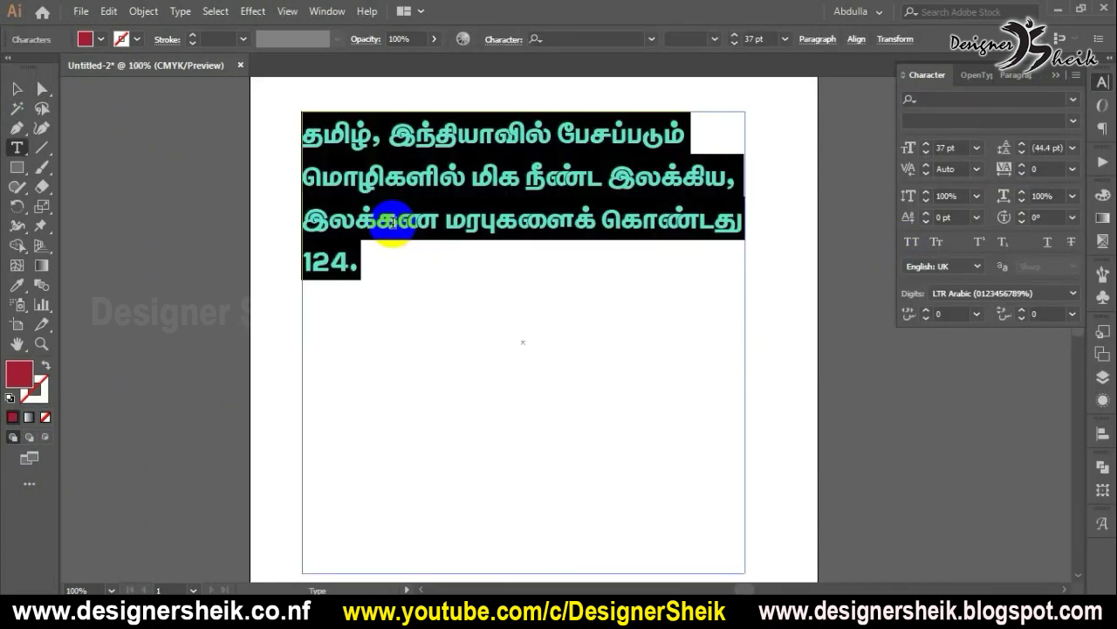
click(948, 147)
text(43)
key(Return)
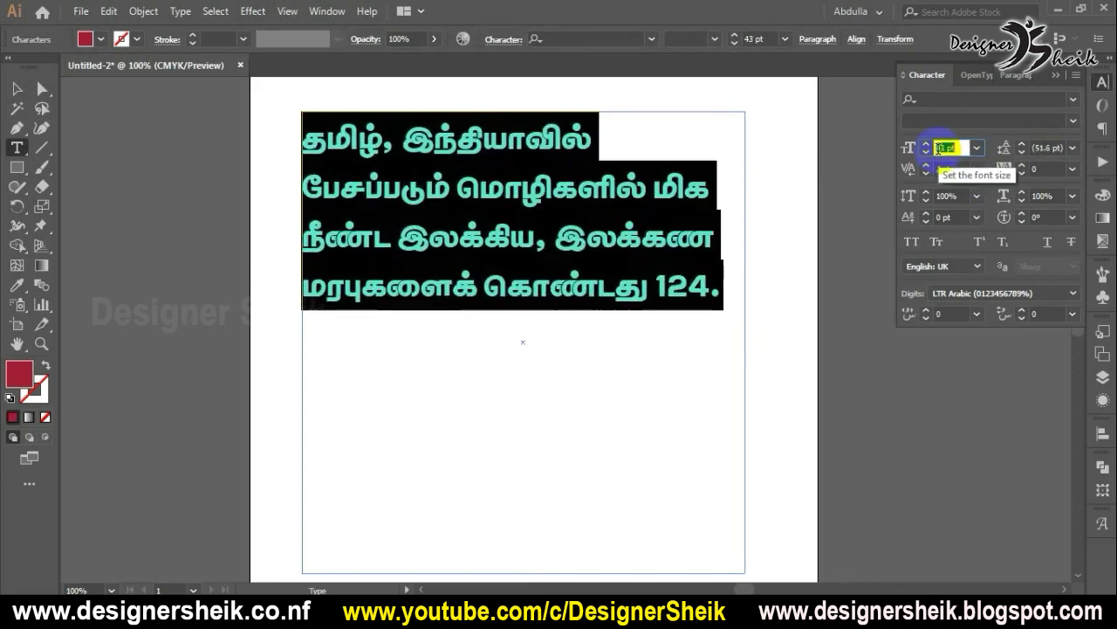
click(18, 88)
- Fill the Tamil text frame with the dark blue 1b147a and deselect it
key(ctrl+minus)
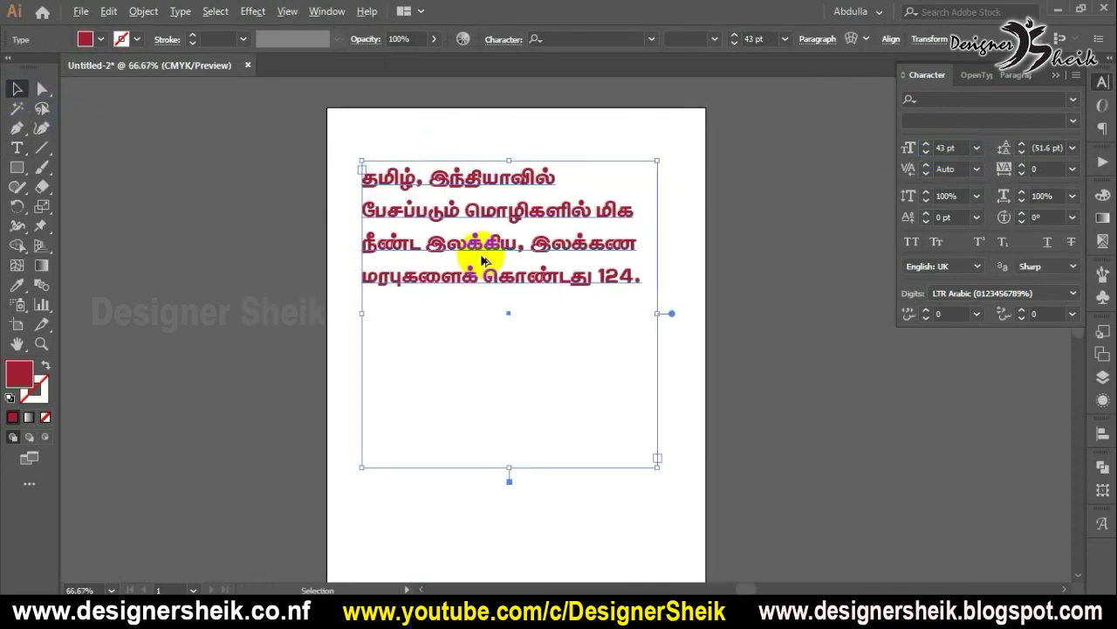
double_click(22, 384)
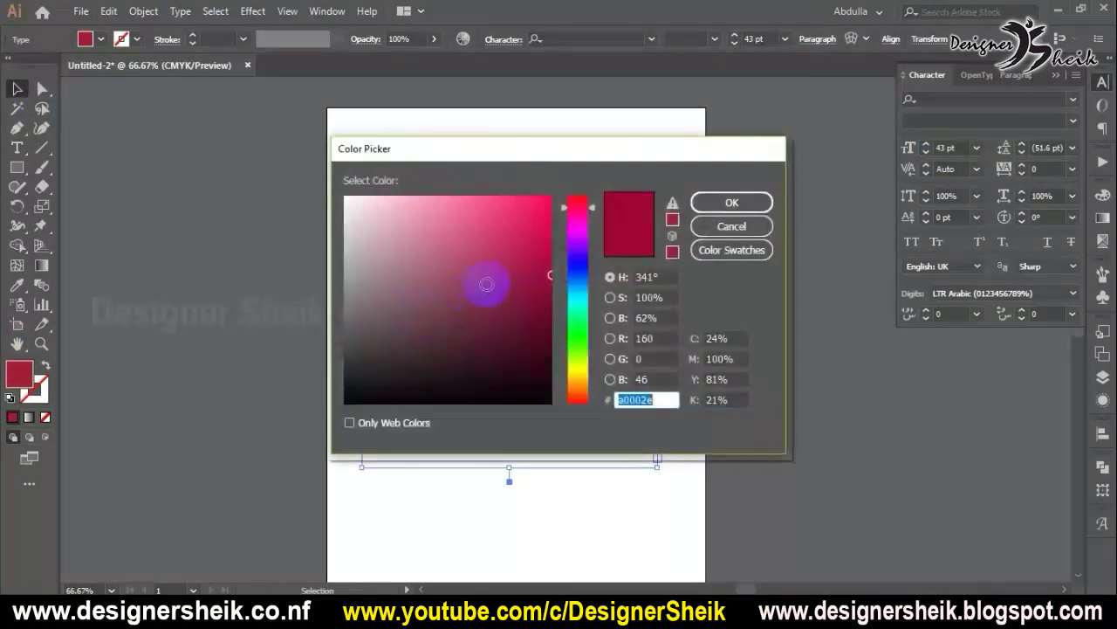
click(524, 300)
click(578, 262)
drag(546, 257, 580, 221)
click(516, 305)
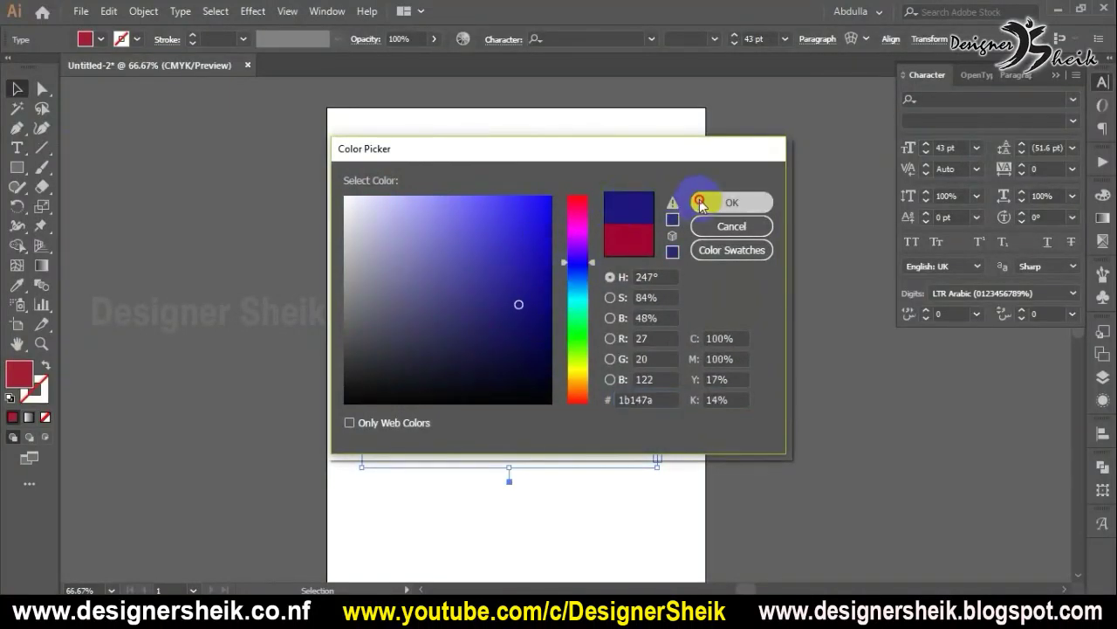
click(705, 202)
click(748, 312)
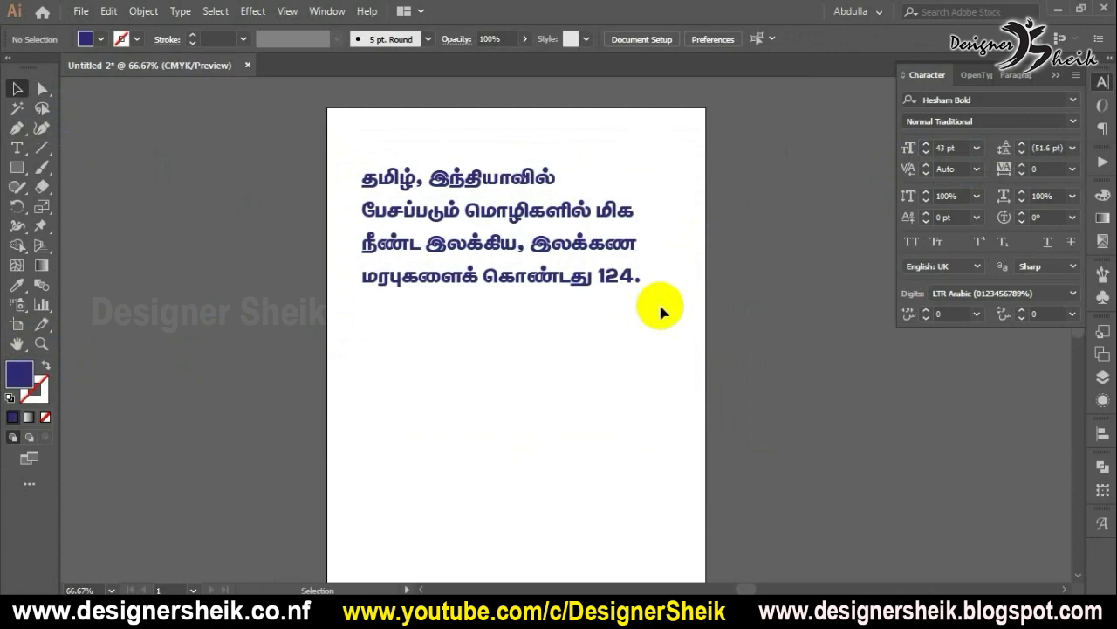
- Switch to the Font and Nhm folder in File Explorer and browse its STMZH NHM XML, 315 RGP Fonts and 286 Stmzh Font subfolders
mouse_move(144, 592)
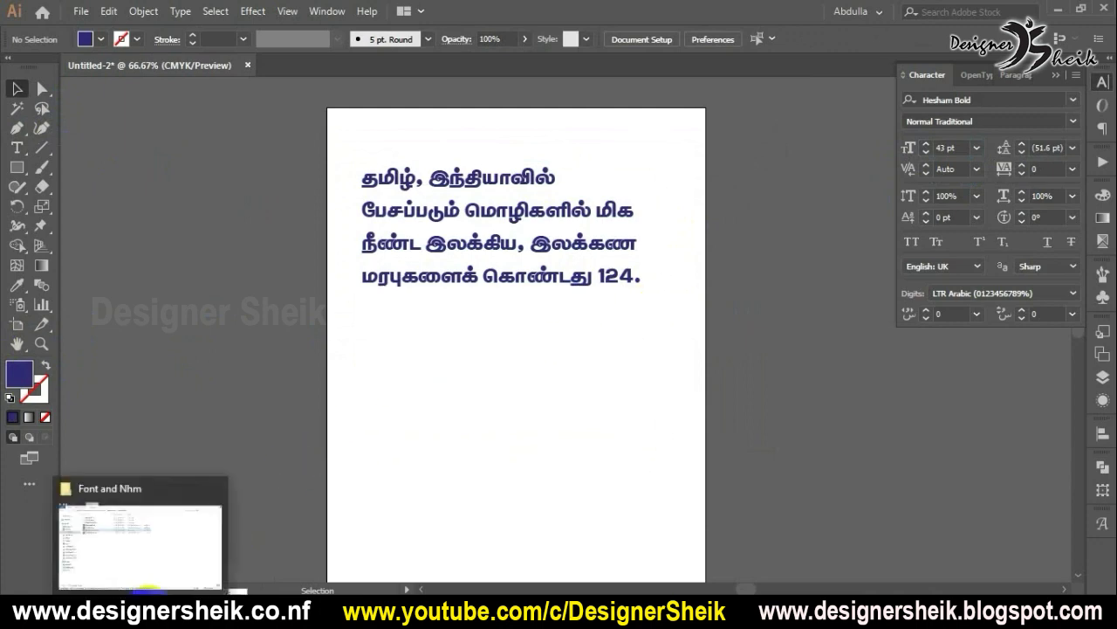
click(139, 541)
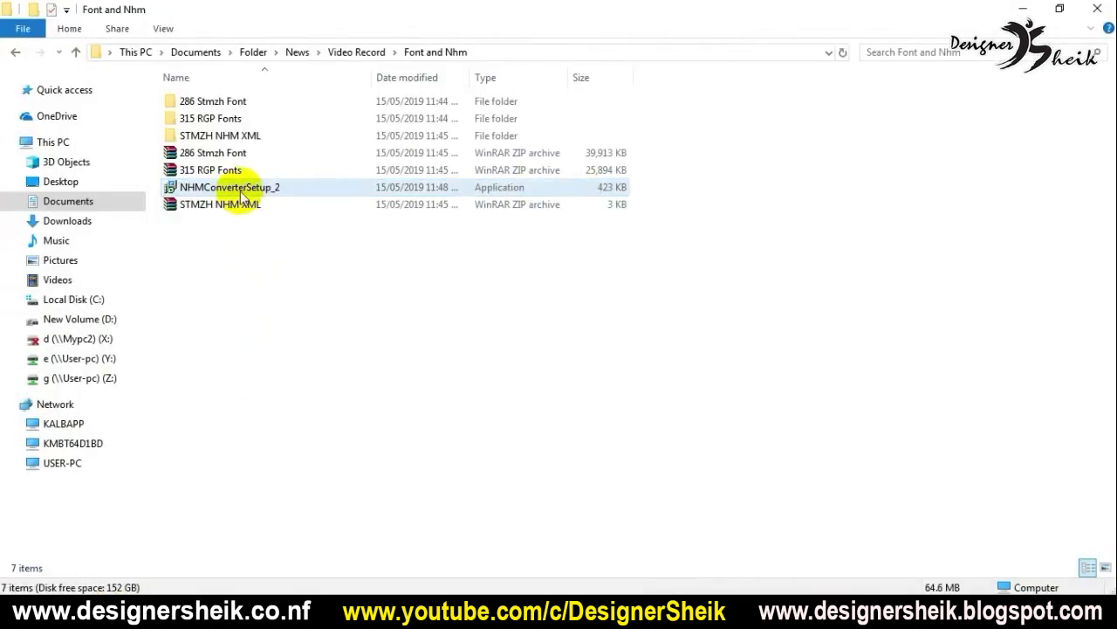
double_click(241, 137)
click(441, 52)
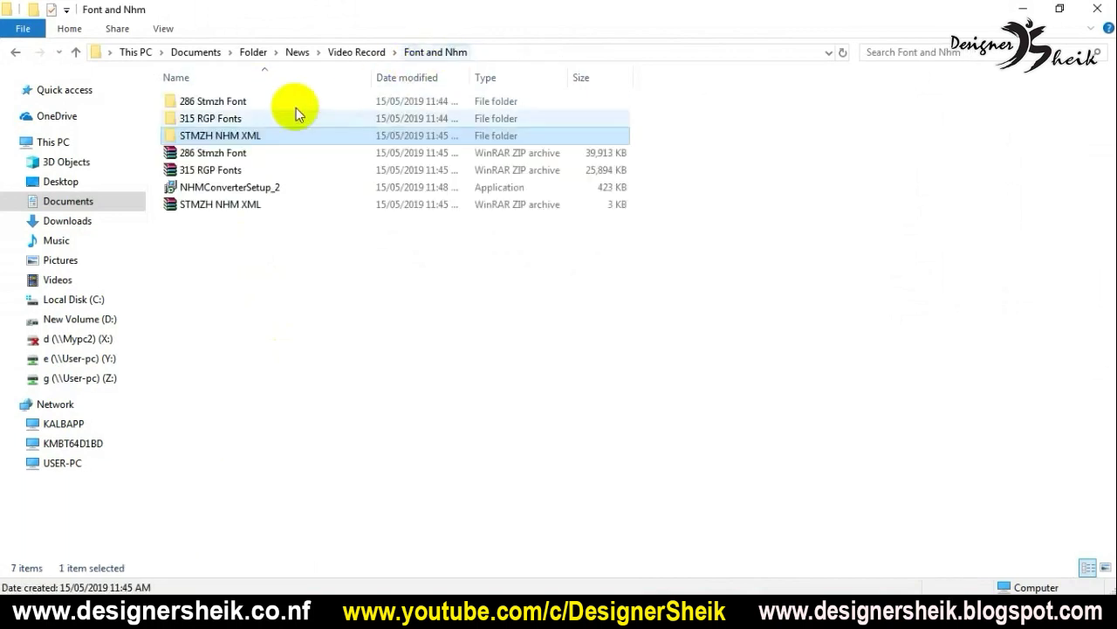
double_click(250, 117)
scroll(506, 317, down, 12)
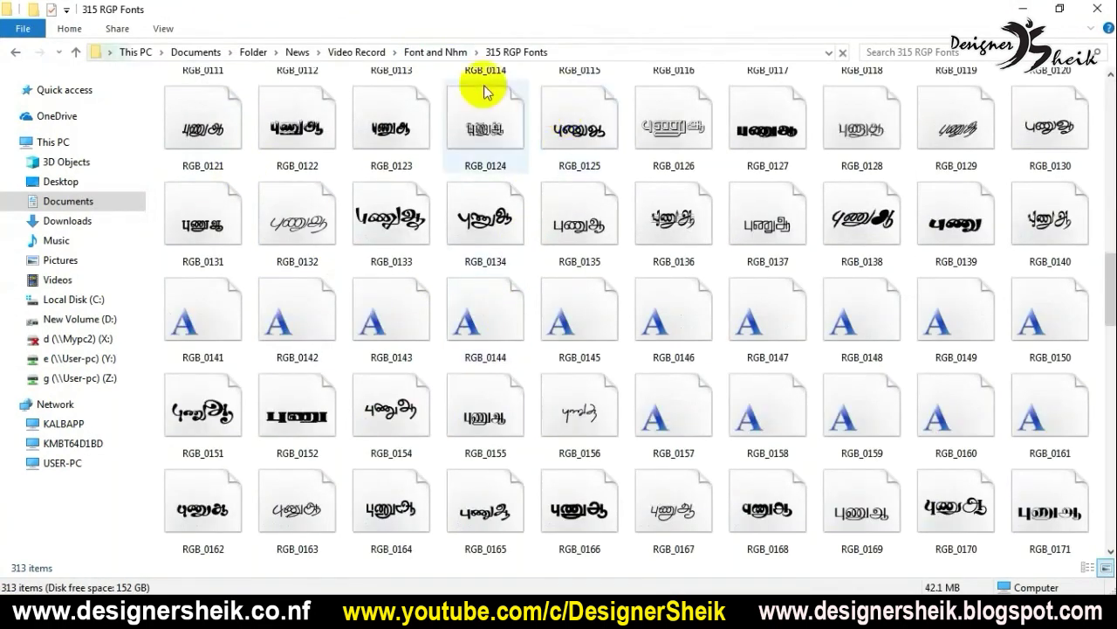
click(442, 54)
double_click(277, 98)
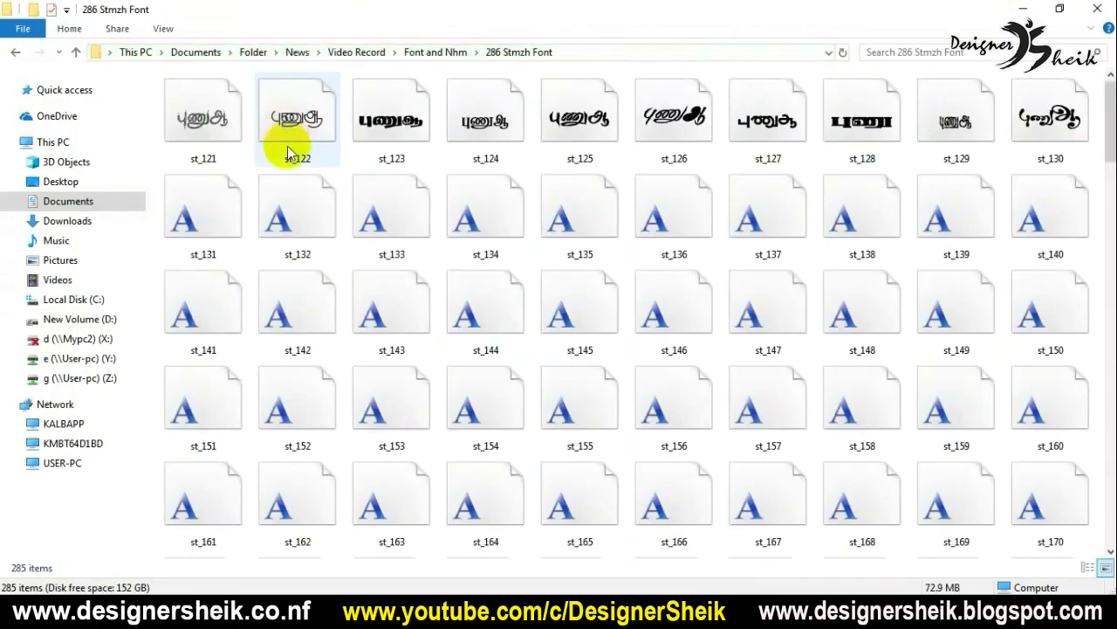
scroll(481, 244, down, 2)
scroll(487, 251, down, 6)
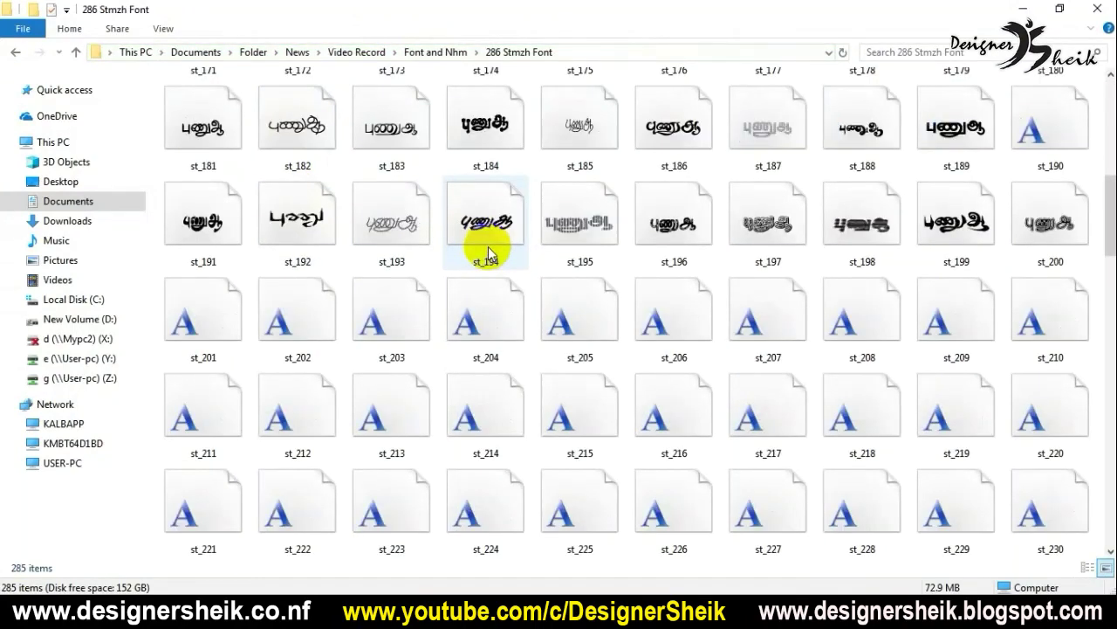
click(430, 54)
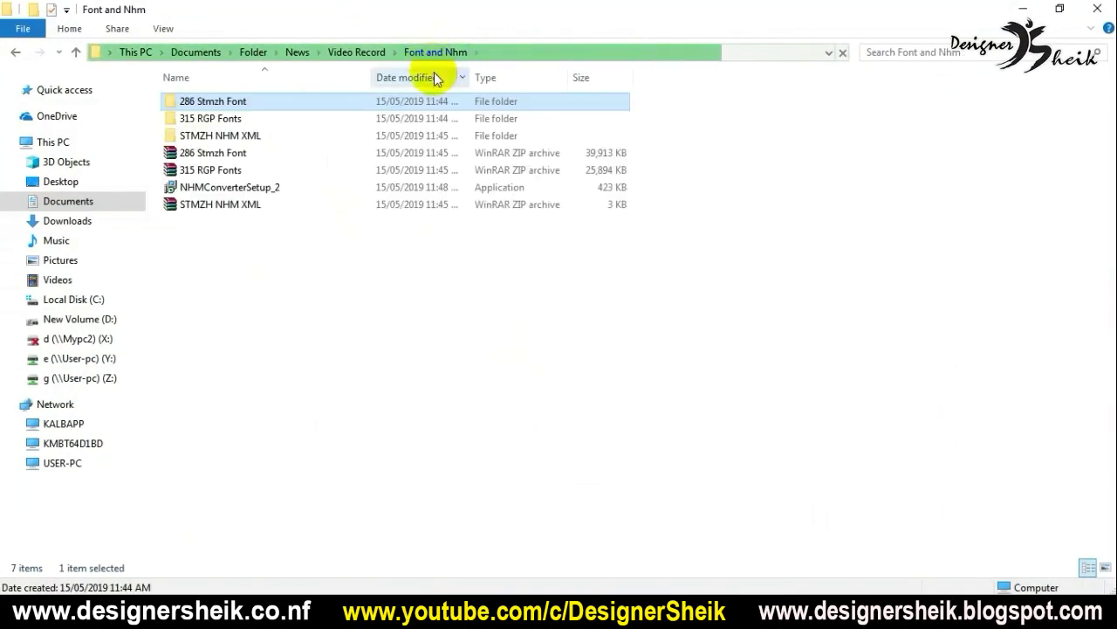